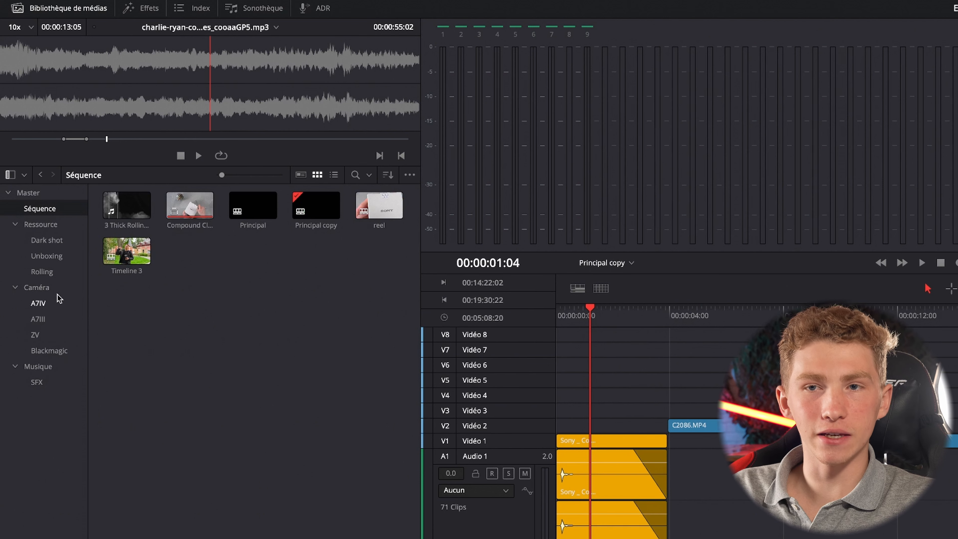
Browse the Musique bin and preview several tracks, ending with a scrub through Hype Man (Instrumental).mp3.
click(38, 366)
drag(133, 142, 113, 141)
click(130, 207)
click(189, 207)
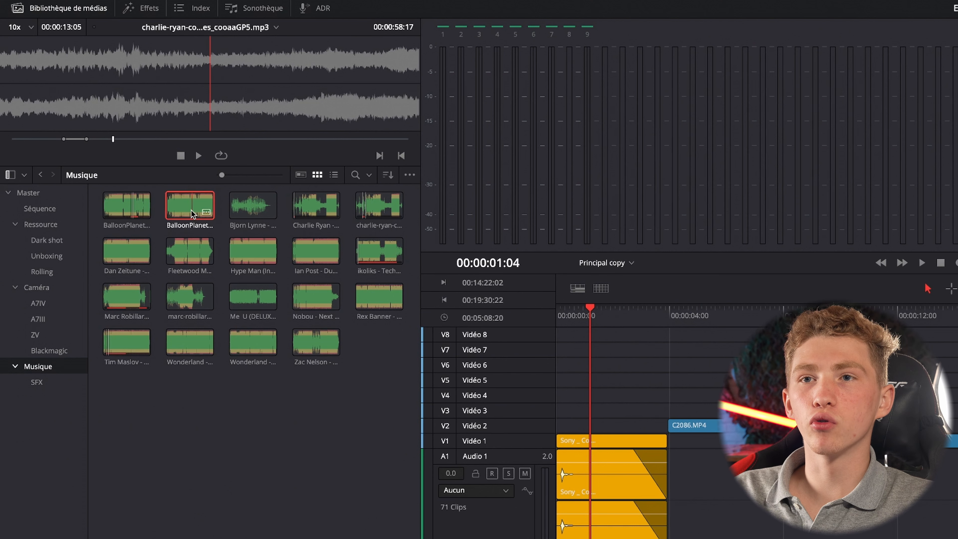
click(127, 207)
click(236, 207)
click(252, 250)
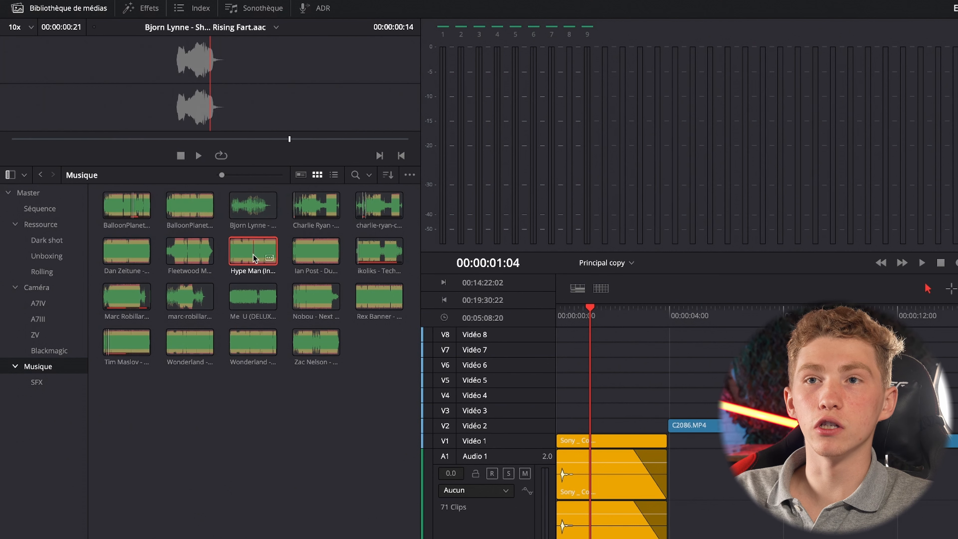
mouse_move(81, 139)
mouse_down()
mouse_move(121, 141)
mouse_move(98, 142)
mouse_up()
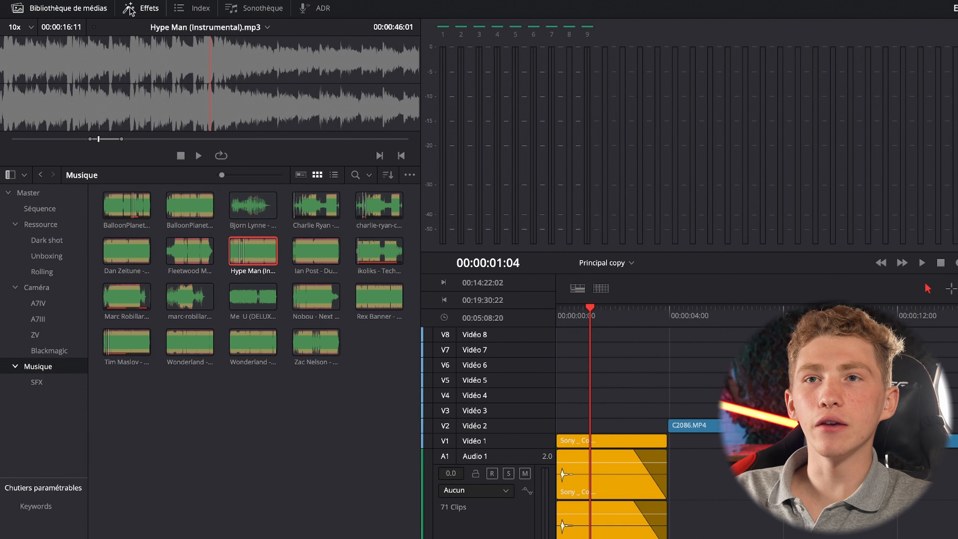
Open the Fairlight page and move the playhead to the first marker in the timeline's marker index.
click(70, 5)
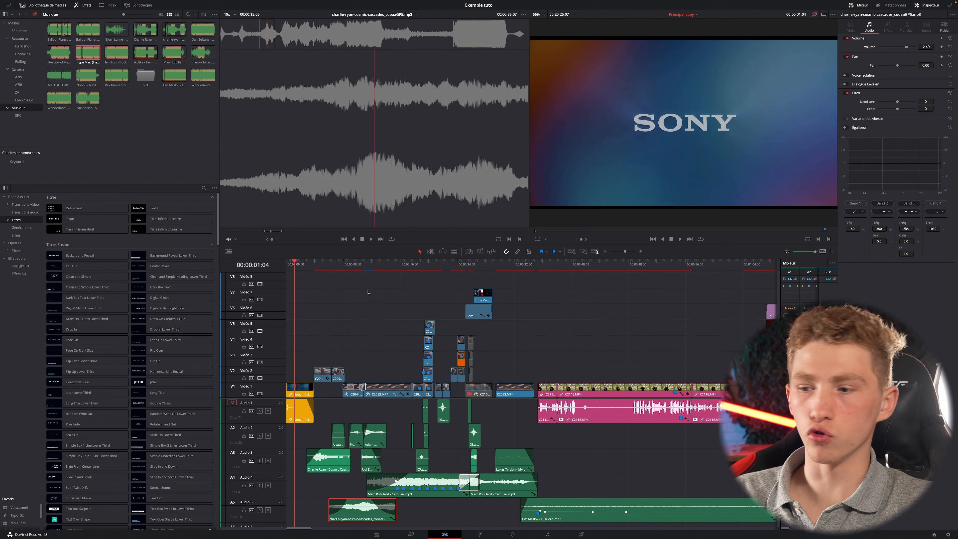
click(548, 535)
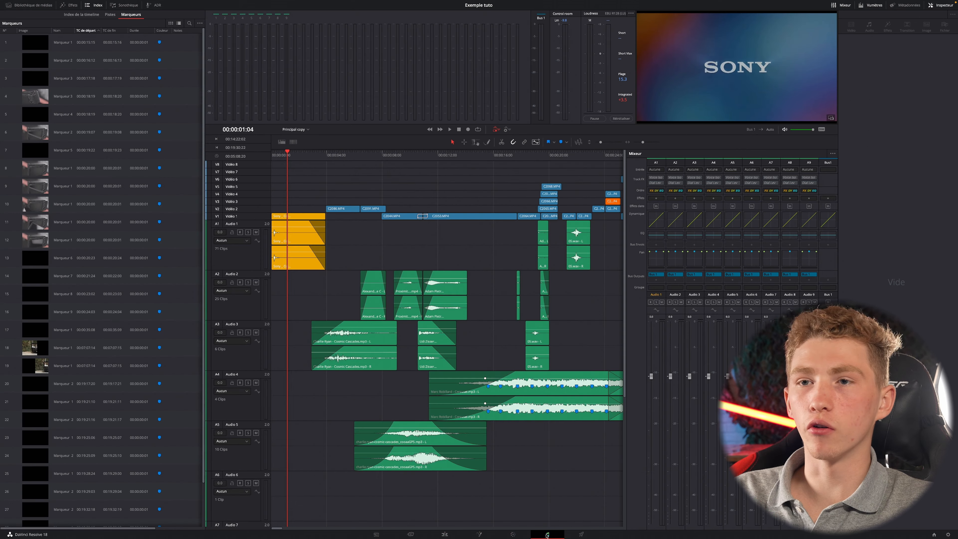
click(159, 43)
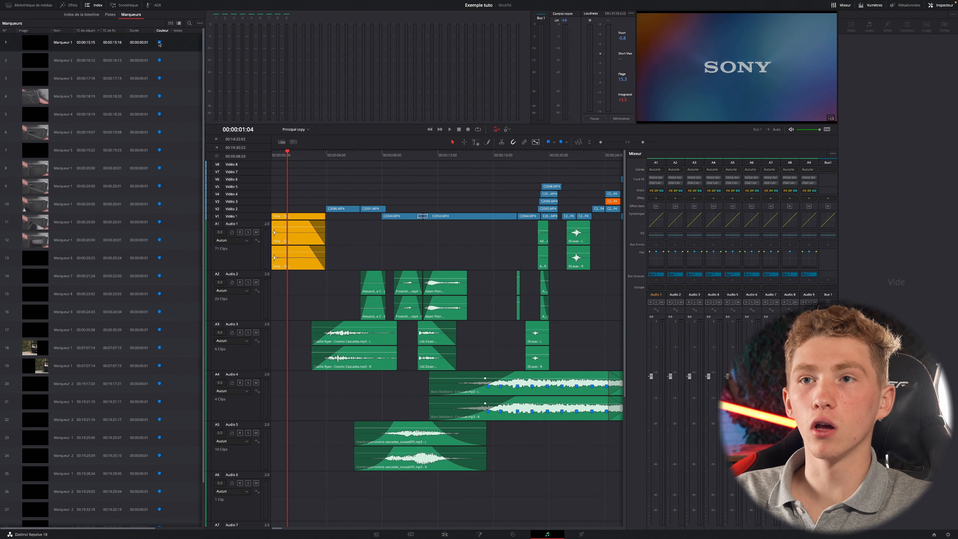
double_click(160, 43)
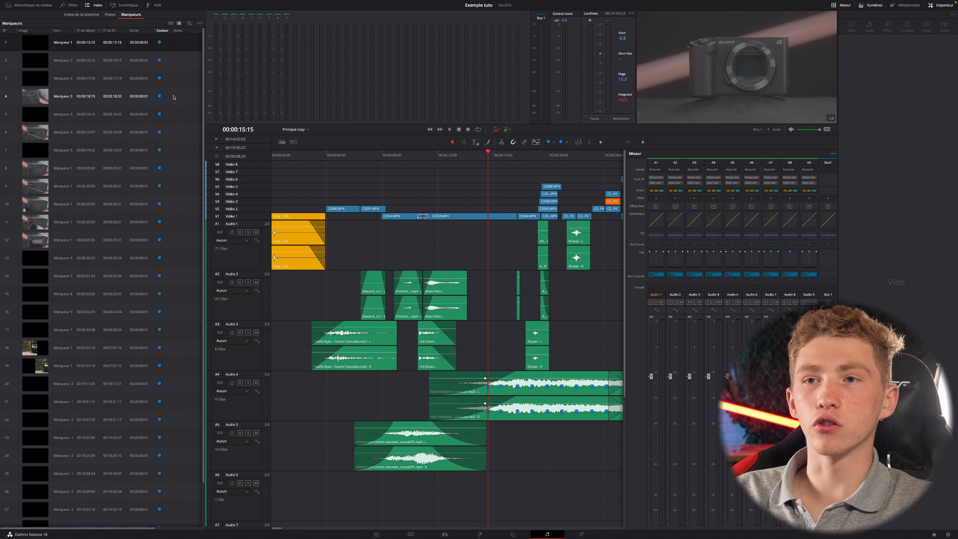
Look at the sound library and the ADR tools on the Fairlight page.
click(125, 6)
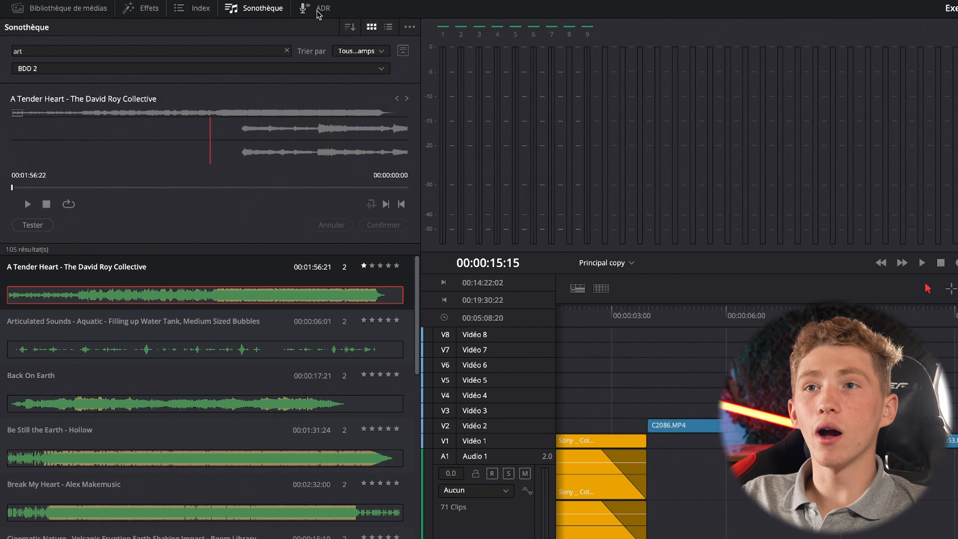
click(156, 5)
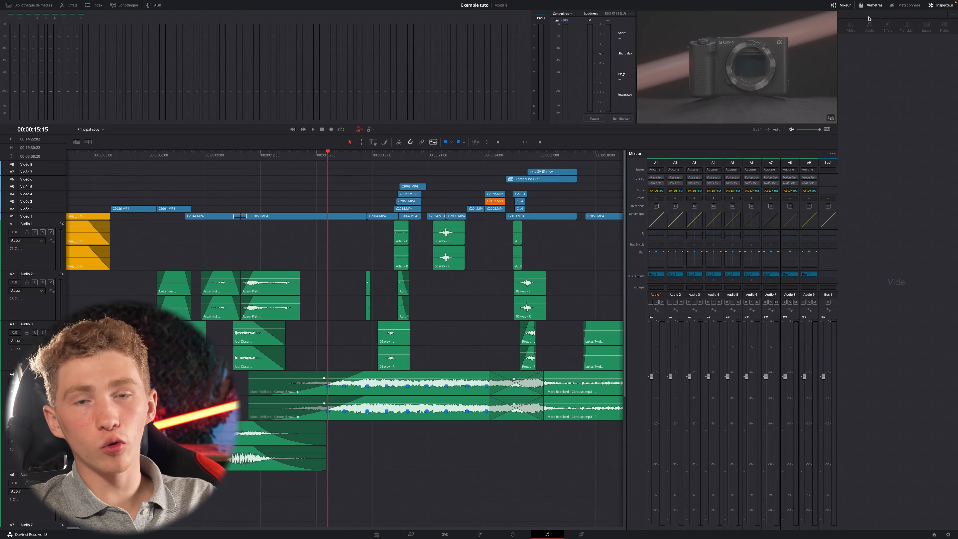
Toggle the mixer and the meters off and on again, and display the metadata panel.
click(846, 7)
click(845, 8)
click(874, 6)
click(874, 6)
click(909, 6)
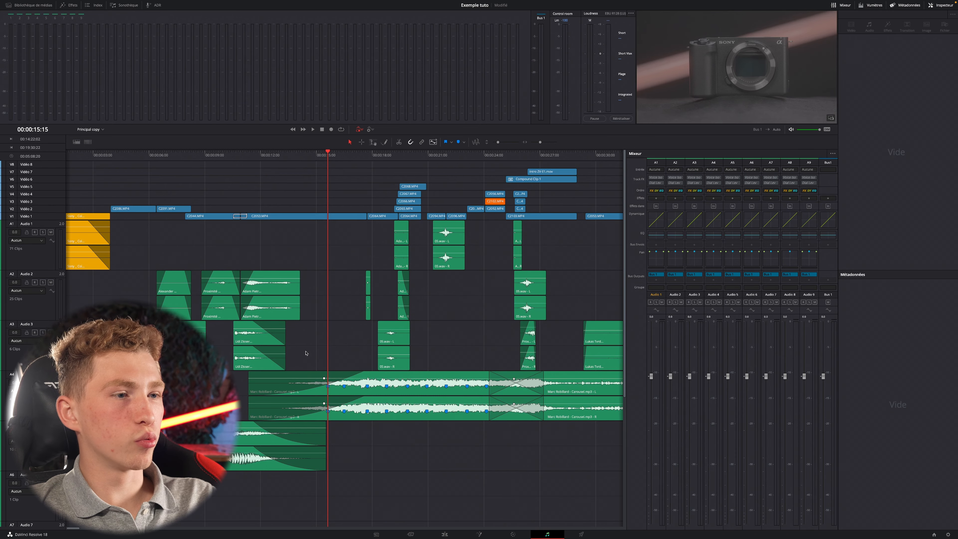
Select the Carousel music clip on Audio 4 and compare the timeline on the Edit, Cut and Fairlight pages.
click(391, 409)
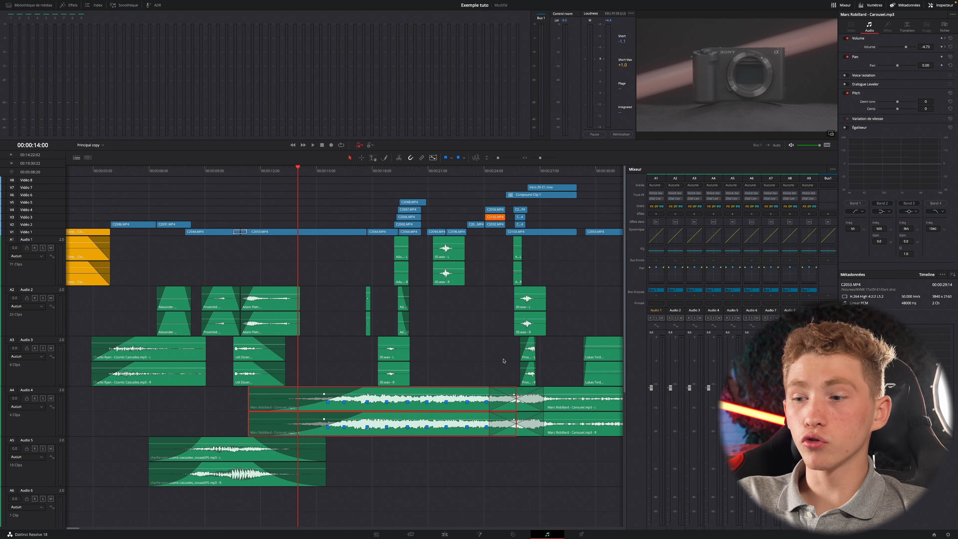
click(444, 533)
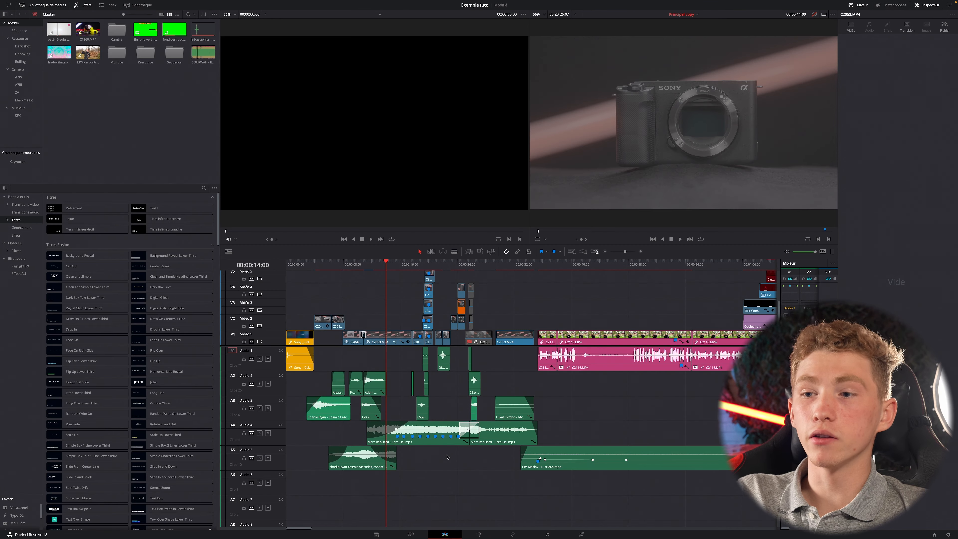
click(425, 534)
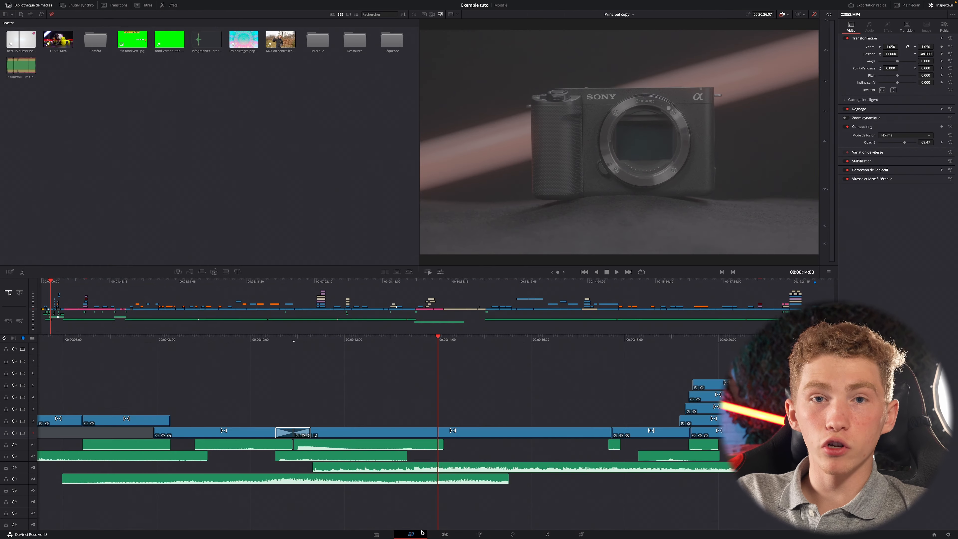
click(554, 535)
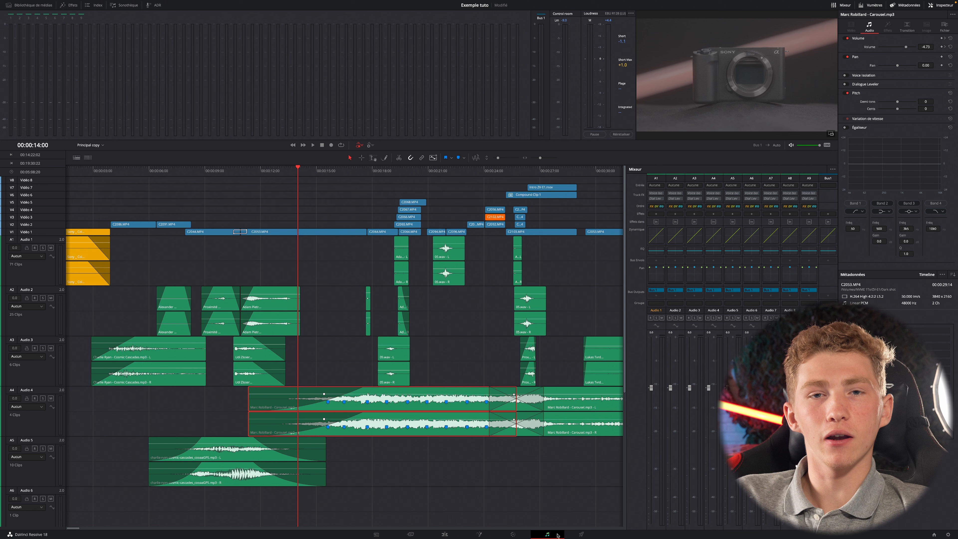
click(445, 534)
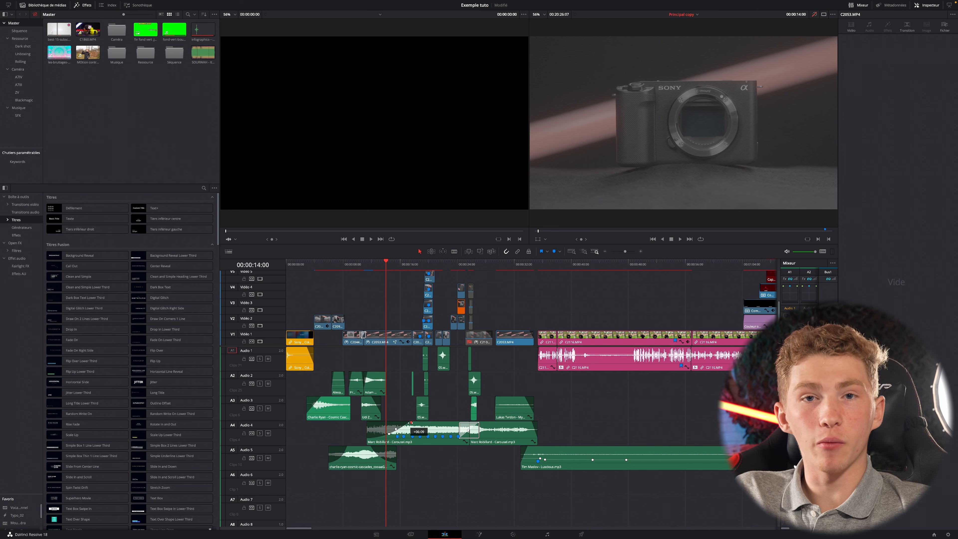
Select the Carousel clip on Audio 4 in the Edit page and examine it in the Fairlight timeline.
key(ctrl+s)
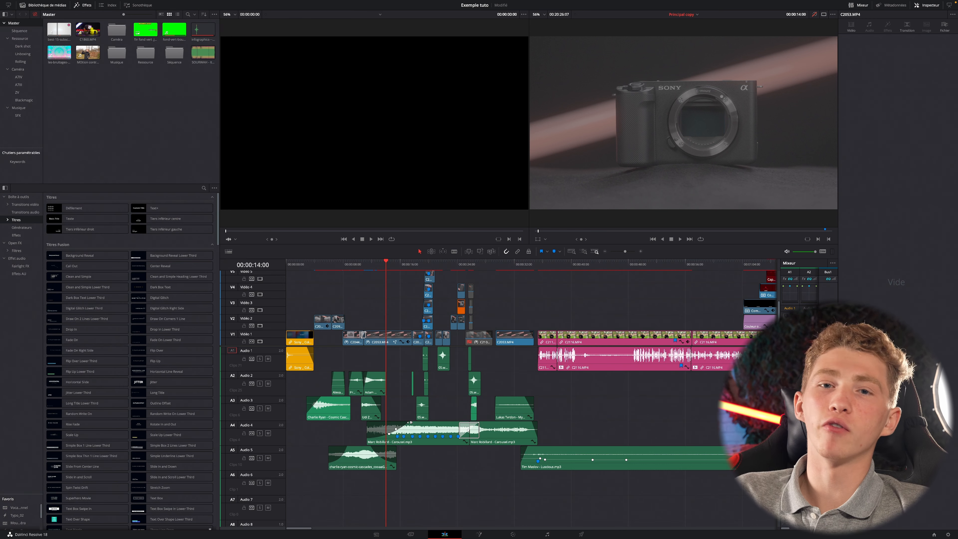
click(438, 436)
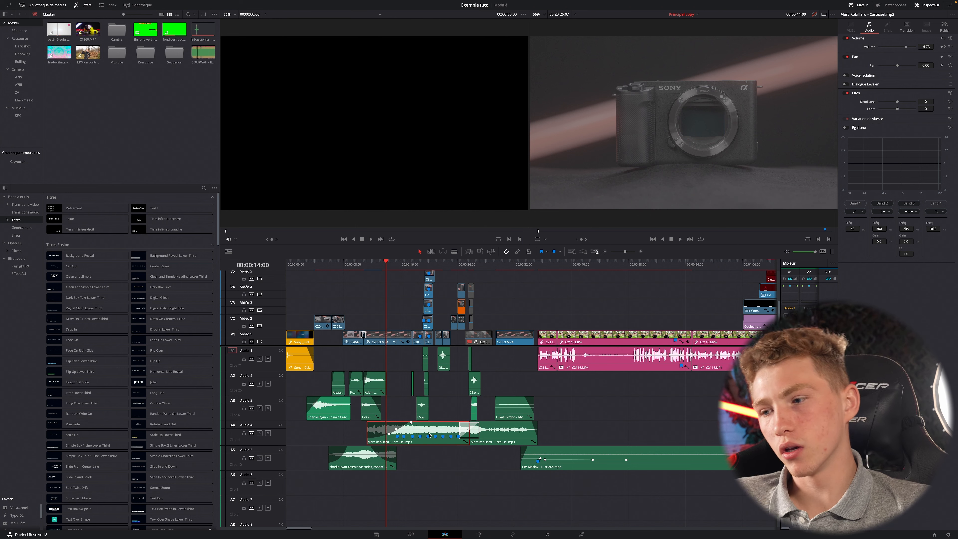
click(555, 536)
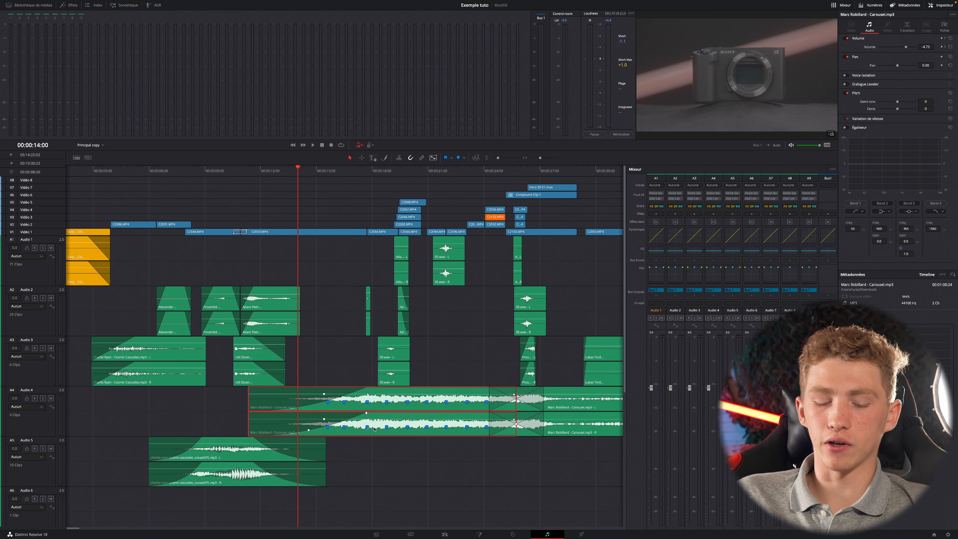
scroll(481, 464, down, 5)
scroll(482, 464, up, 5)
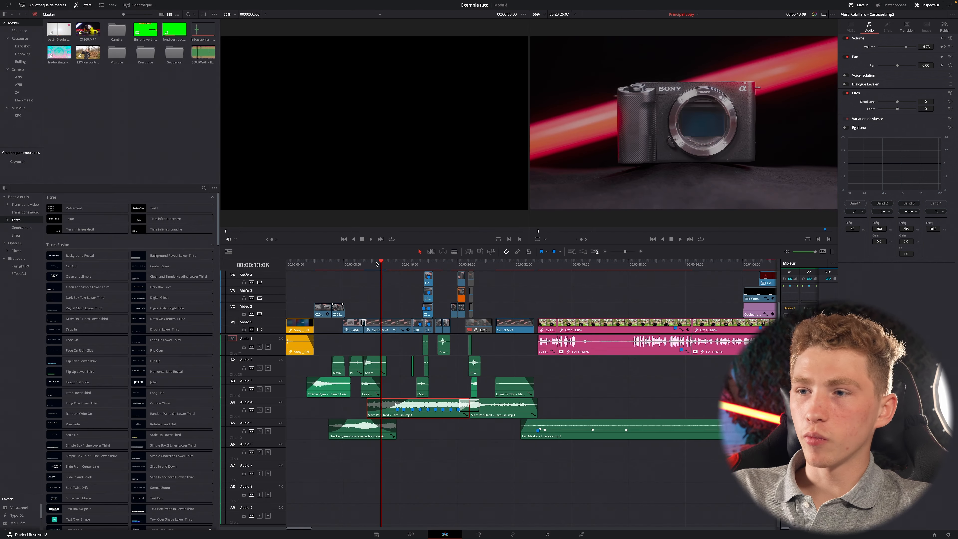
Play the timeline around the start of the Carousel music on the Edit page, and again on the Fairlight page to compare the meters.
key(shift+Down)
key(shift+Down)
key(shift+Down)
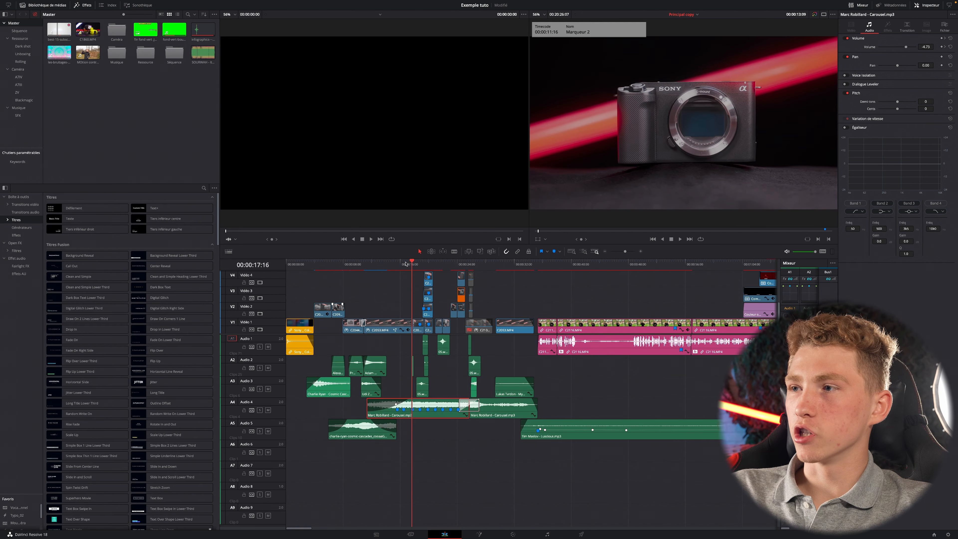
key(space)
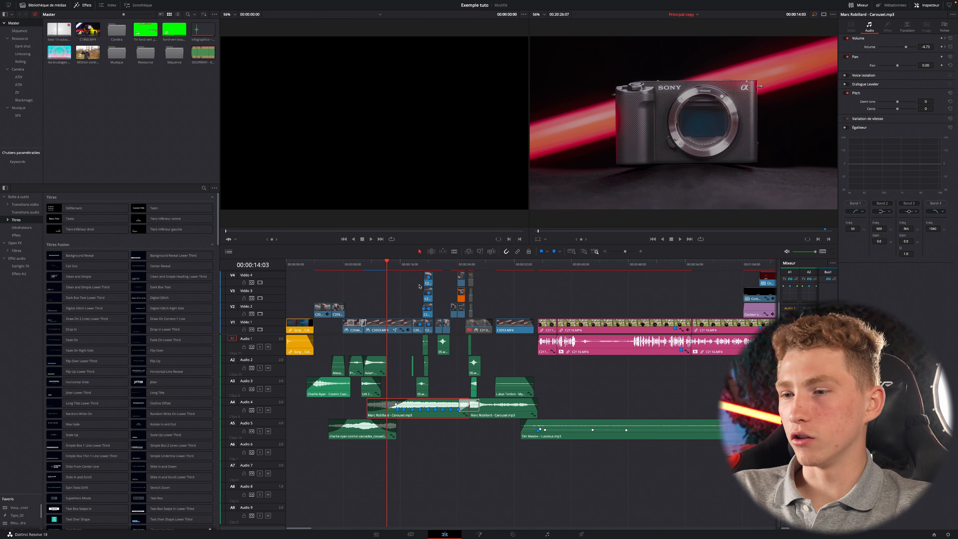
key(space)
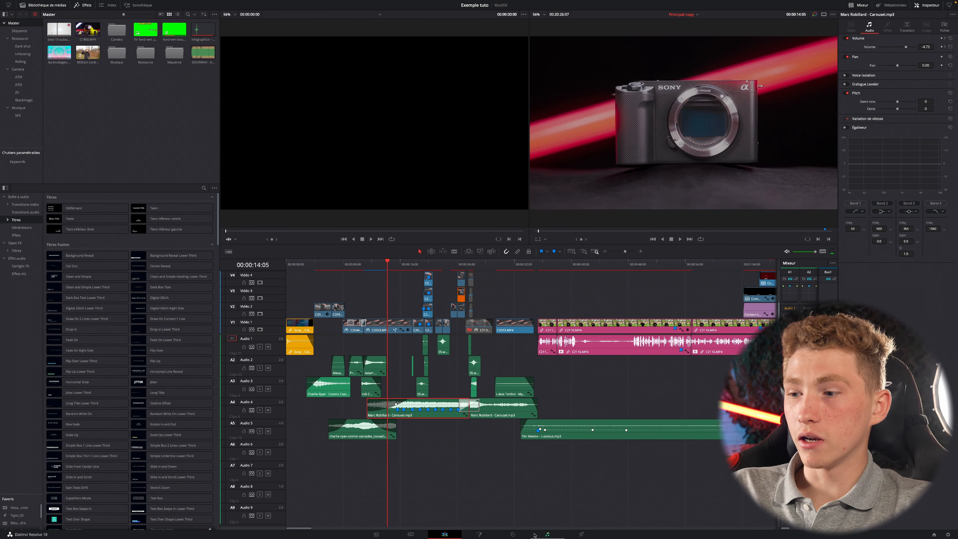
click(547, 535)
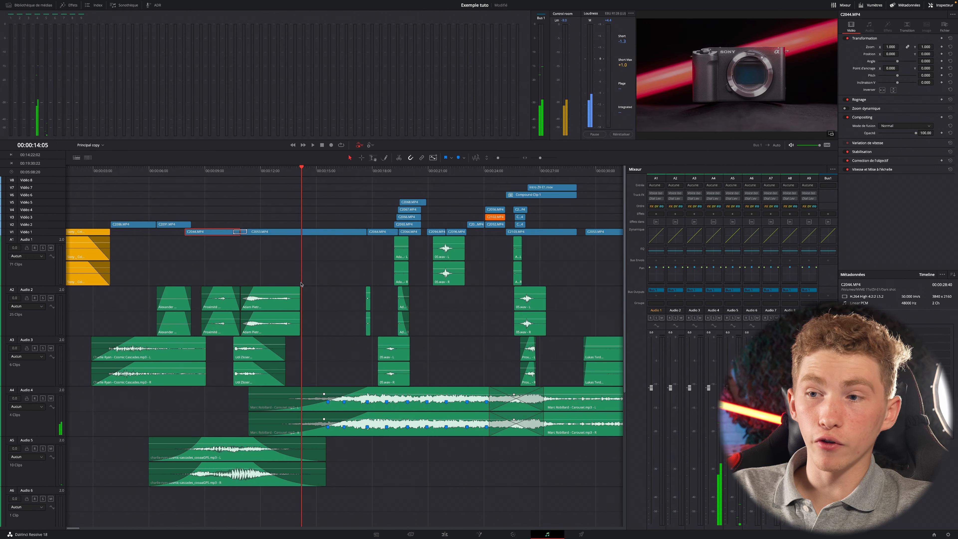
key(space)
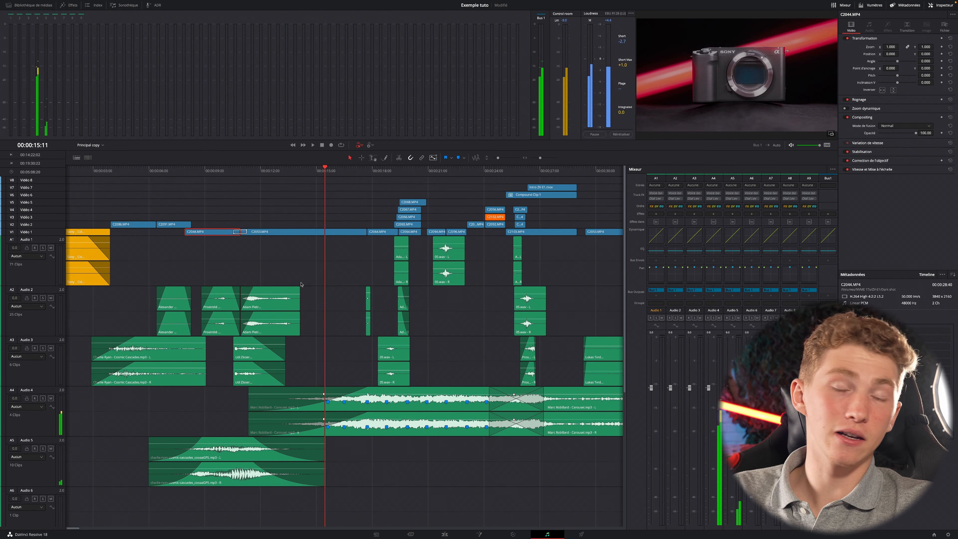
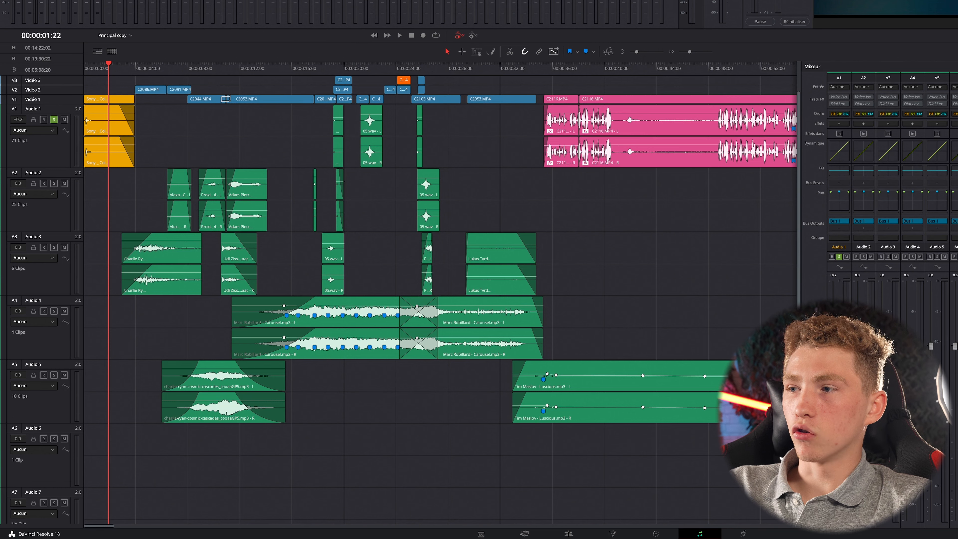
Try the Audio 1 track volume at +1.0 and -4.8, and reset it to 0.0.
drag(833, 345, 833, 301)
drag(833, 336, 828, 338)
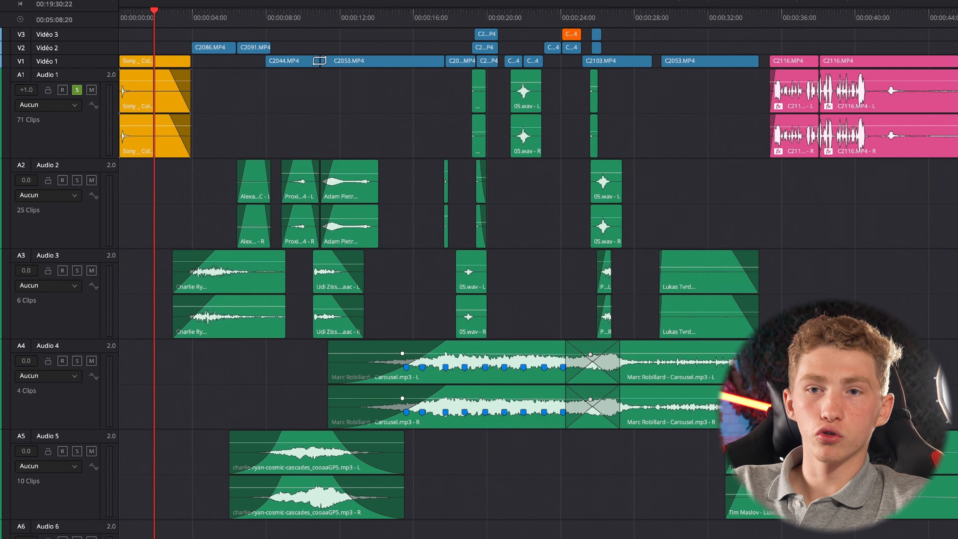
drag(26, 90, 22, 93)
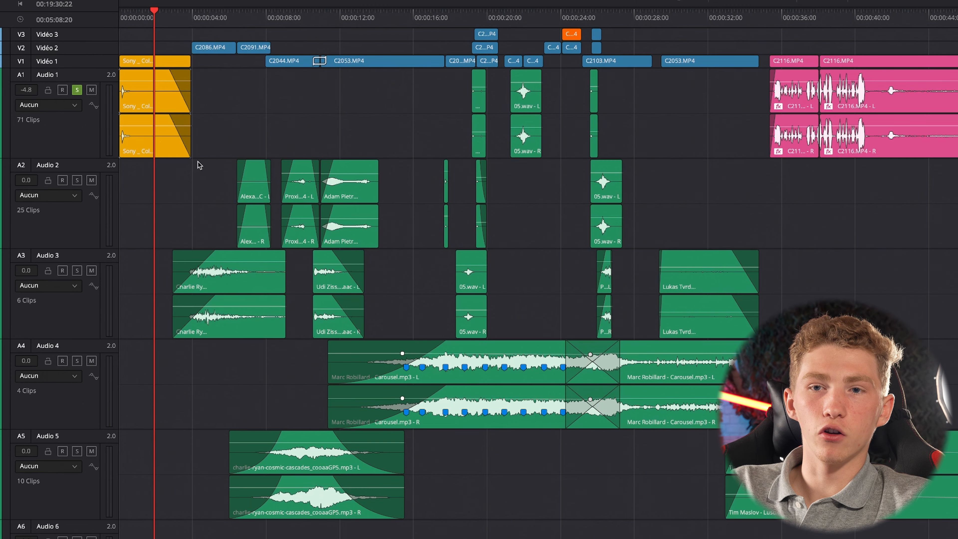
double_click(40, 89)
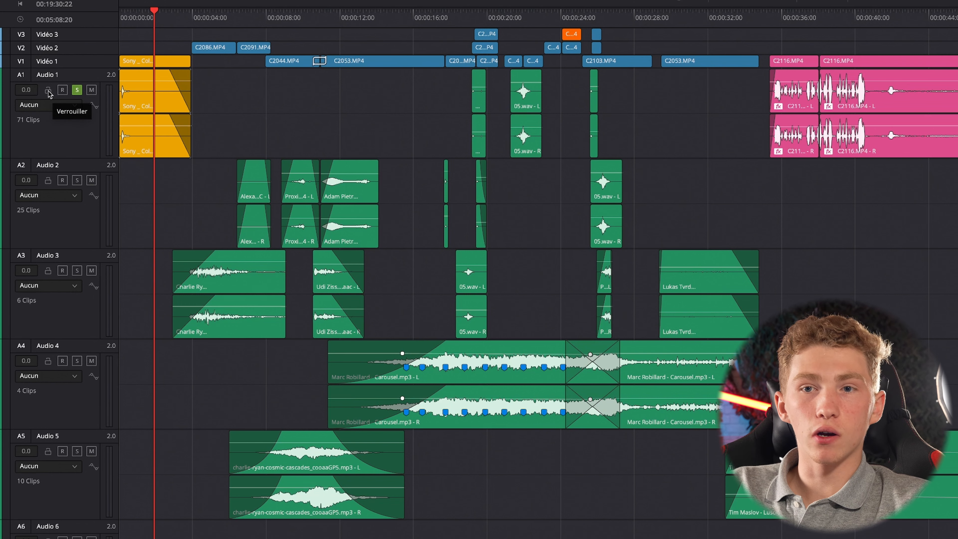
Lock the Audio 1 track against editing and unlock it again.
click(48, 91)
click(48, 91)
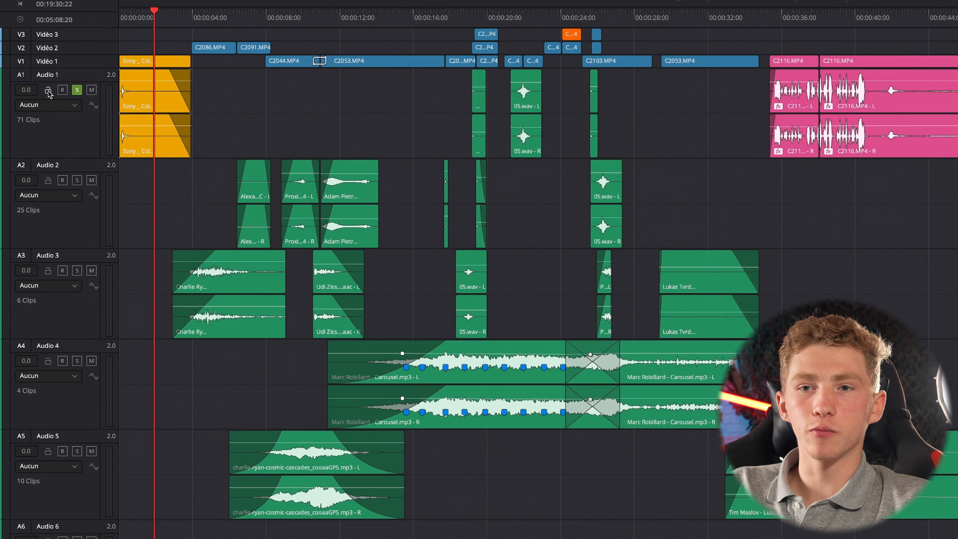
click(48, 90)
click(48, 90)
click(47, 90)
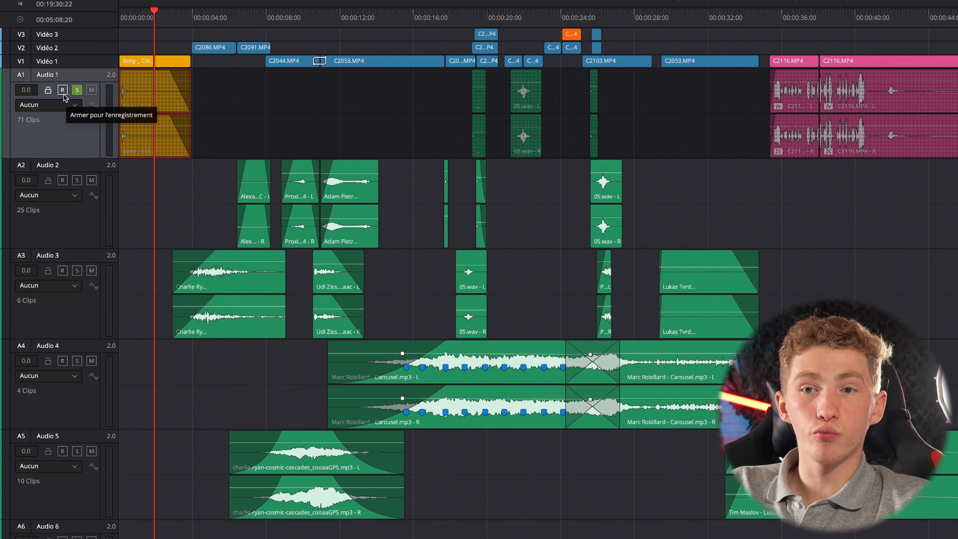
click(48, 91)
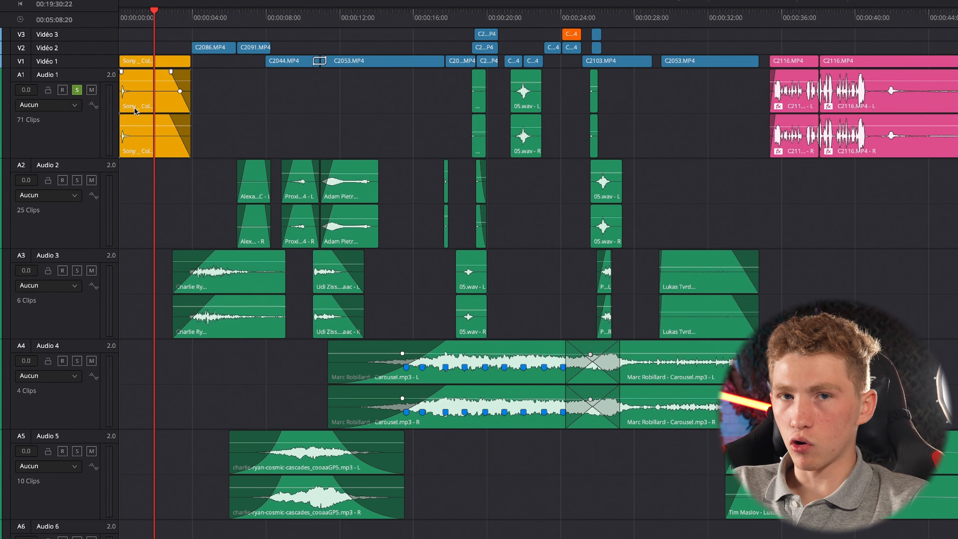
Toggle solo on the Audio 1 track and leave it turned off.
click(77, 91)
click(76, 90)
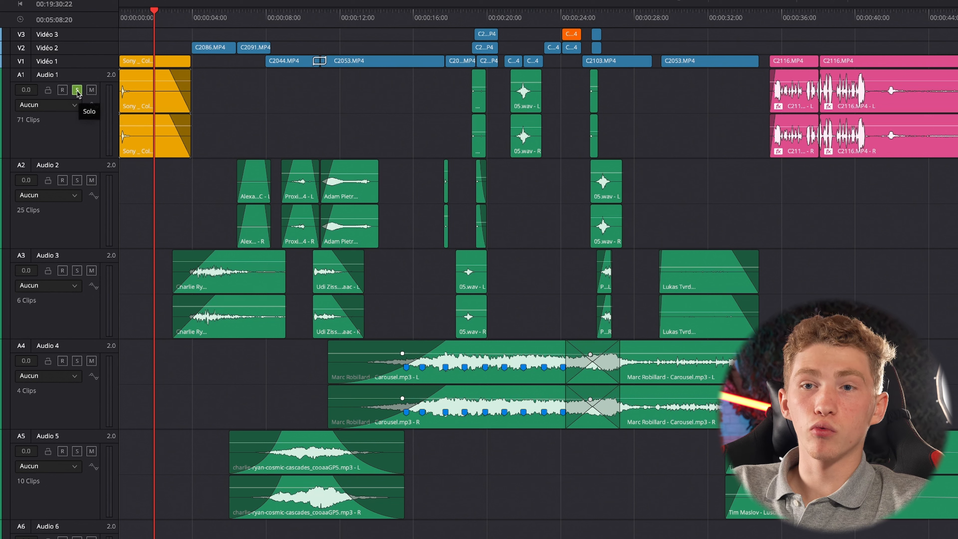
click(77, 90)
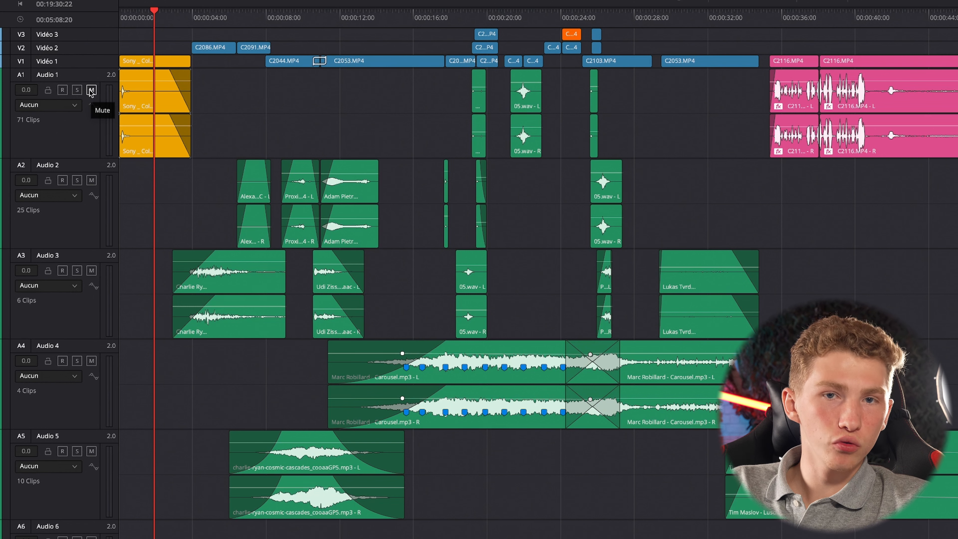
Play the timeline from its beginning to check the Audio 1 track's level meter.
key(Home)
key(space)
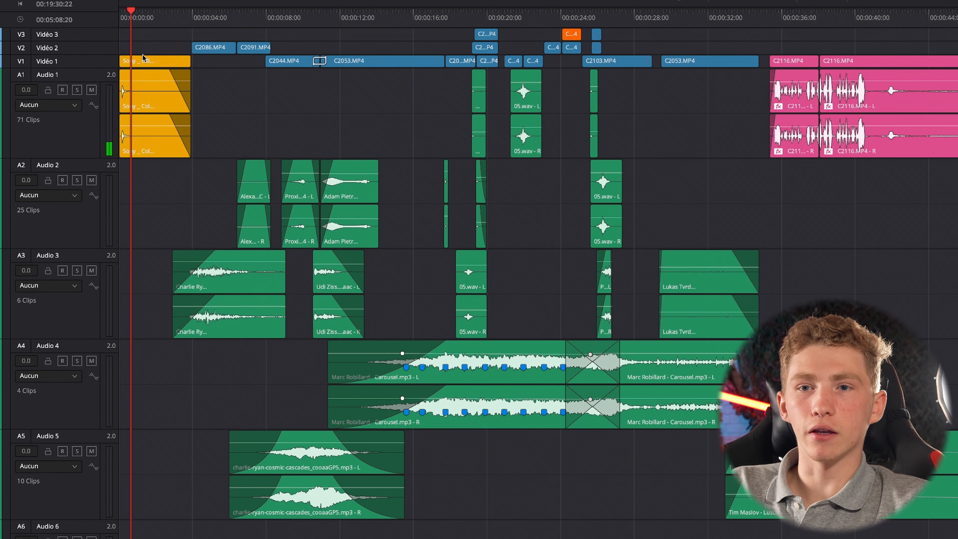
Look through the automation parameters available for Audio 1, and switch the tracks' automation controls off and back on.
click(25, 106)
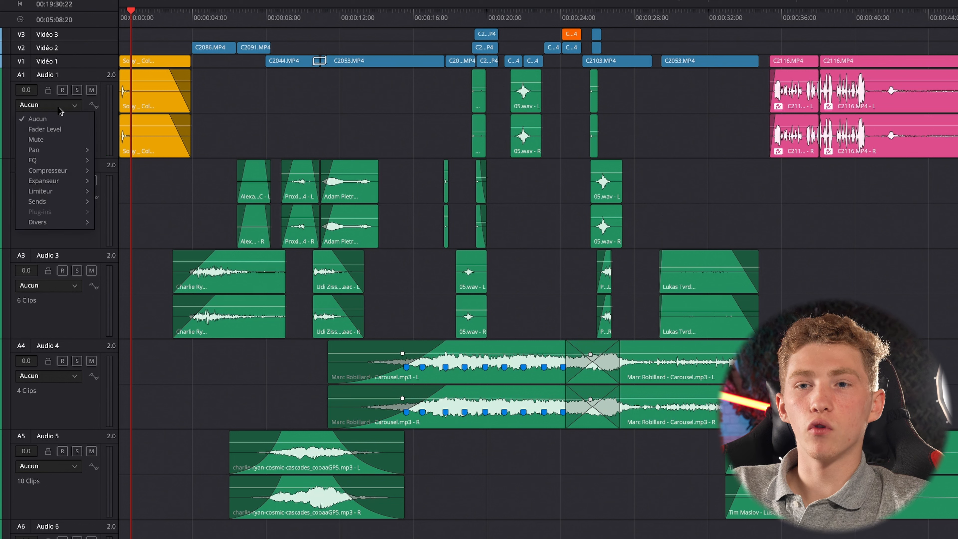
click(101, 119)
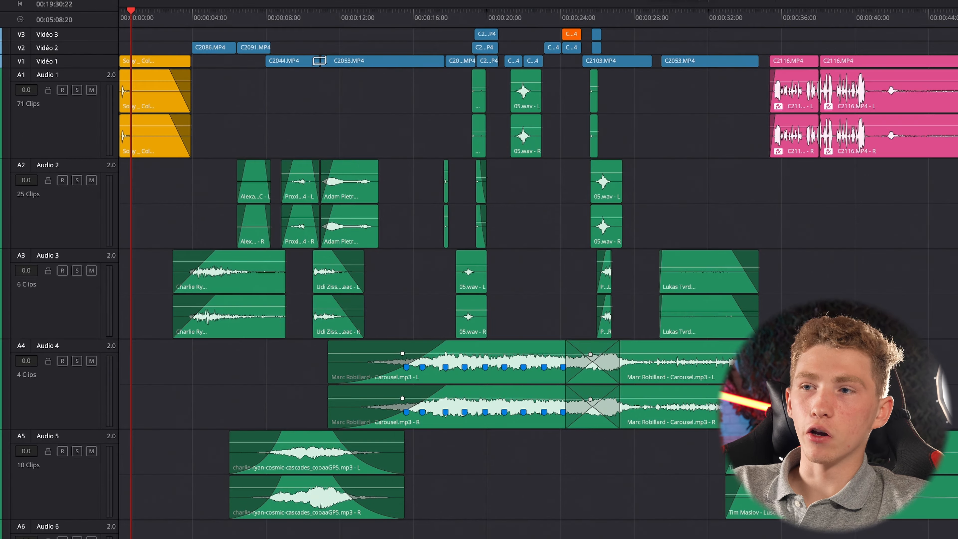
click(458, 37)
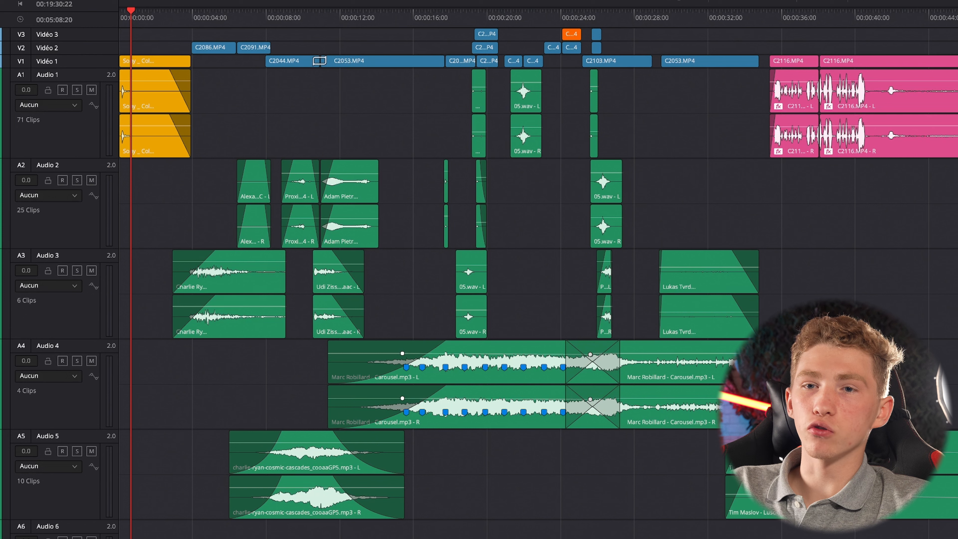
click(38, 131)
click(93, 105)
click(59, 106)
click(94, 104)
click(59, 103)
click(92, 107)
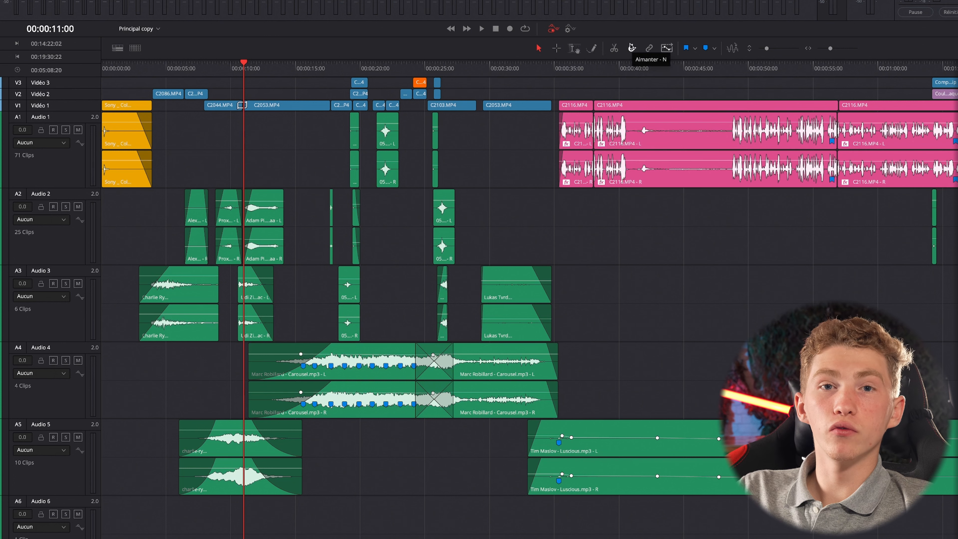
Split the clips at 00:00:11:00, and move the Lukas Tvrdon clip on Audio 3 slightly earlier.
click(614, 50)
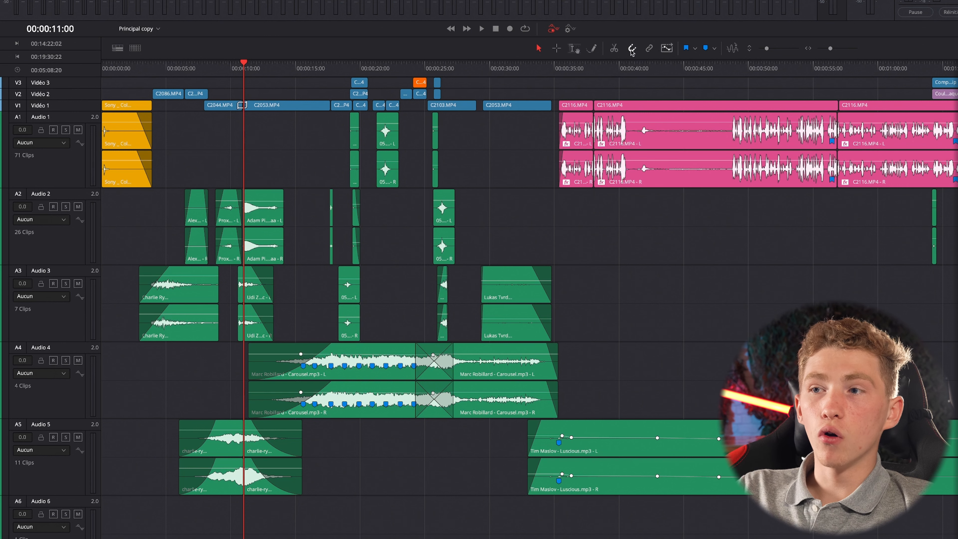
drag(516, 290, 537, 298)
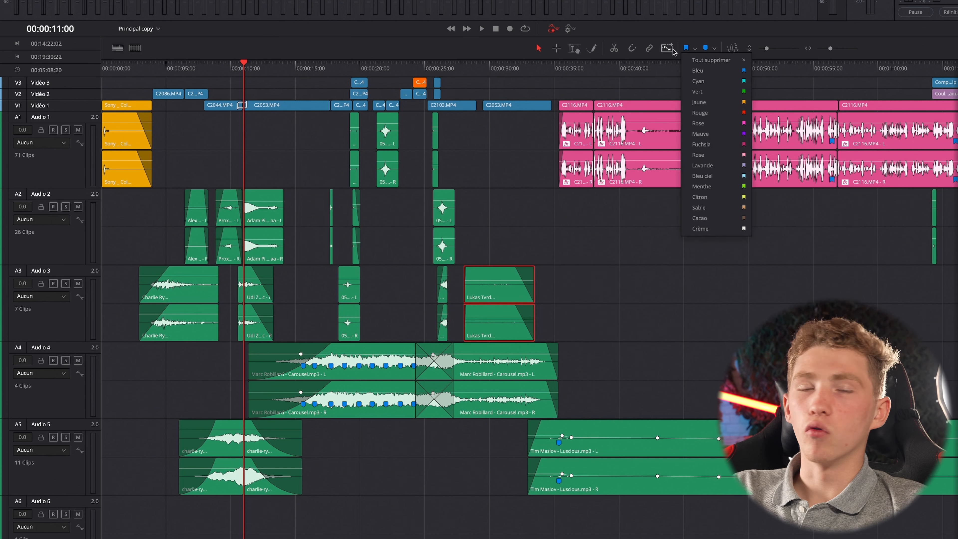
click(632, 79)
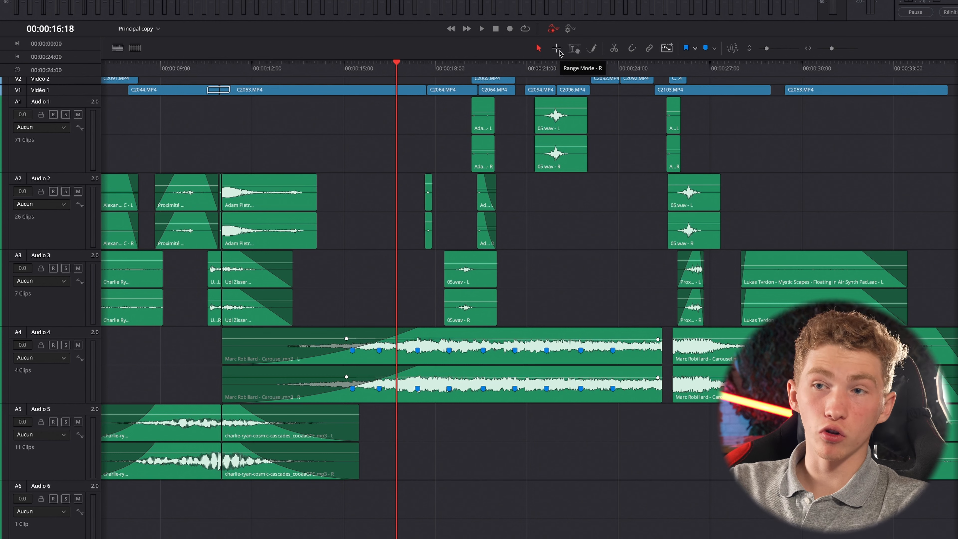
Select the range from 00:00:17:00 to 00:00:26:00 across the tracks in Range Mode, and return to the selection tool.
click(557, 48)
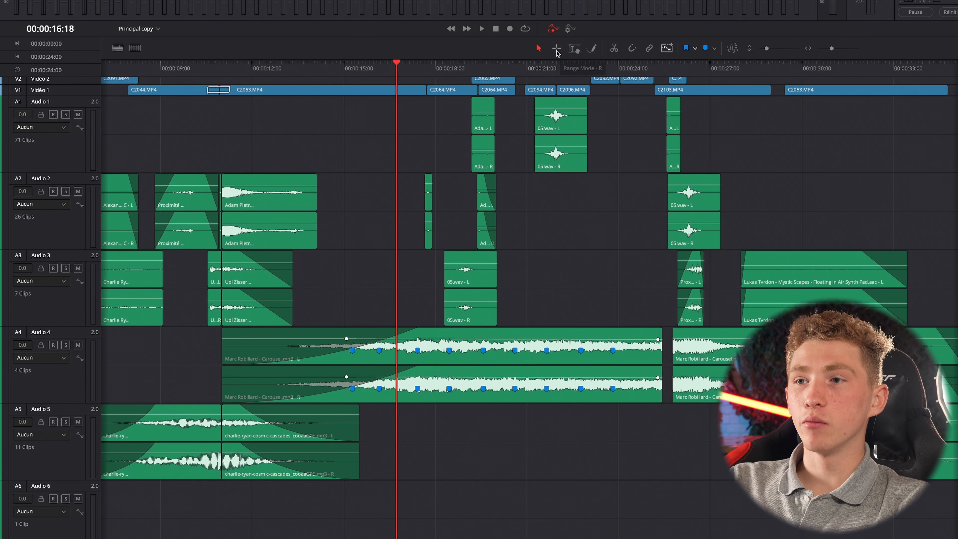
drag(405, 466, 673, 80)
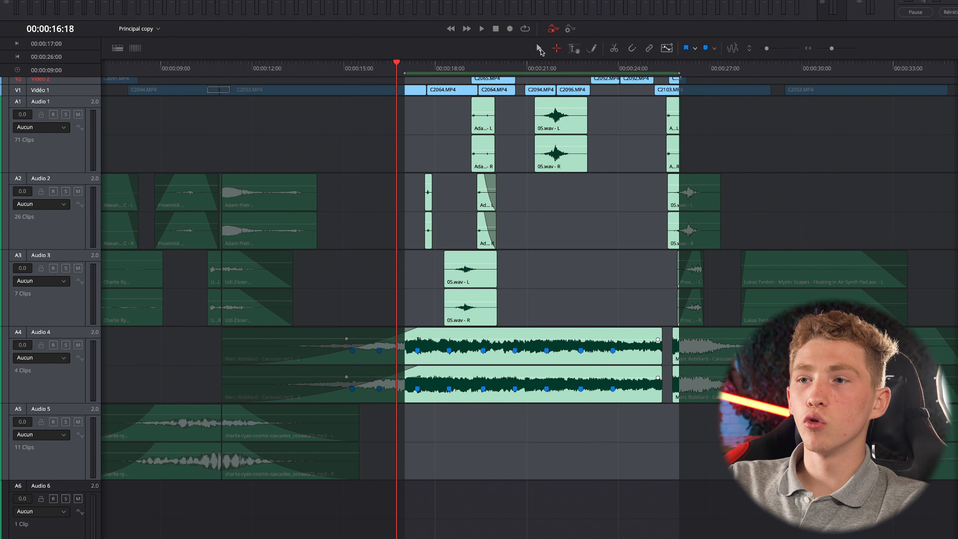
click(539, 48)
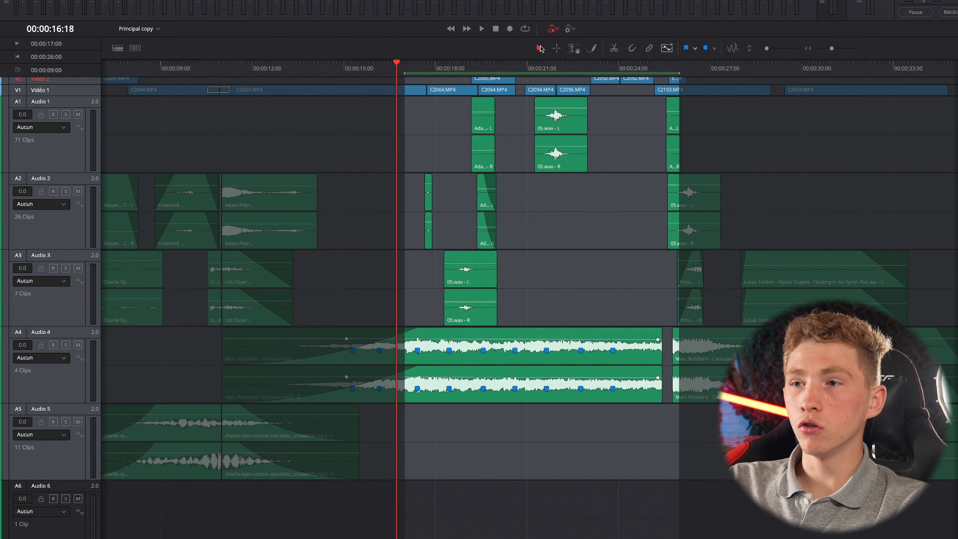
Play the timeline from 00:00:14:00 into the start of the selected range.
drag(367, 75, 344, 72)
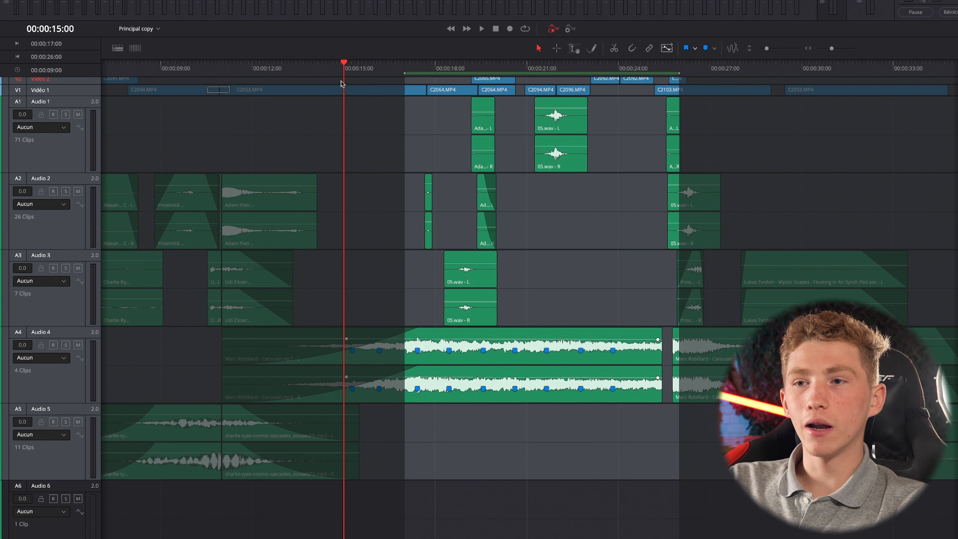
click(313, 91)
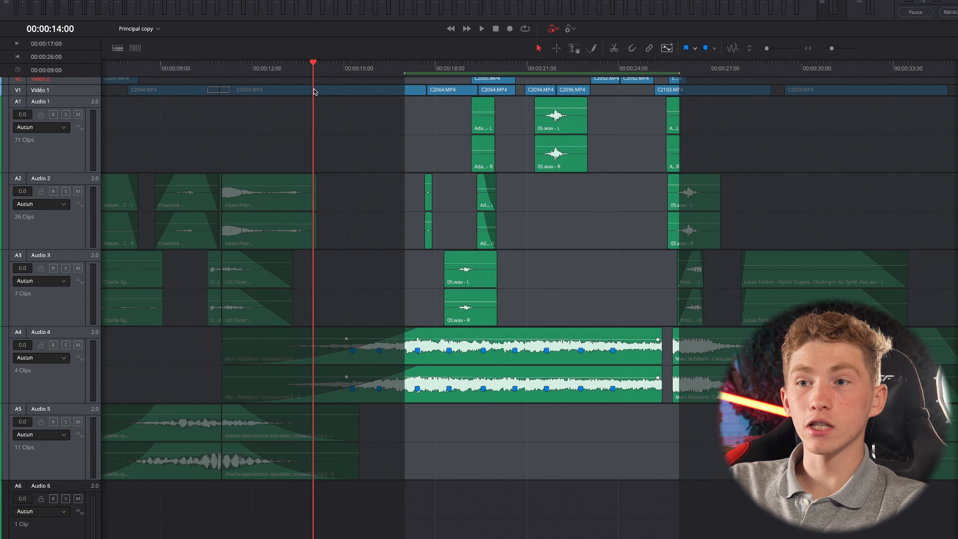
key(space)
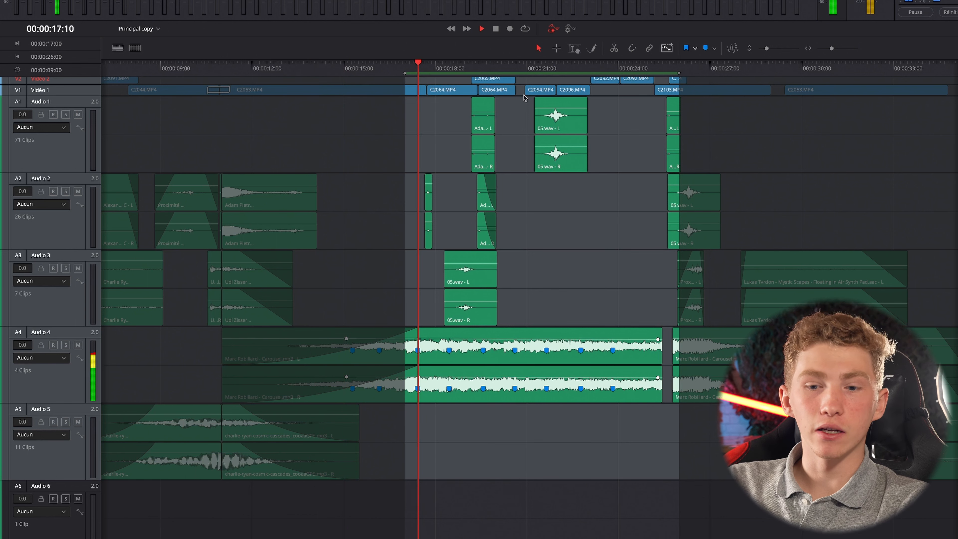
key(space)
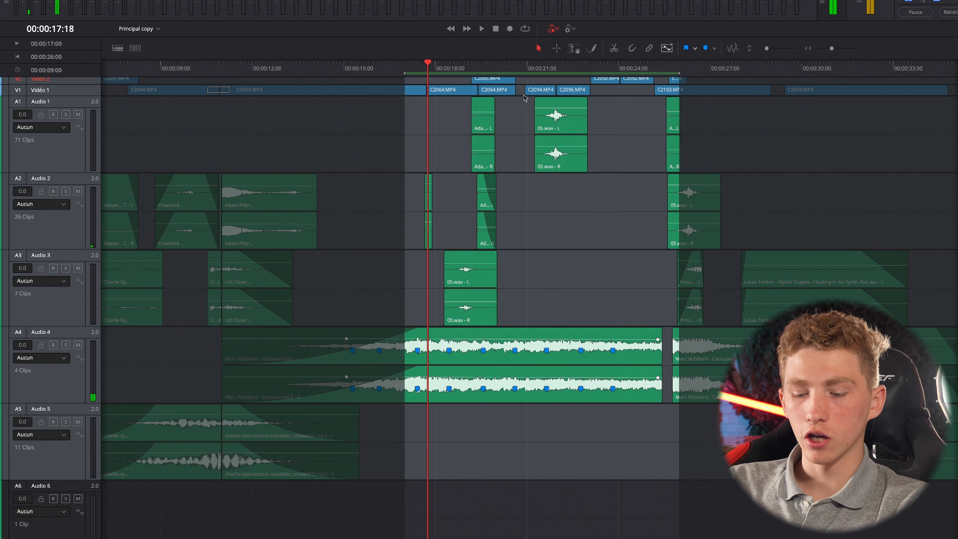
Try deleting everything inside the selected range, and undo the deletion.
key(BackSpace)
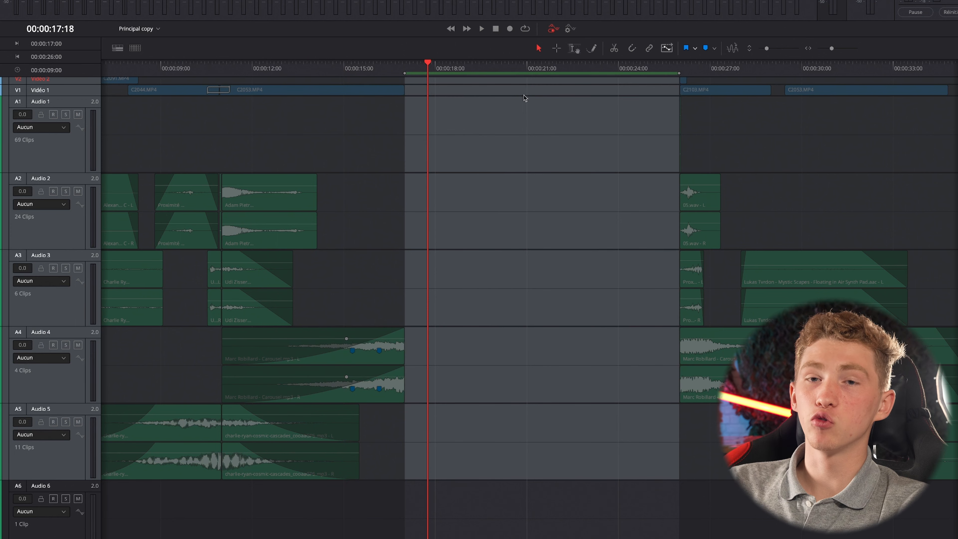
key(ctrl+z)
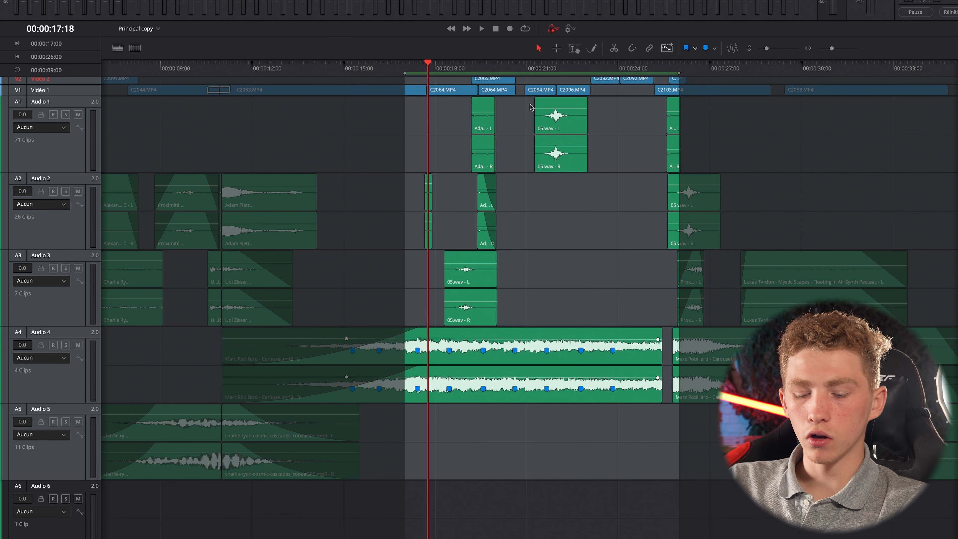
Clear the timeline's in and out points, and place the playhead at 00:00:20:00.
key(alt+i)
key(alt+o)
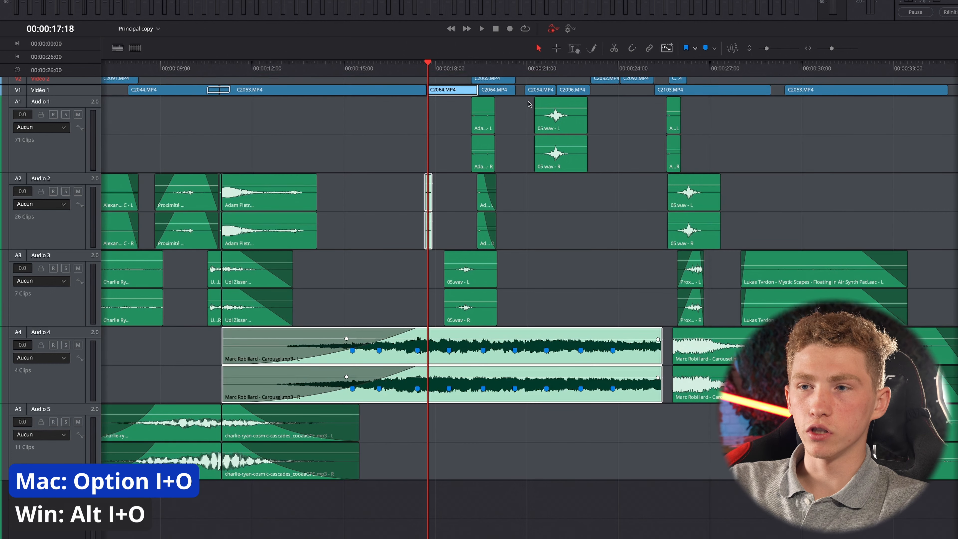
click(496, 67)
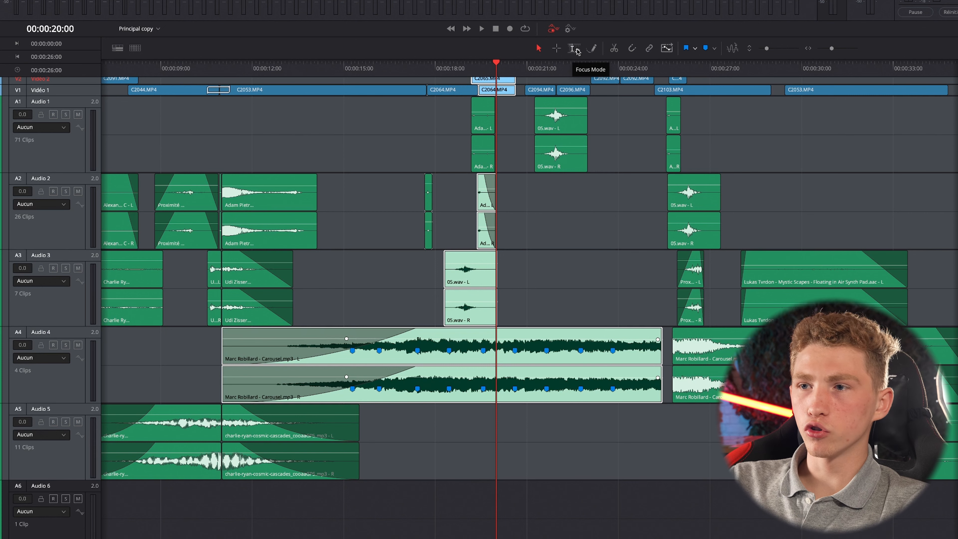
Select the range from 00:00:17:00 to 00:00:27:00 across the tracks in Focus Mode and play it.
click(574, 49)
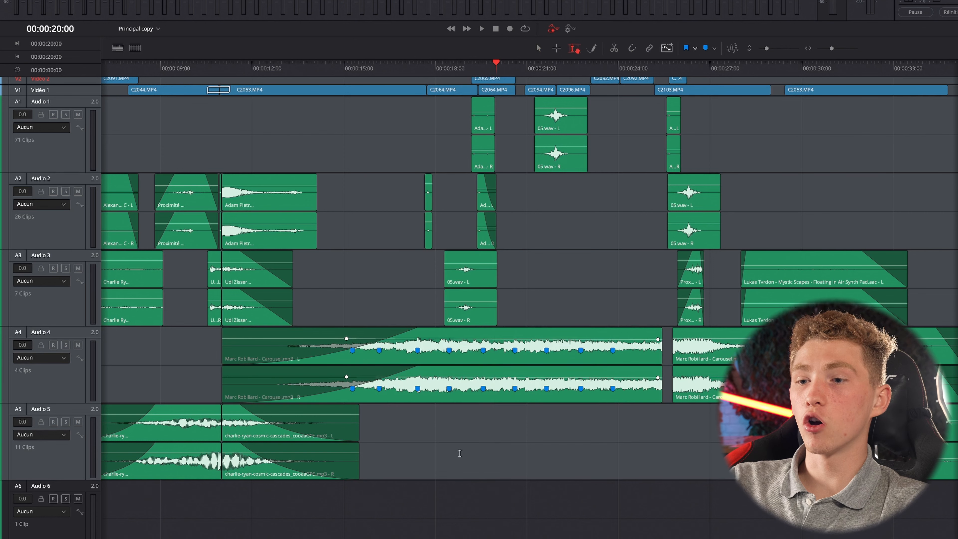
drag(409, 478, 720, 85)
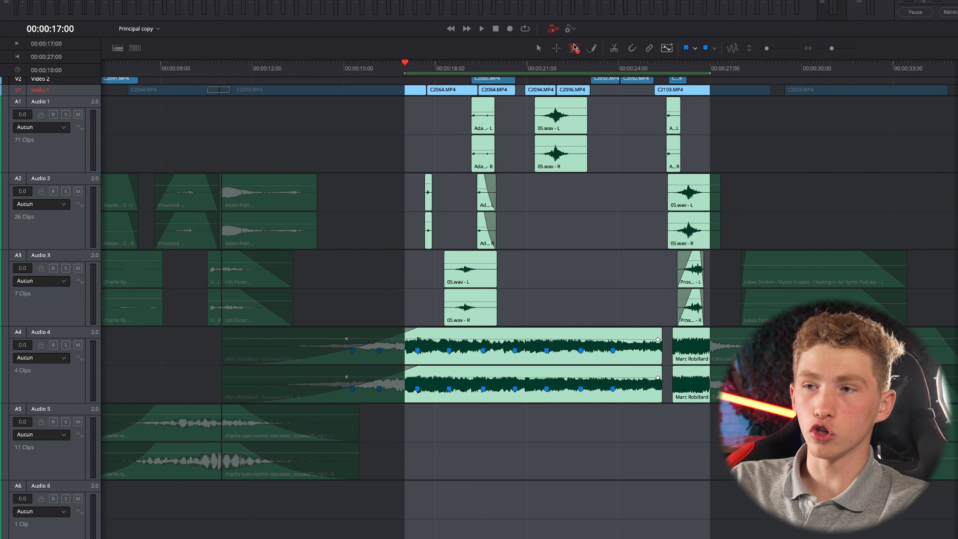
key(space)
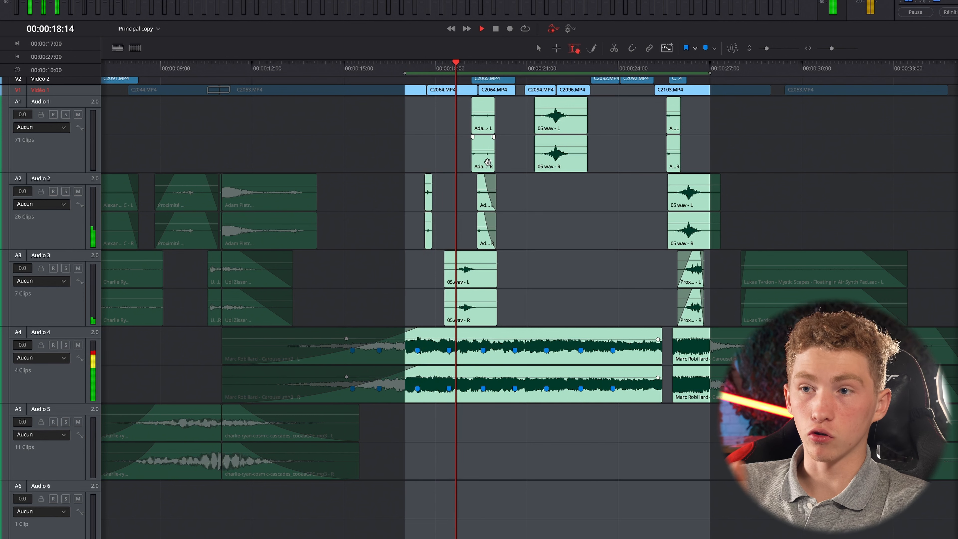
key(space)
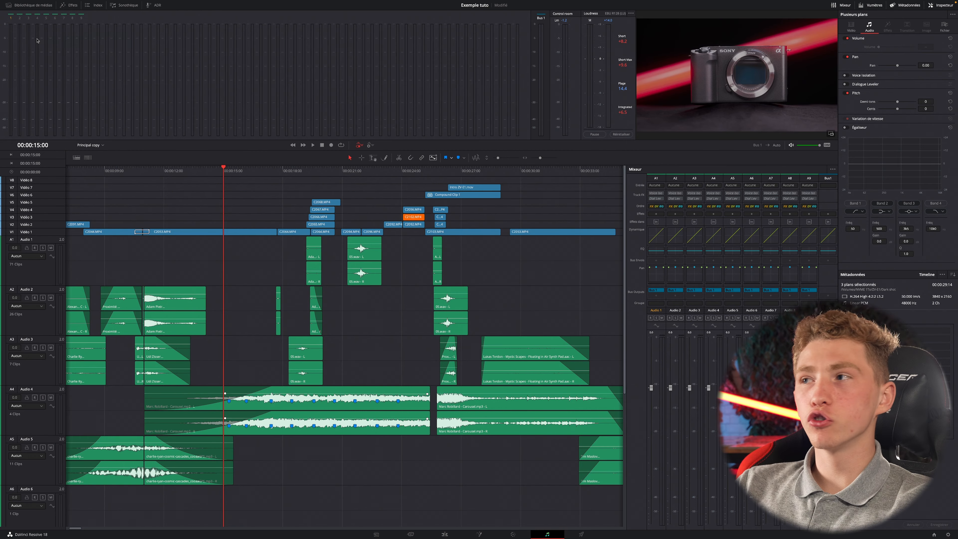
Hide and show the audio meters, and play the timeline to examine the bus, Control room and Loudness levels.
click(870, 6)
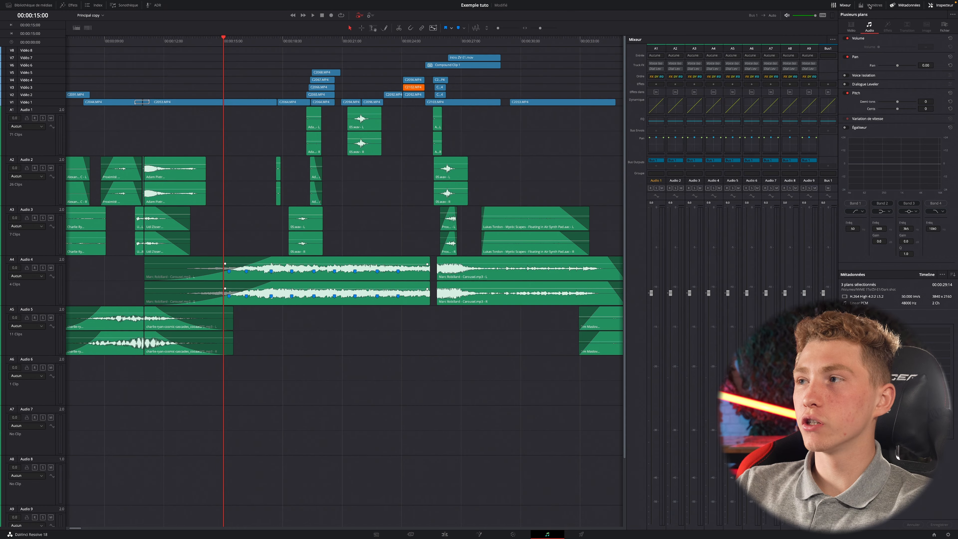
click(870, 6)
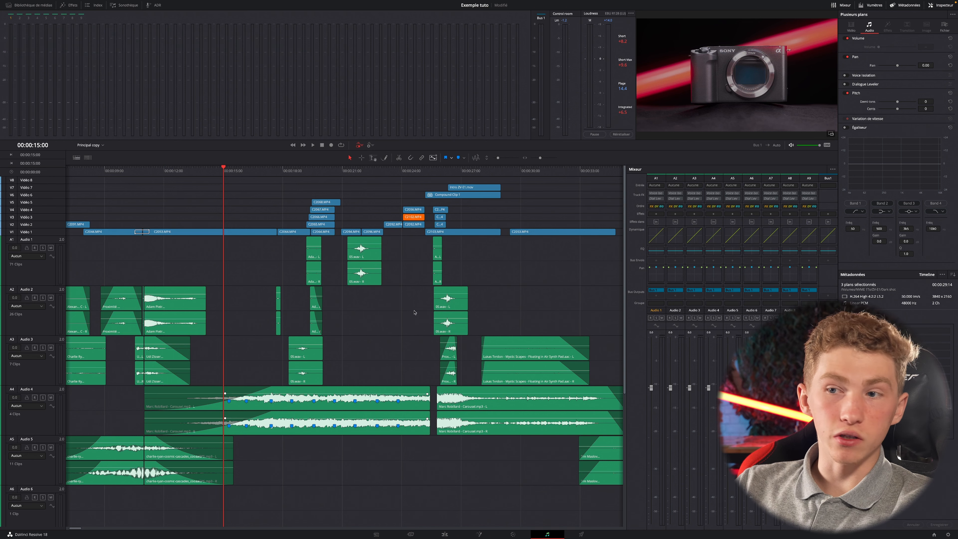
key(space)
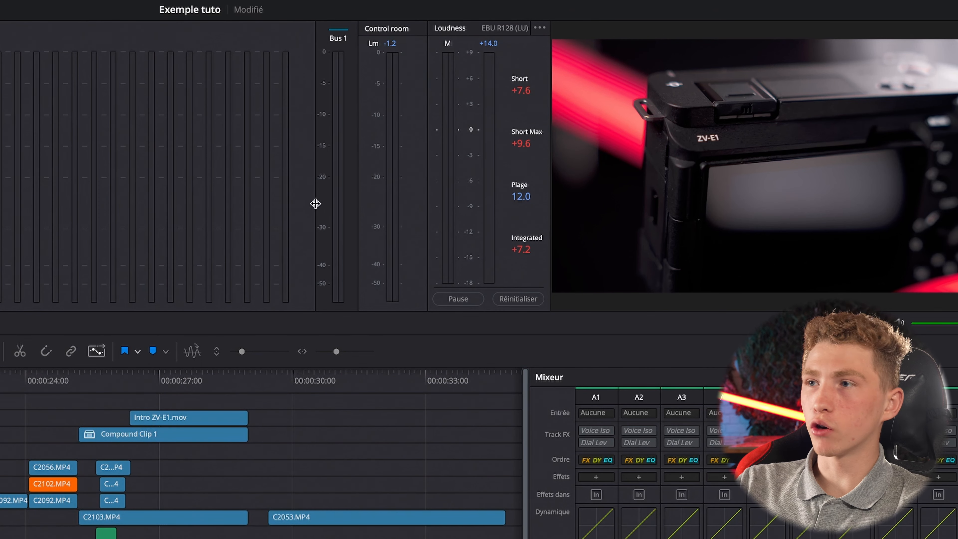
key(space)
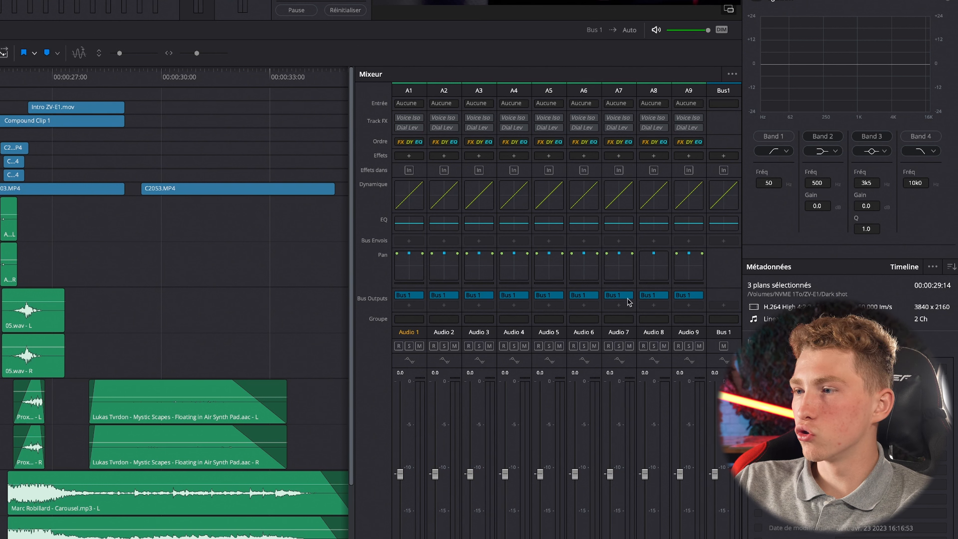
Create a new mono bus in the Fairlight bus settings and name it SFX.
mouse_move(465, 297)
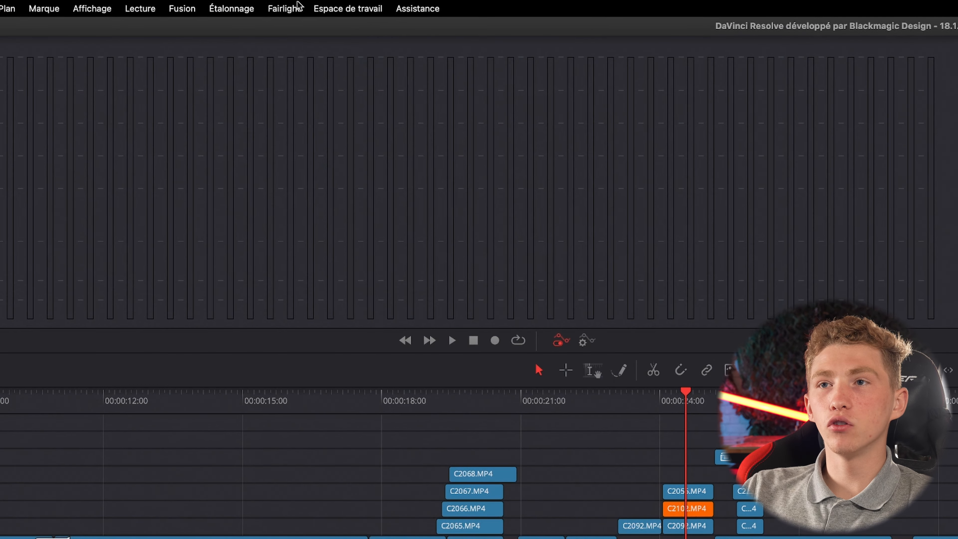
click(298, 5)
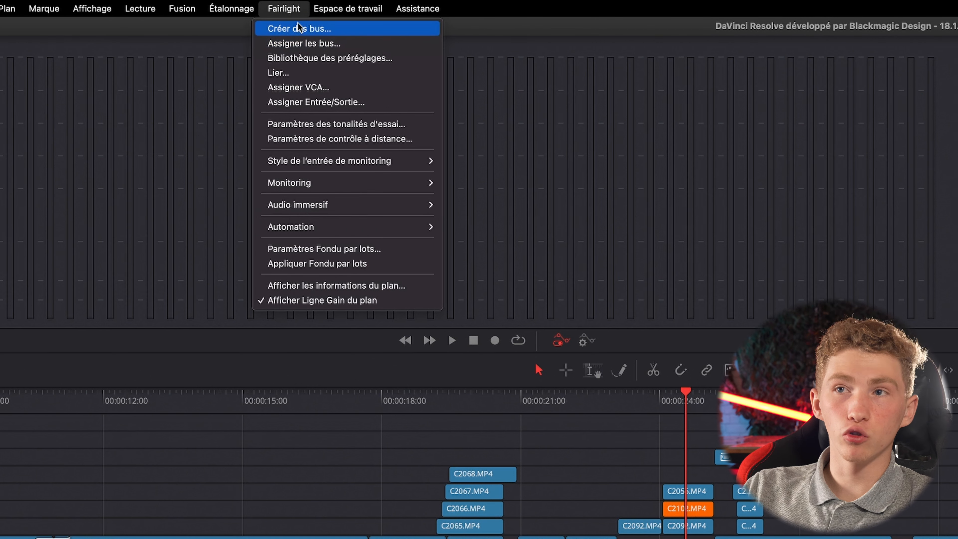
click(300, 29)
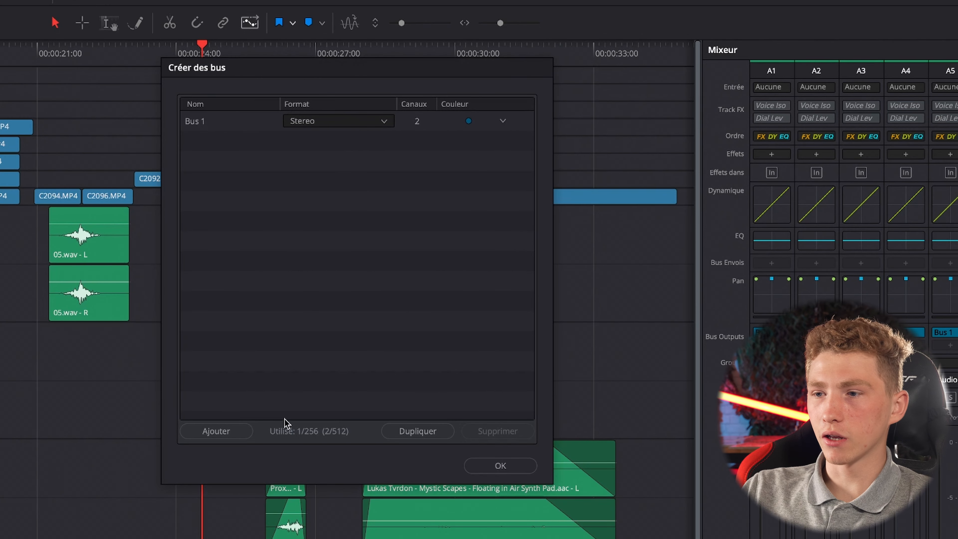
click(216, 431)
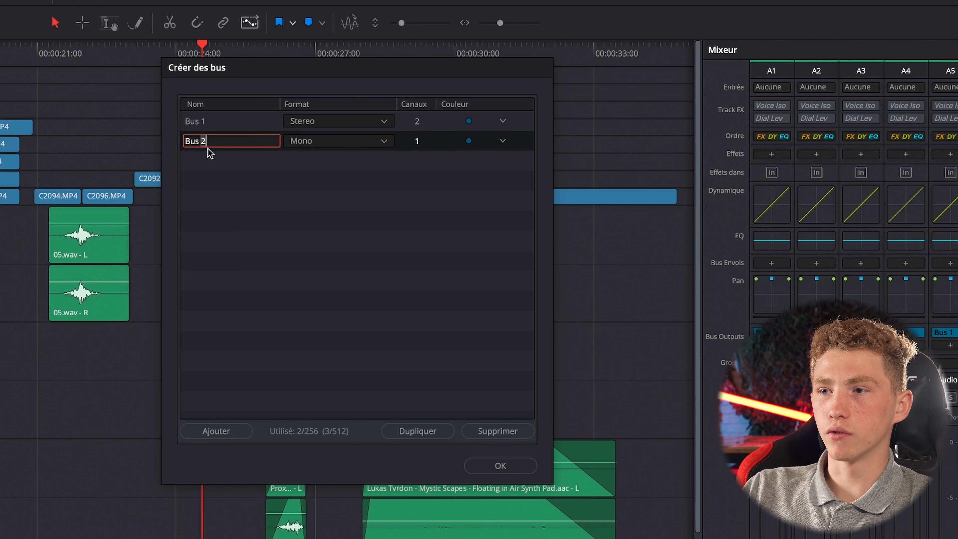
drag(223, 141, 170, 140)
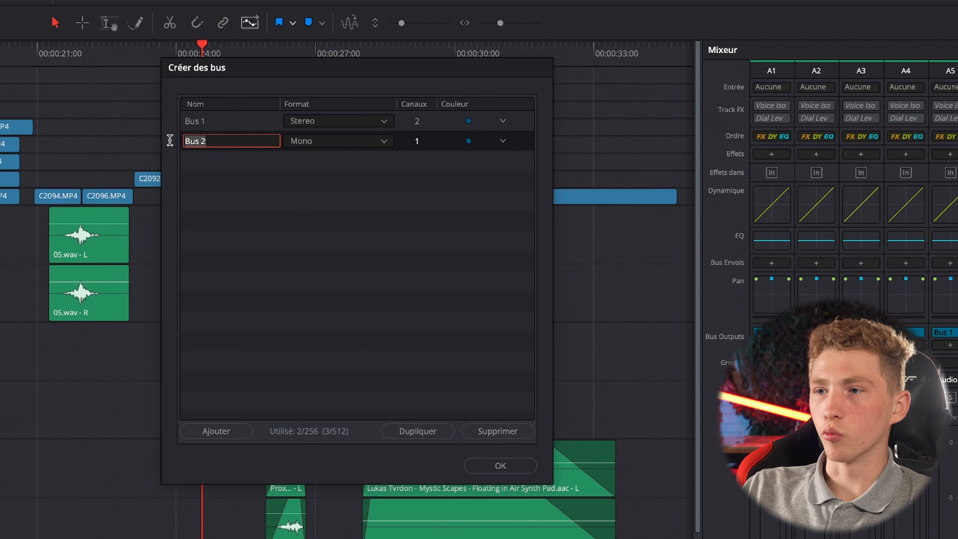
text(SFX)
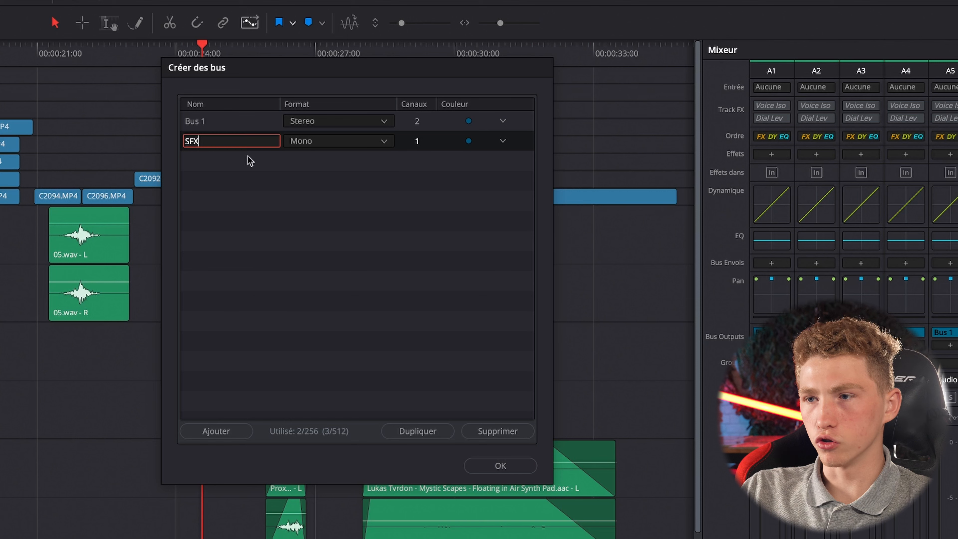
key(Return)
Rename Bus 1 as Voix off.
double_click(199, 124)
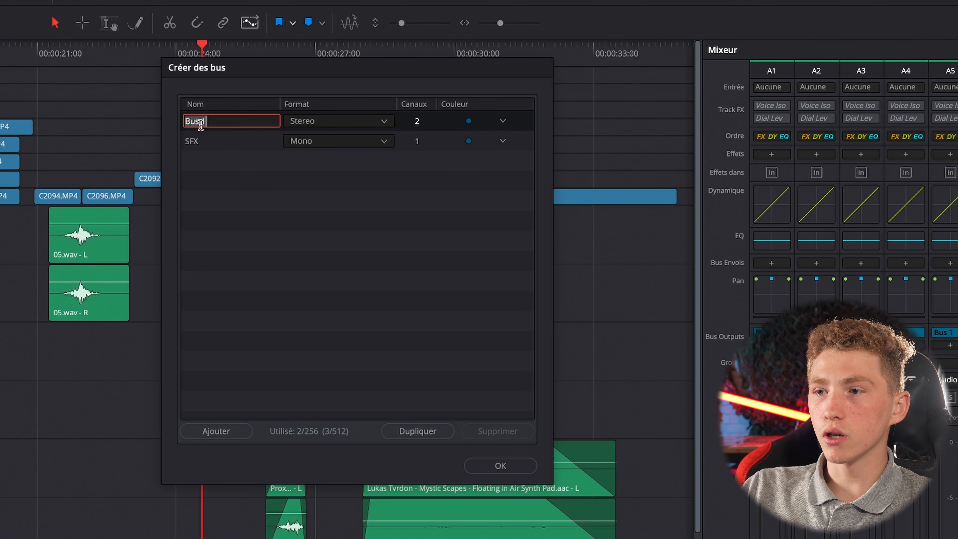
text(Voix off)
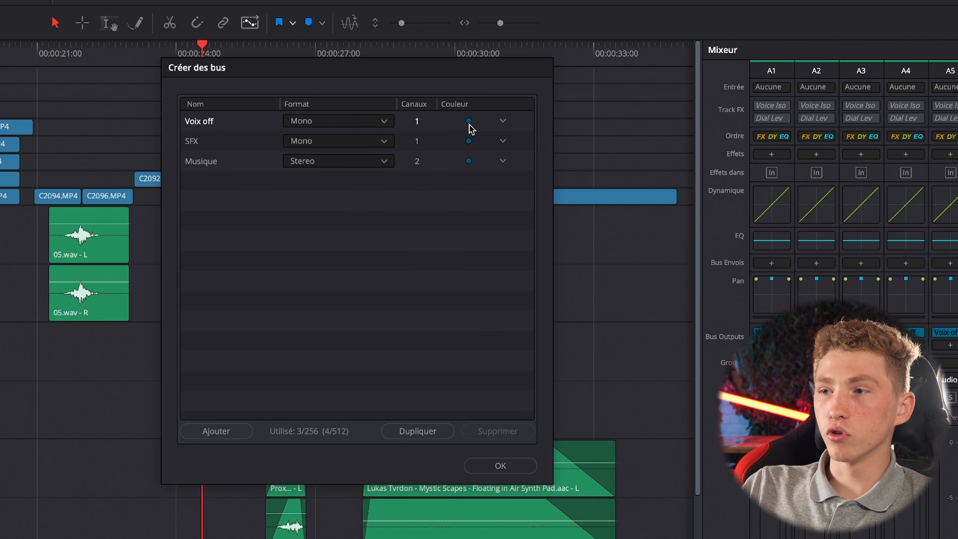
Colour the Voix off bus Abricot, the SFX bus Jaune and the Musique bus Violet, and accept the bus settings.
click(470, 125)
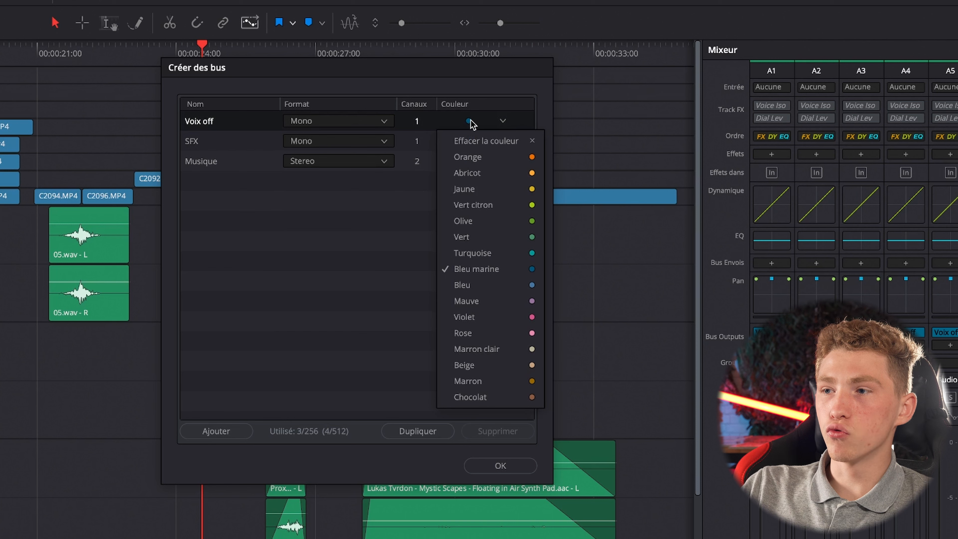
click(468, 157)
click(470, 142)
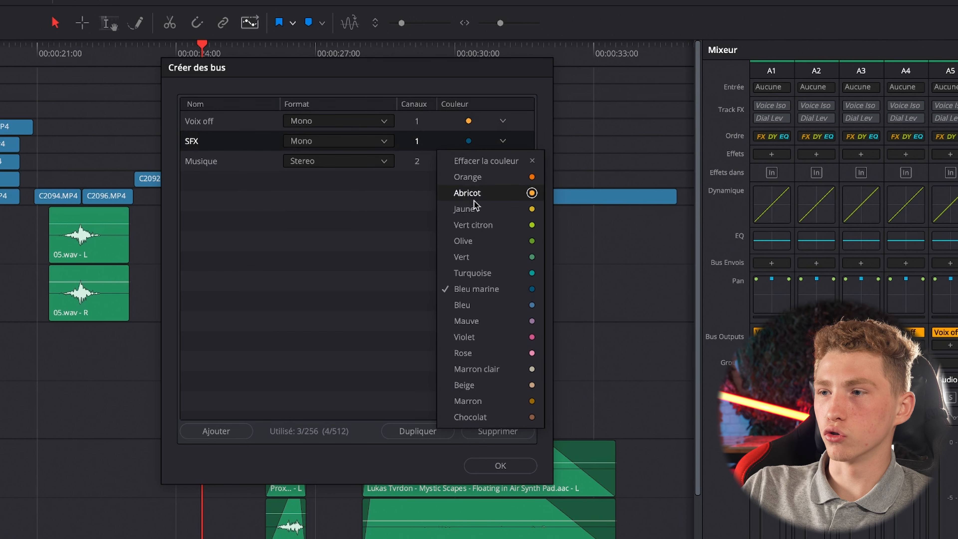
click(465, 208)
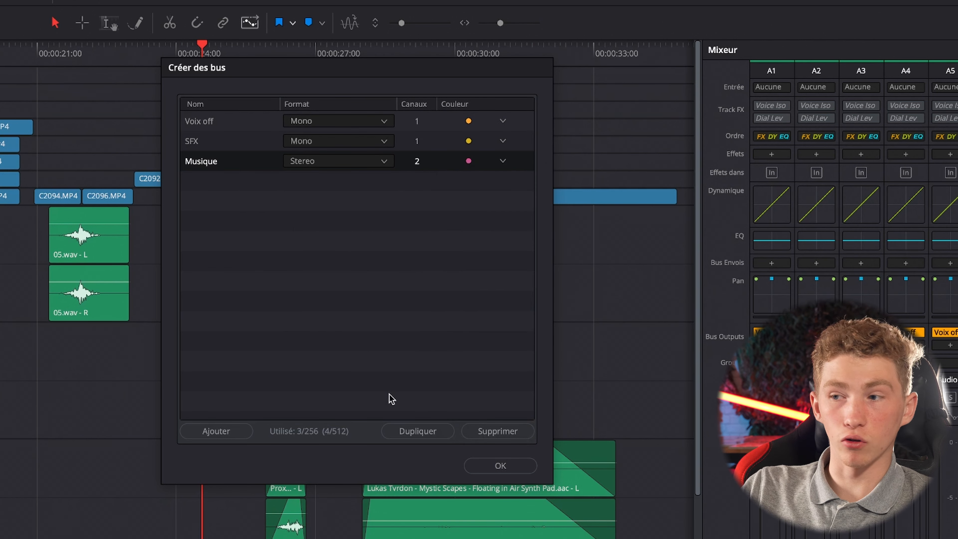
click(484, 467)
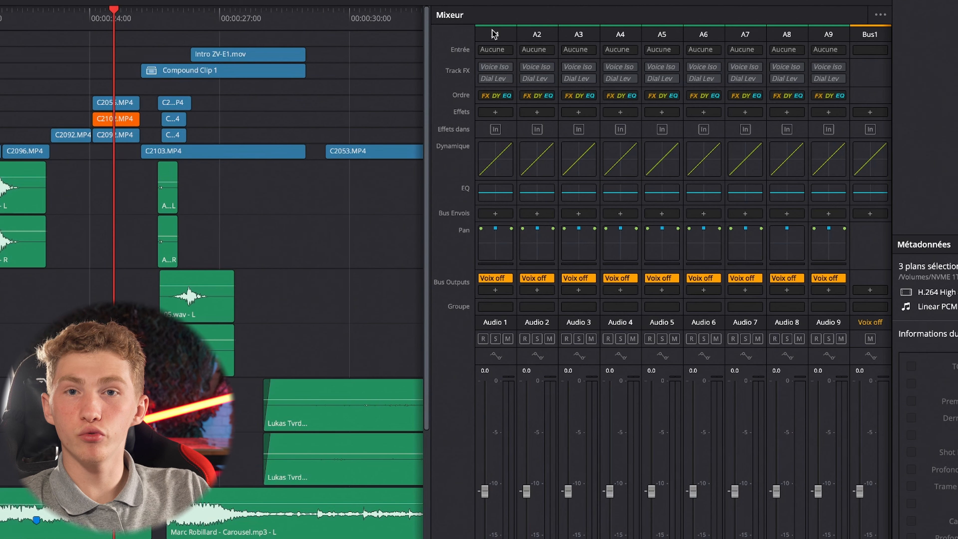
Route Audio 2 and Audio 3 to the SFX bus and Audio 4 to the Musique bus, replacing their Voix off outputs.
mouse_move(651, 290)
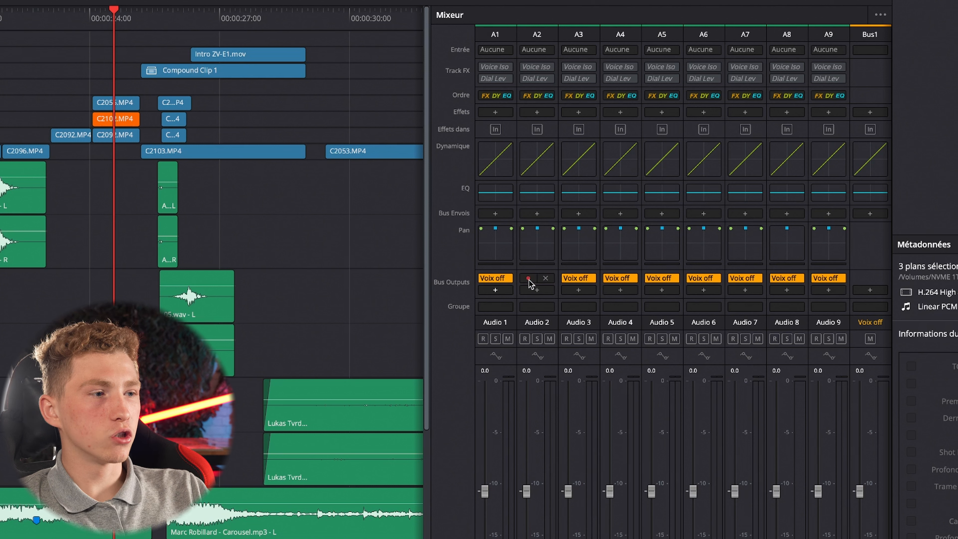
click(540, 289)
click(569, 319)
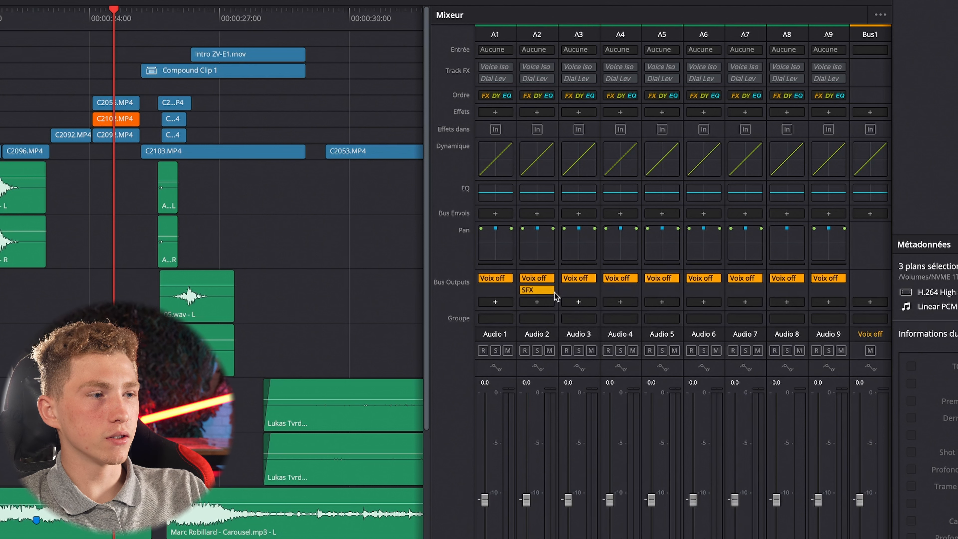
click(620, 302)
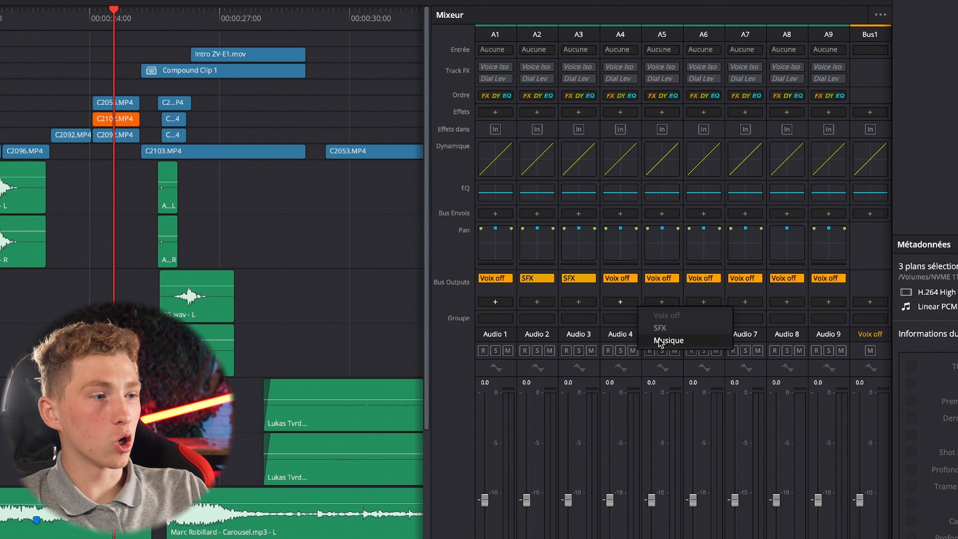
click(668, 341)
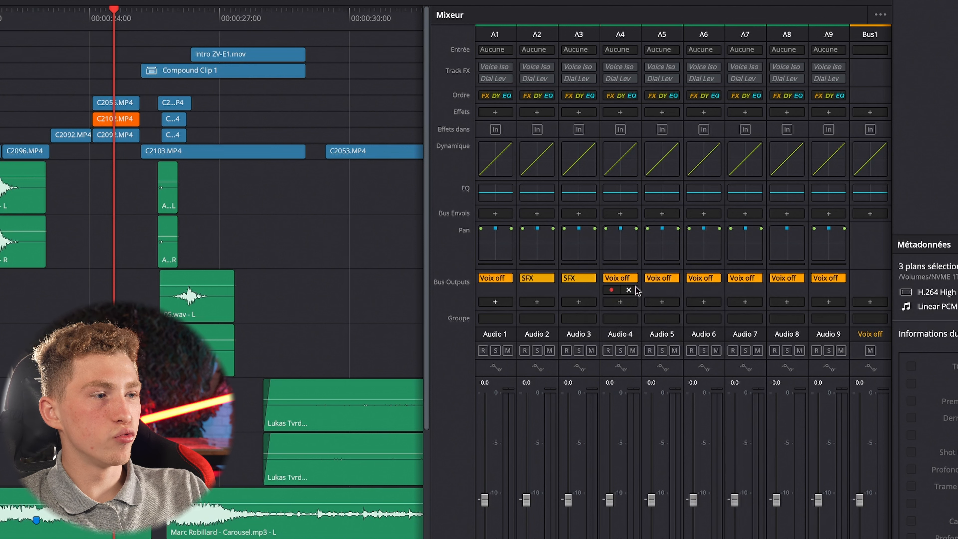
click(629, 290)
Play the timeline from about 00:00:10:00 and look through the track list down to the bus tracks.
scroll(211, 272, left, 5)
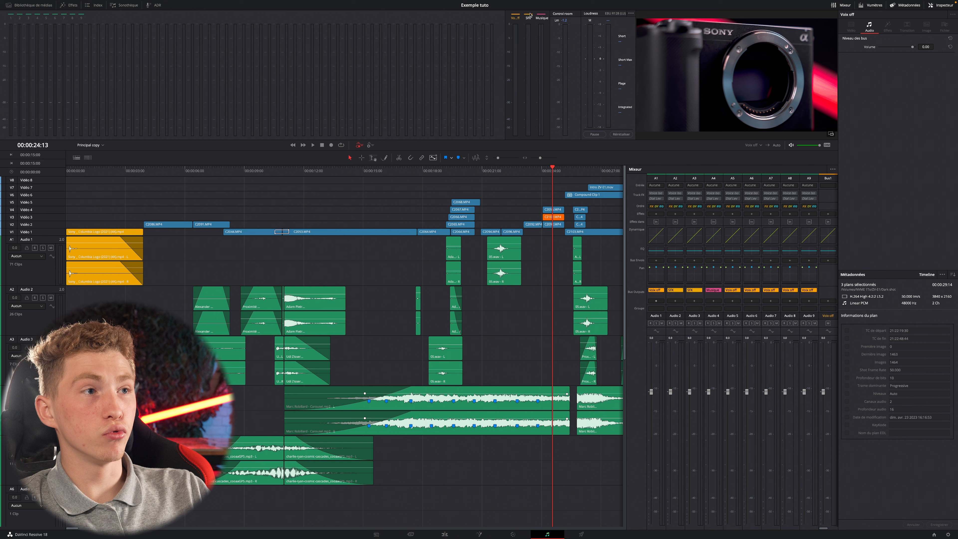
click(264, 173)
key(space)
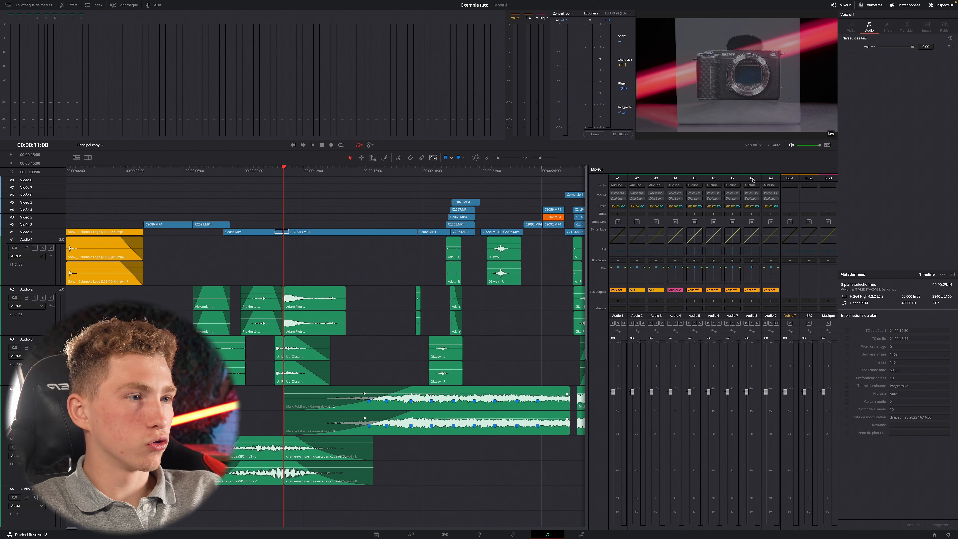
scroll(357, 258, down, 8)
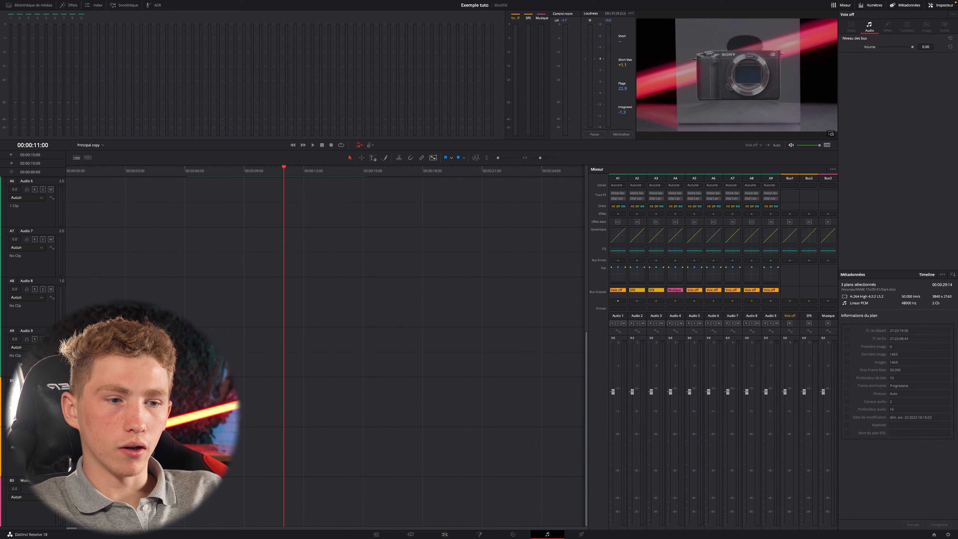
scroll(439, 384, up, 8)
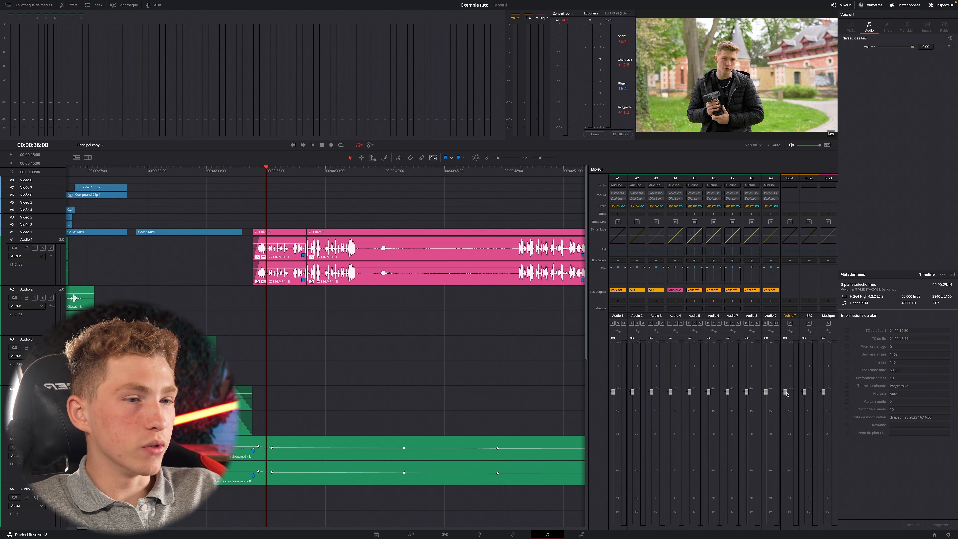
Play from 00:00:36:00 while lowering the Voix off bus level to about -8.9, and raise it to about +8.9.
key(space)
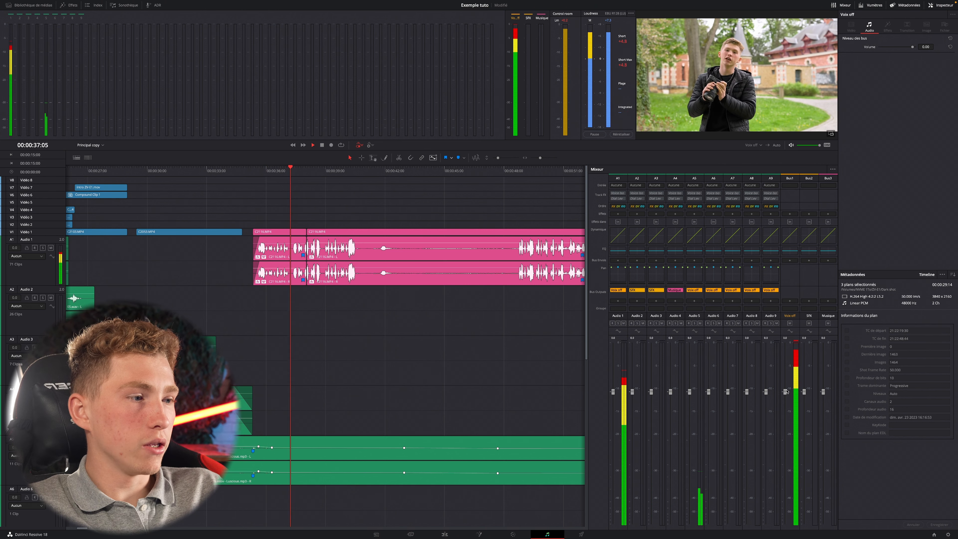
drag(786, 393, 785, 421)
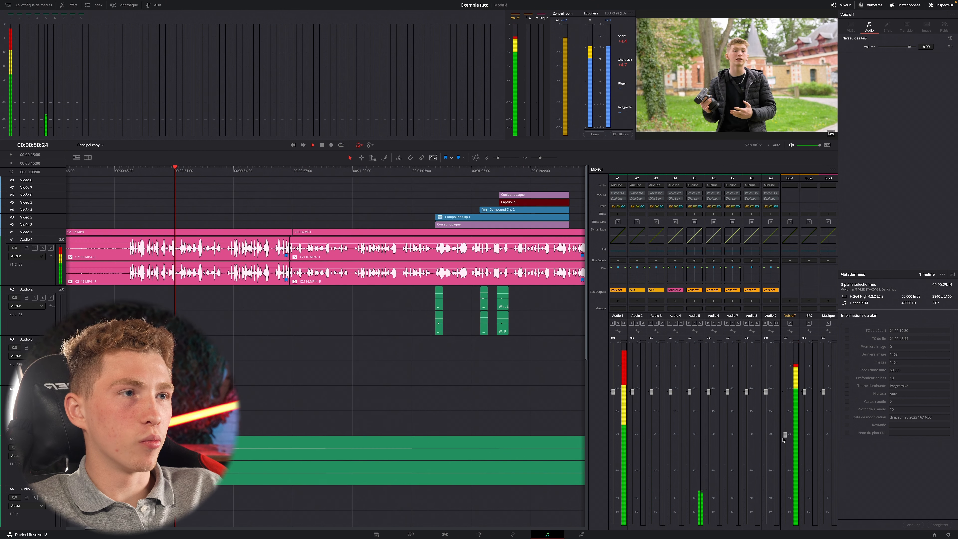
drag(783, 440, 785, 342)
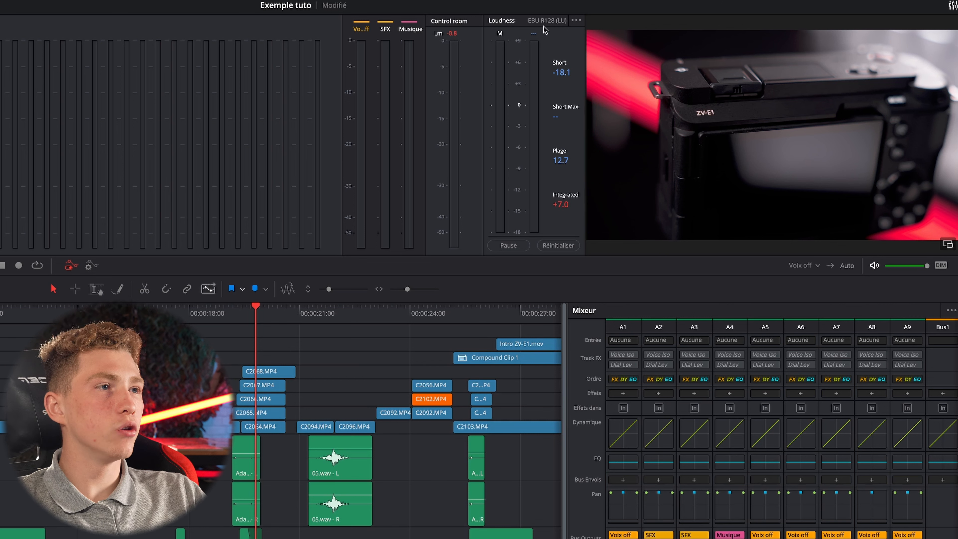
Review the loudness standards available for the Loudness meter and select EBU R128.
click(577, 20)
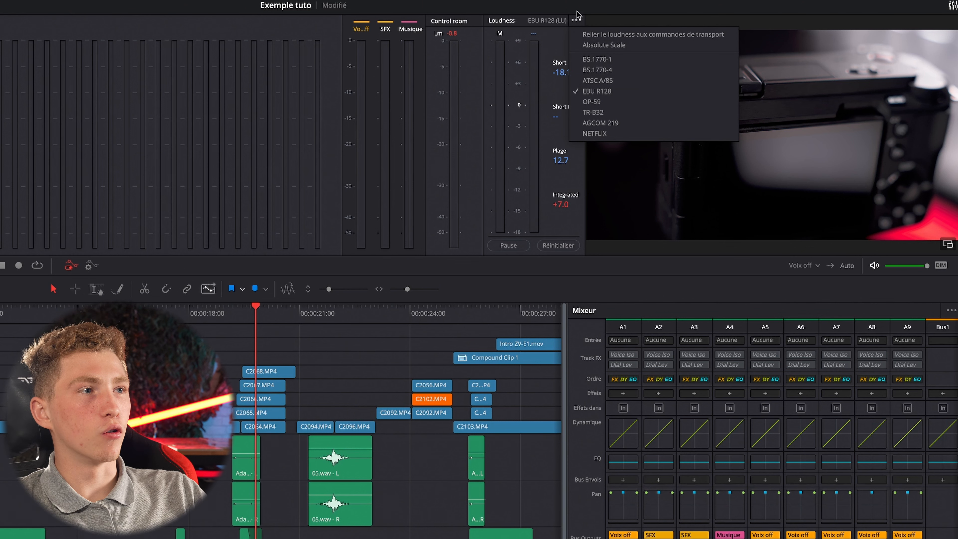
click(577, 21)
click(576, 20)
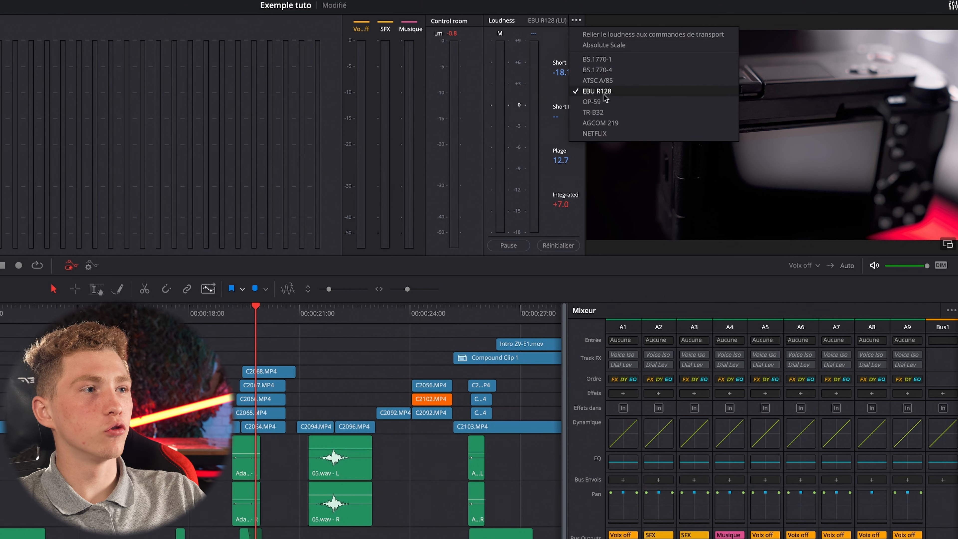
click(549, 23)
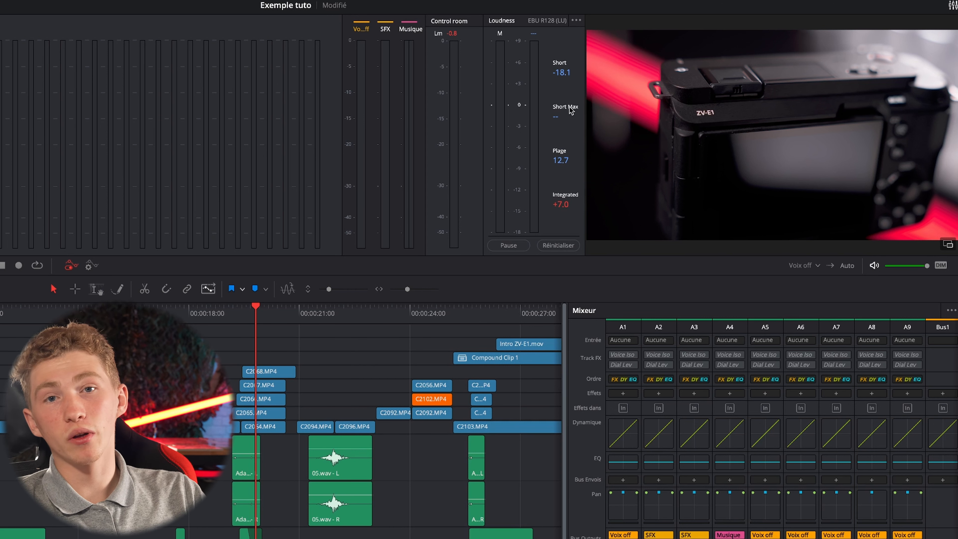
click(576, 21)
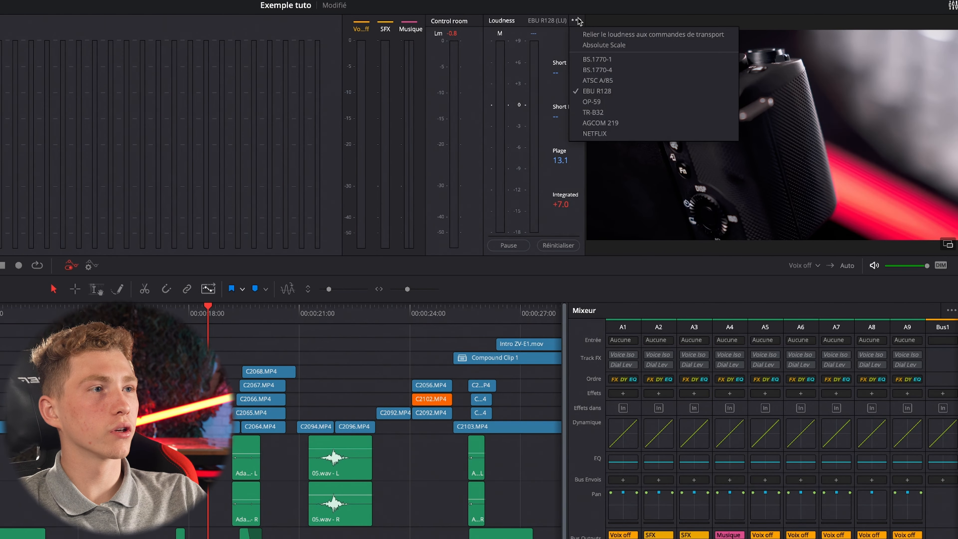
click(588, 91)
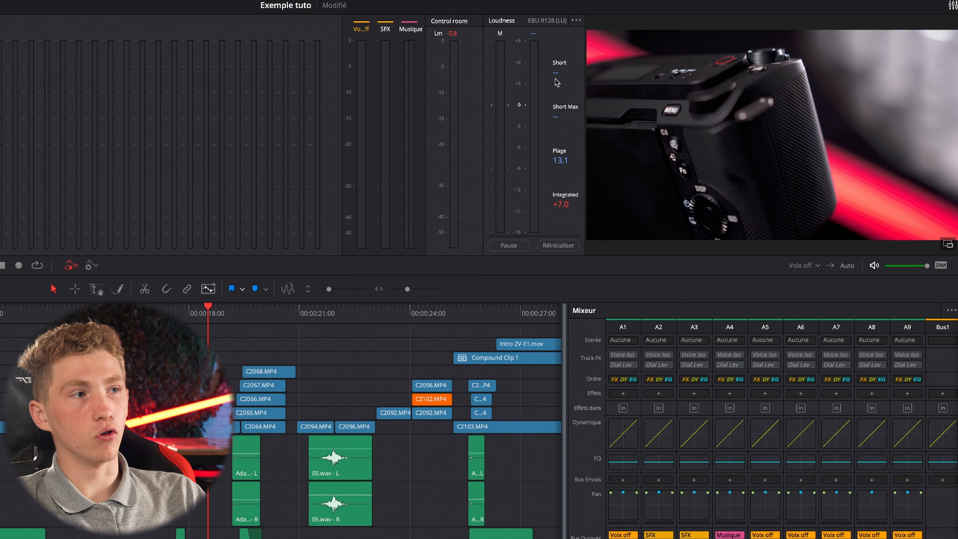
Play the timeline to examine the Short, Short Max, Plage and Integrated readings, and check the option linking loudness to the transport controls.
key(space)
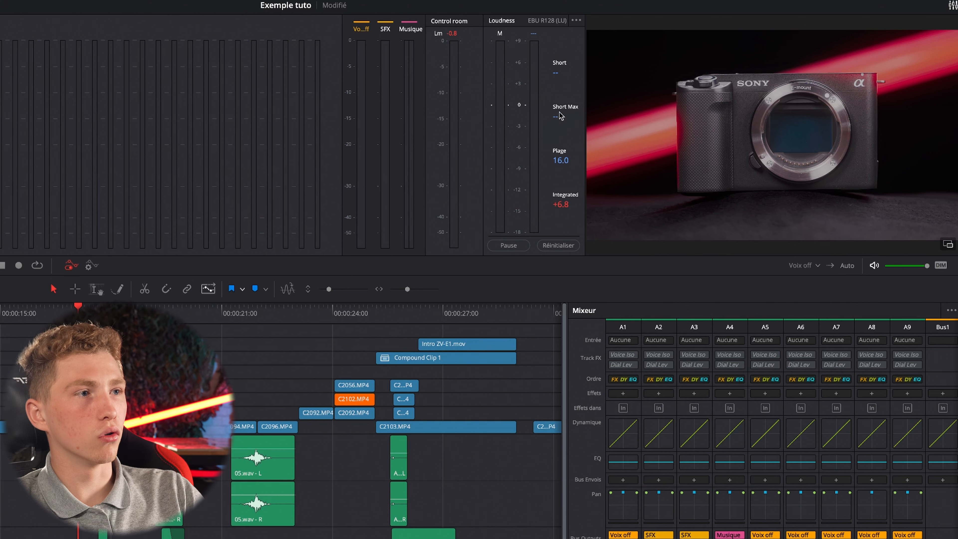
key(space)
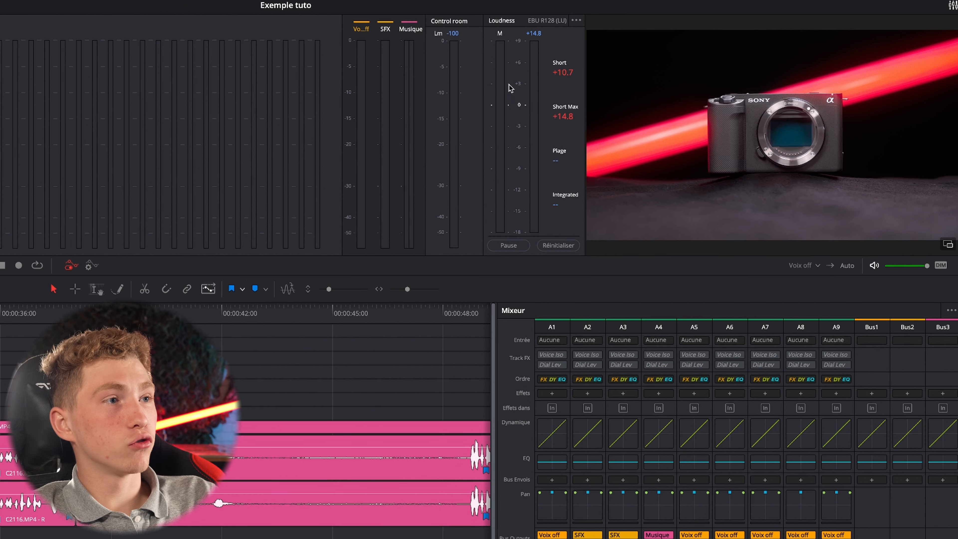
click(576, 20)
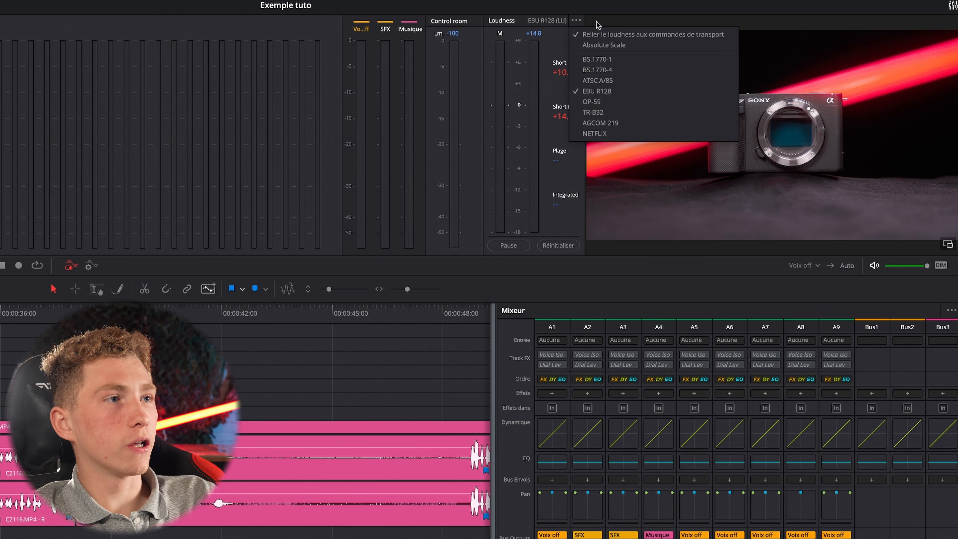
click(538, 280)
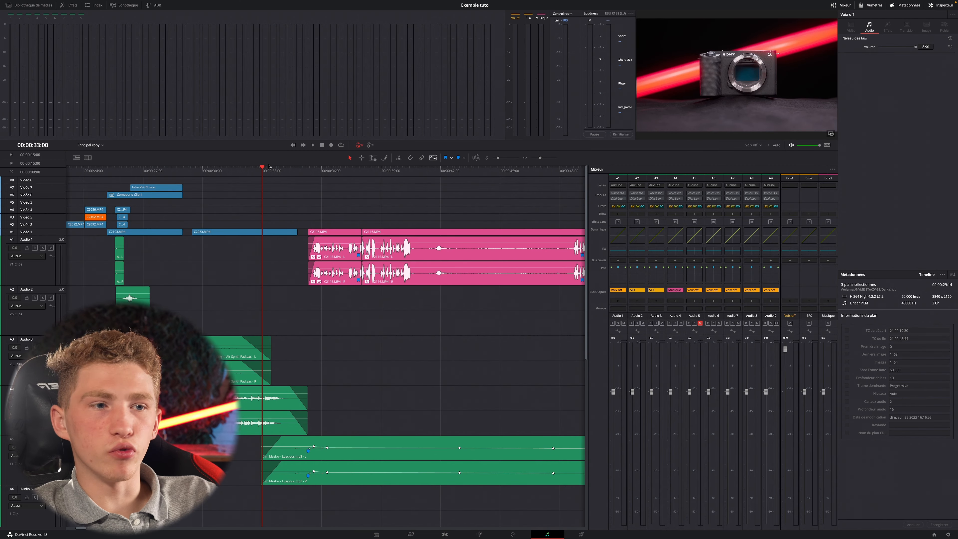
Play the timeline from 00:00:33:00 and again from 00:00:31:00 to compare the bus, Control room and Loudness meters.
key(space)
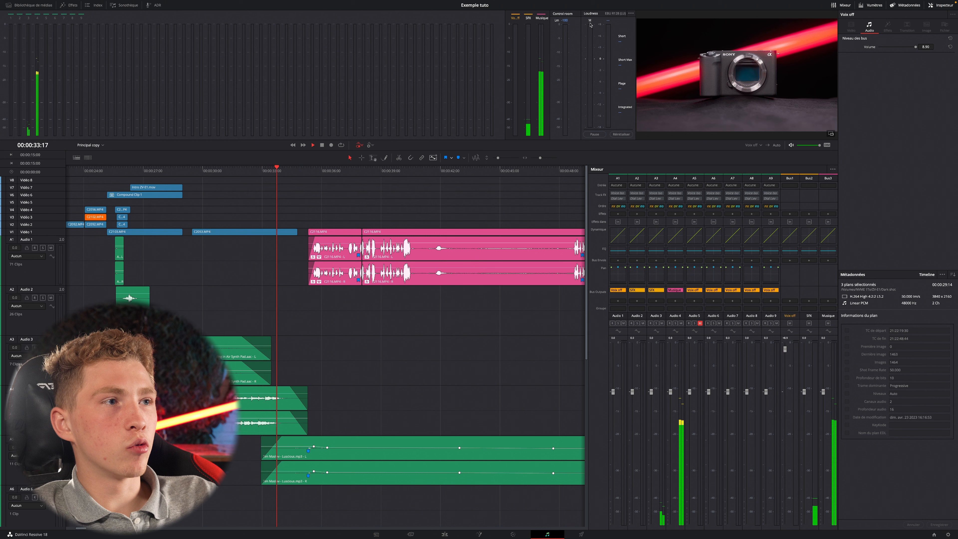
key(space)
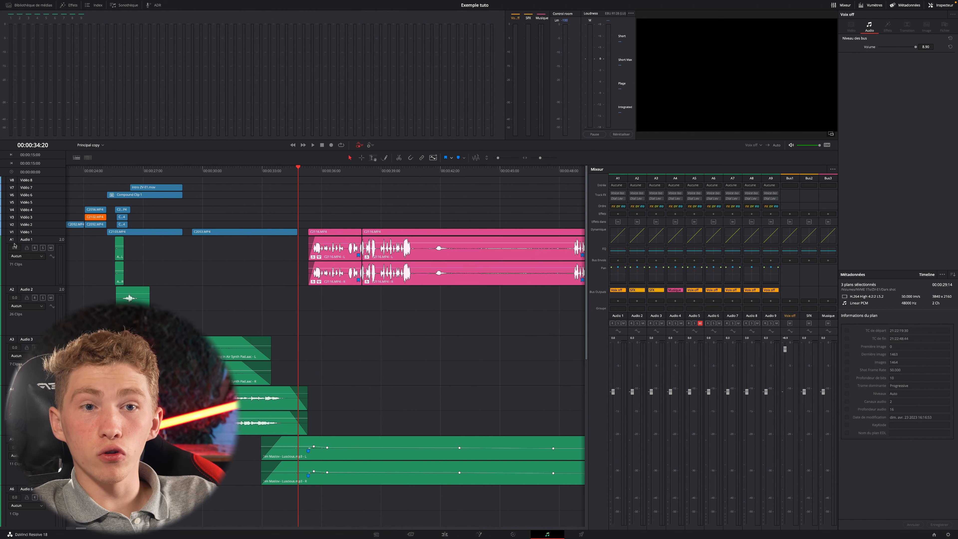
drag(298, 168, 223, 168)
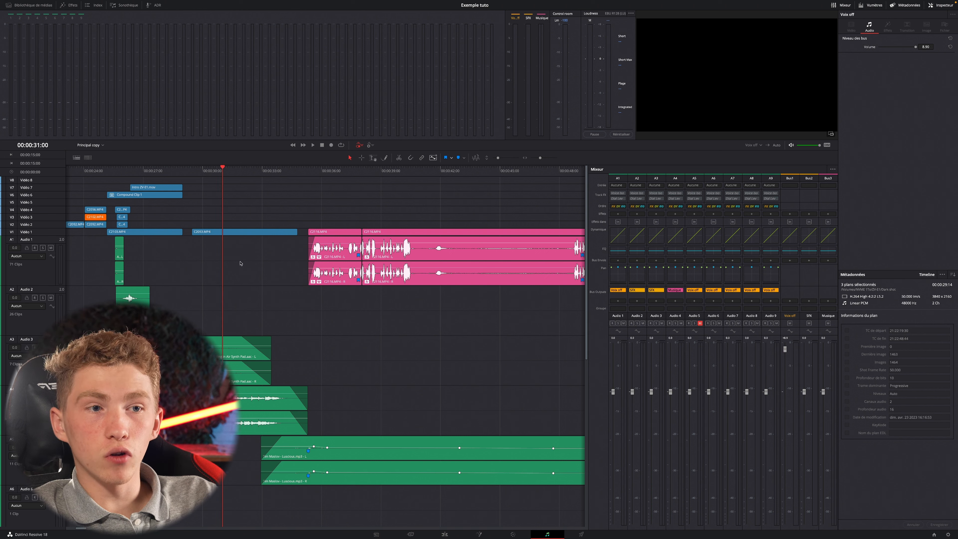
key(space)
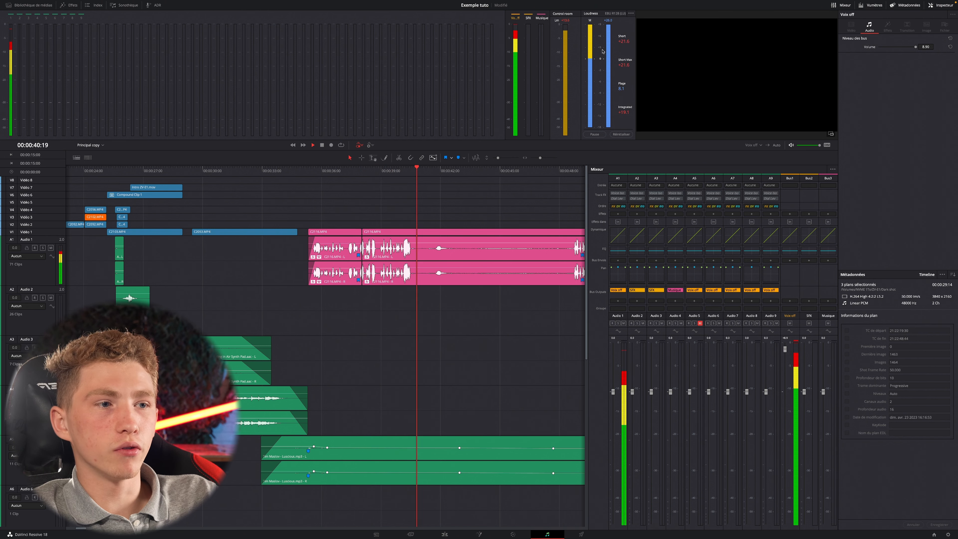
key(space)
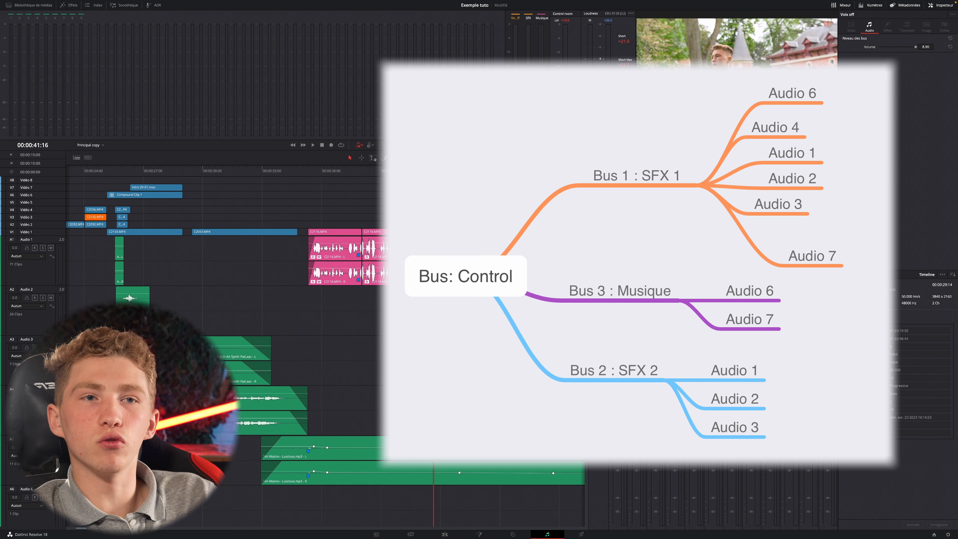
Create a new mono bus named Référence in the Fairlight bus settings and colour it Olive.
click(257, 3)
mouse_move(245, 2)
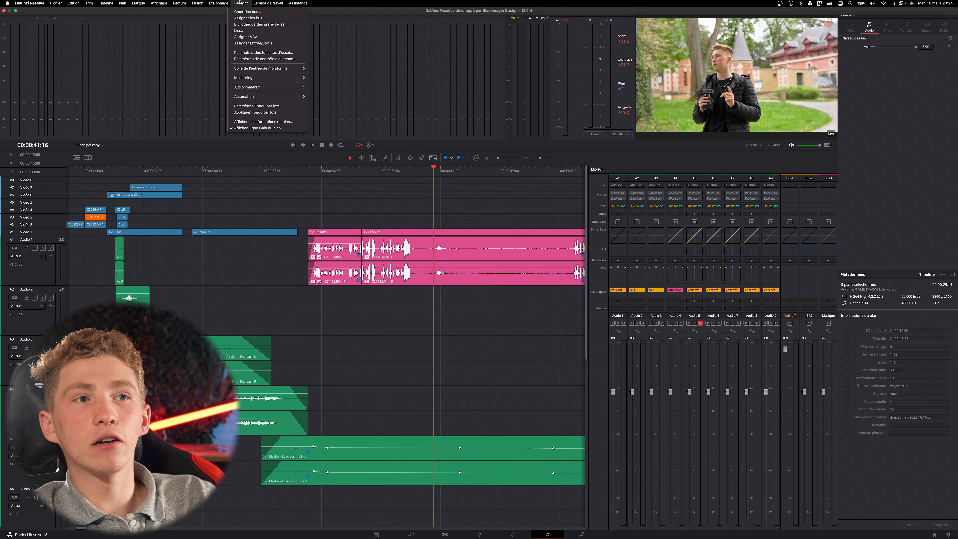
click(255, 12)
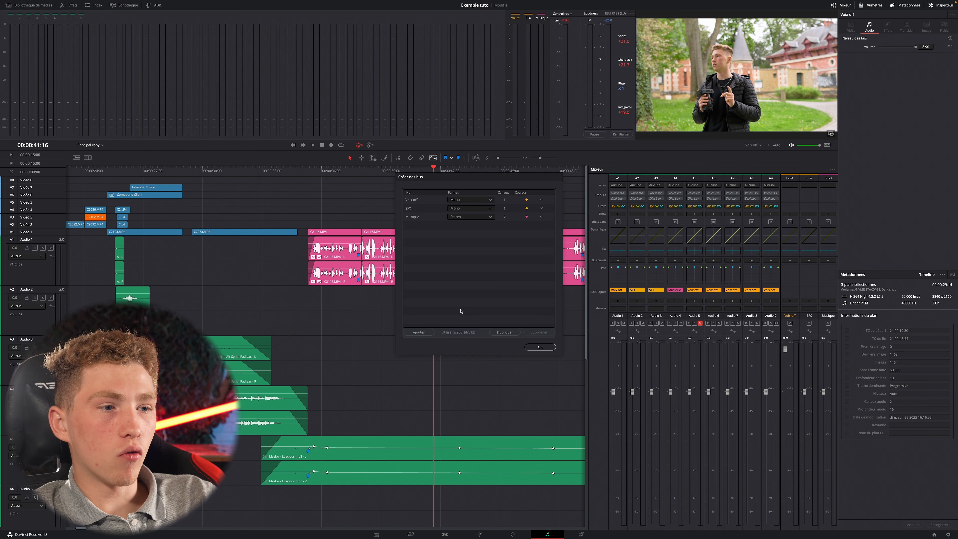
click(413, 333)
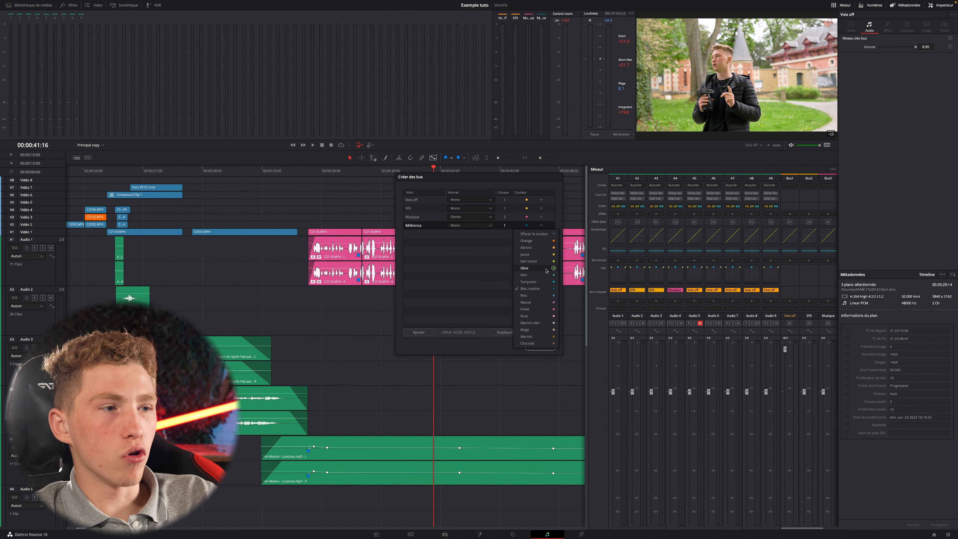
click(536, 272)
click(495, 256)
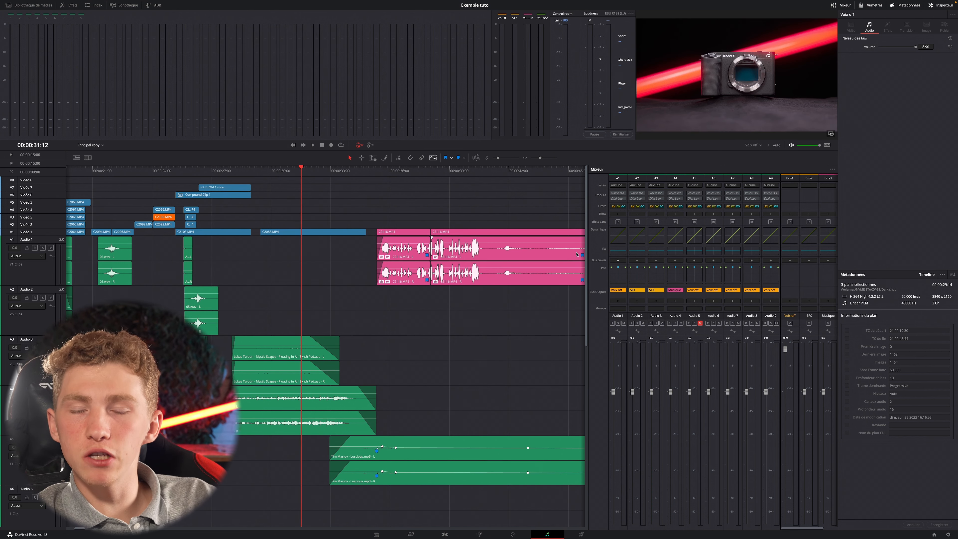
Add the Référence bus as a second bus output on Audio 1 and Audio 2.
click(619, 301)
click(603, 301)
click(616, 302)
click(533, 330)
click(524, 287)
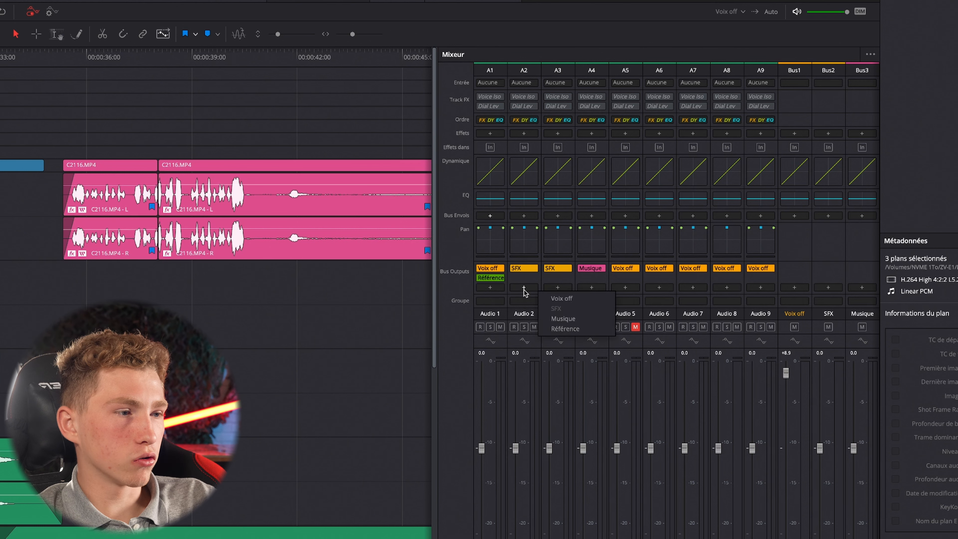
click(561, 329)
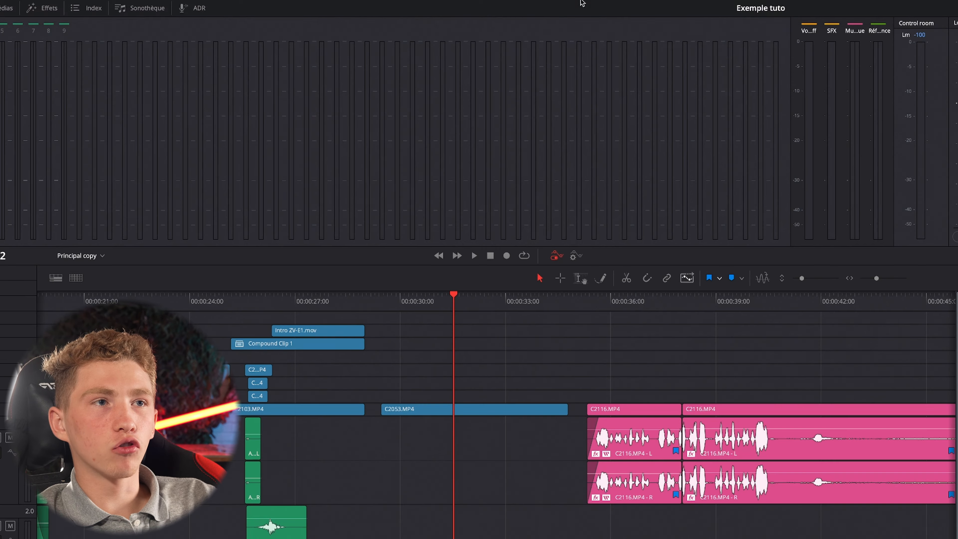
Assign the Référence bus as an additional output on Audio 3 through Audio 9.
mouse_move(581, 2)
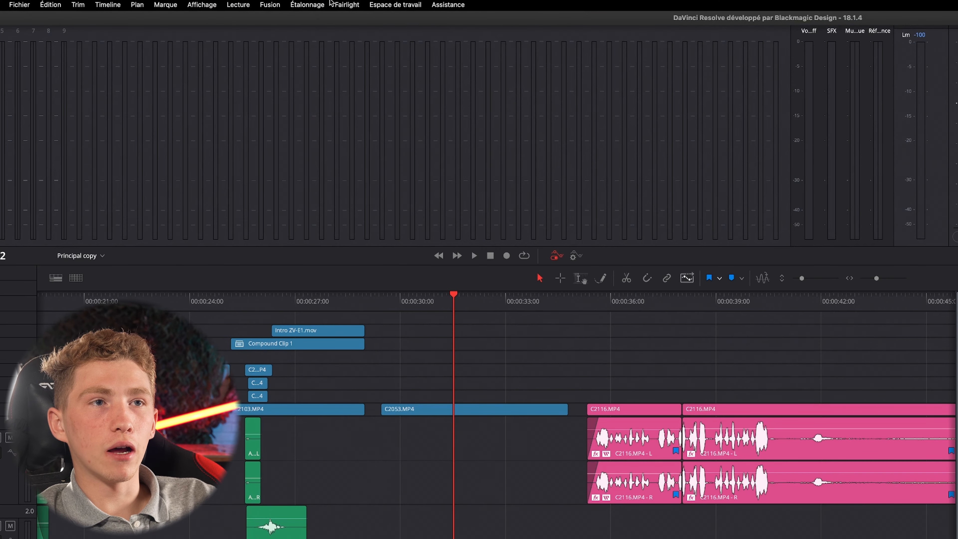
click(339, 4)
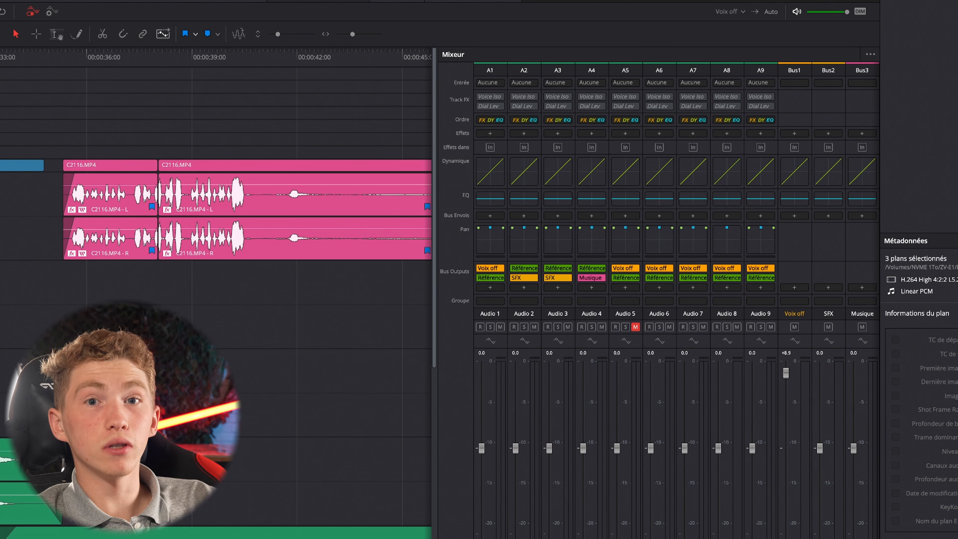
Set the monitored bus to Référence and play the timeline to check its level in the Control room and Loudness meters.
click(727, 12)
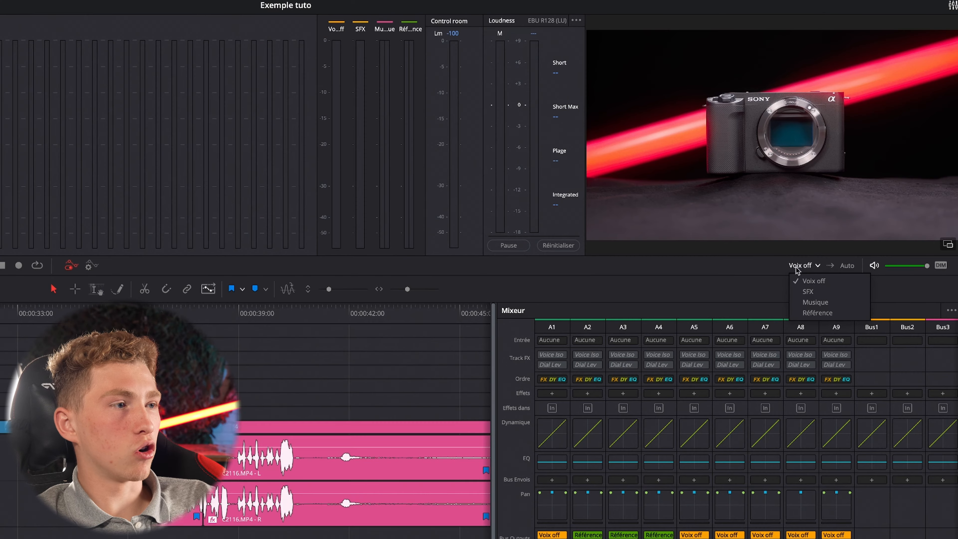
click(816, 313)
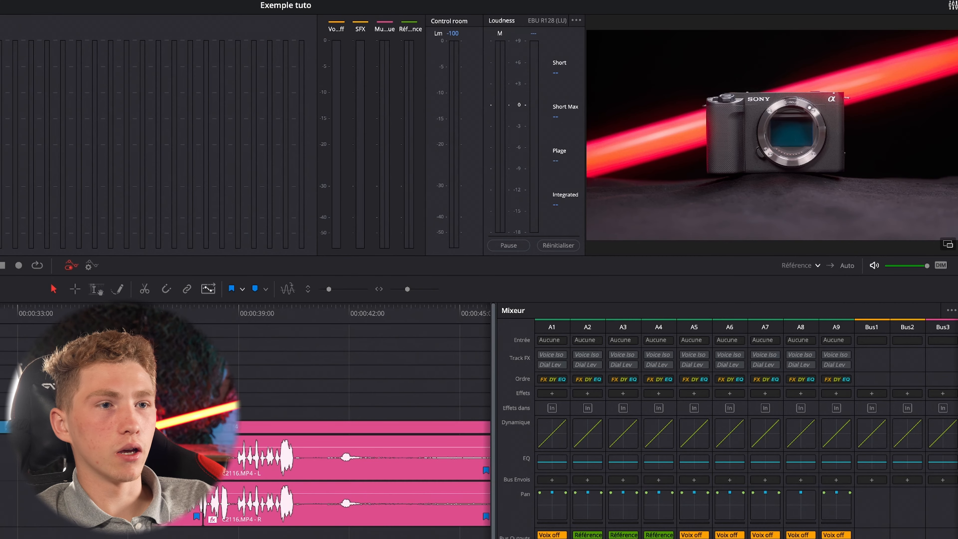
key(space)
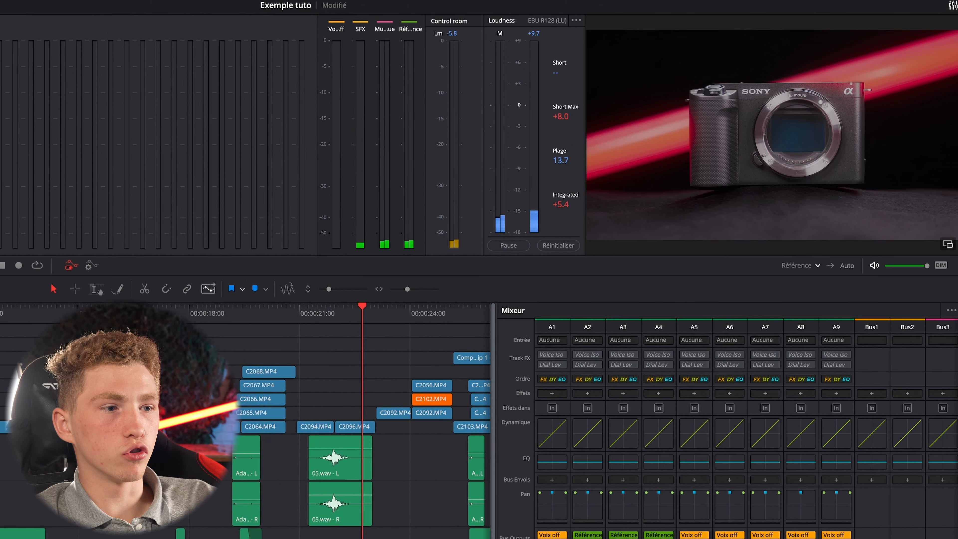
click(145, 313)
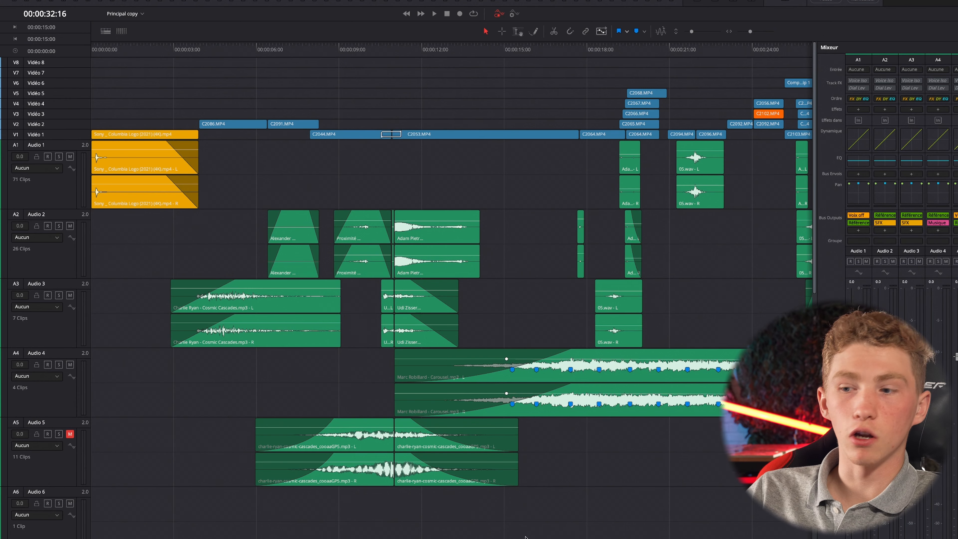
Move the sound-effect clip that starts at 00:00:11:00 on Audio 2 to 00:00:12:00.
drag(432, 269, 459, 269)
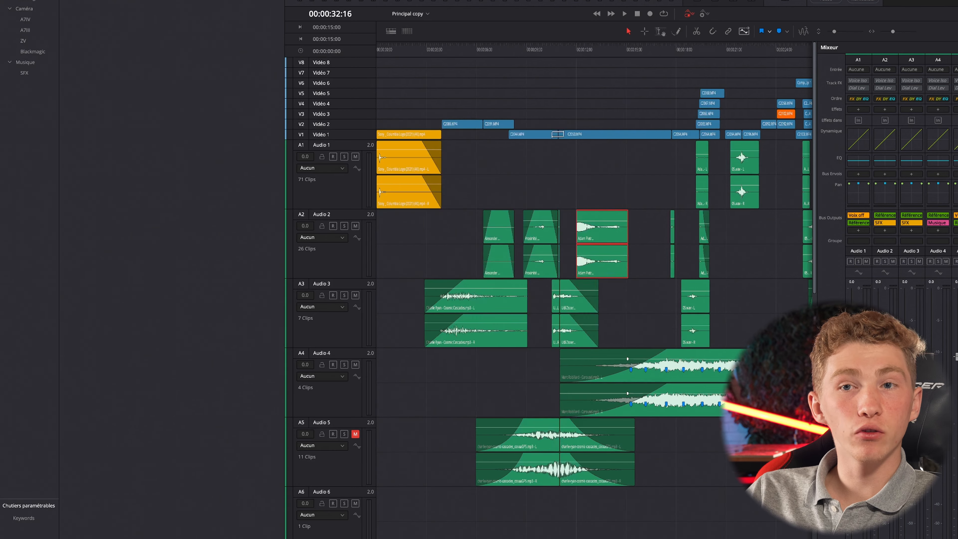
drag(175, 1, 130, 59)
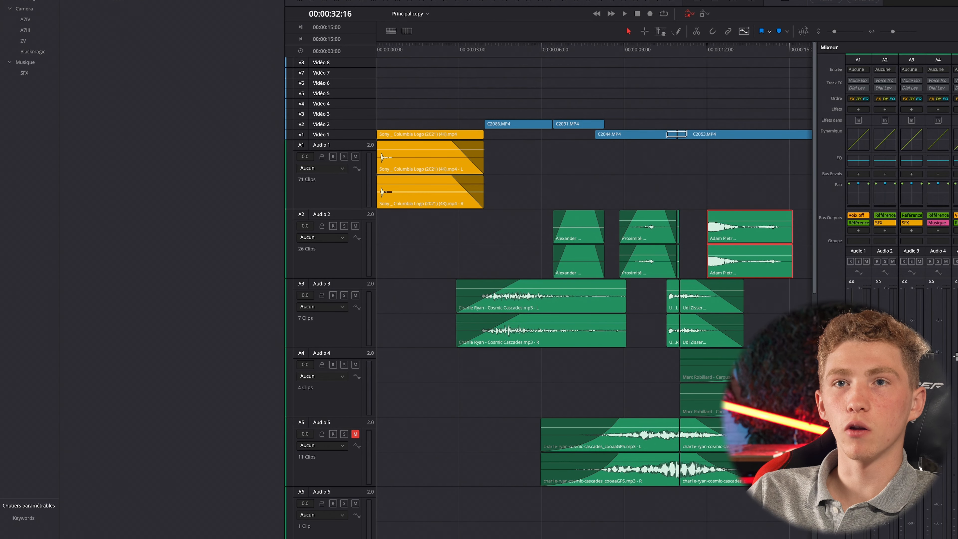
click(30, 1)
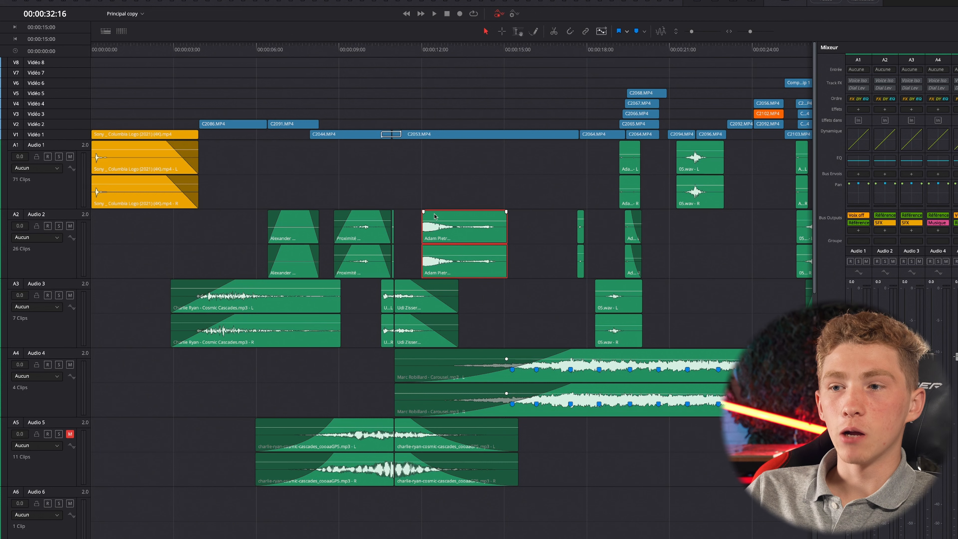
Set the playhead to 00:00:12:00 and cut the selected sound-effect clip from Audio 2.
click(423, 51)
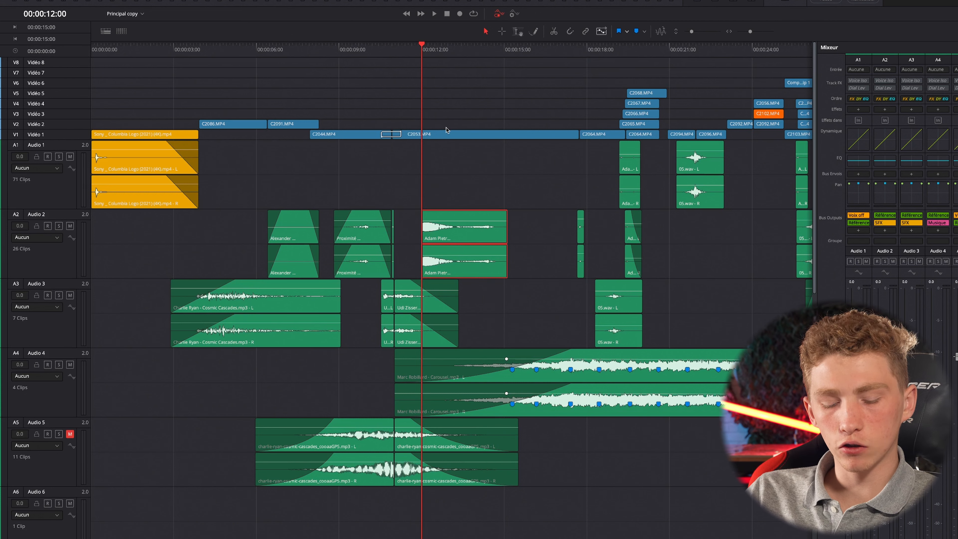
key(d)
key(d)
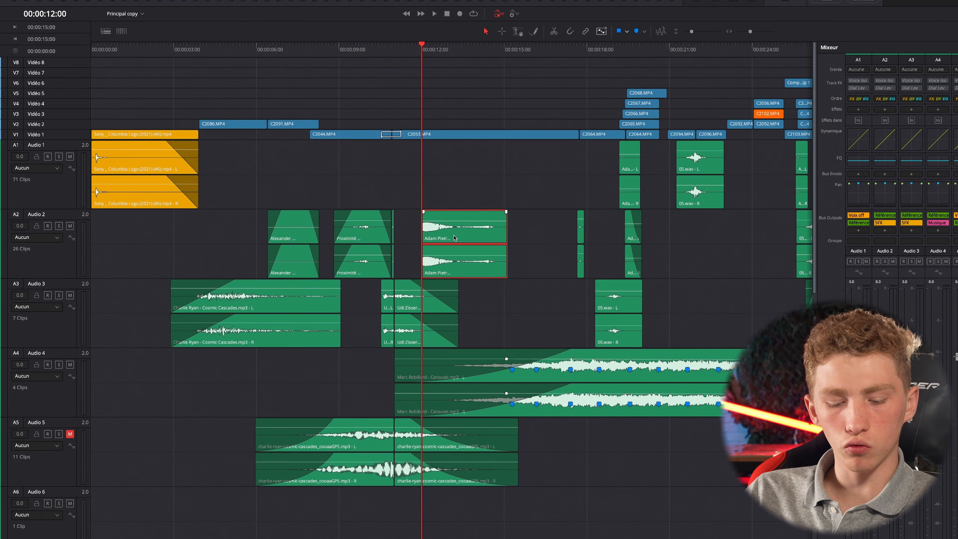
key(Delete)
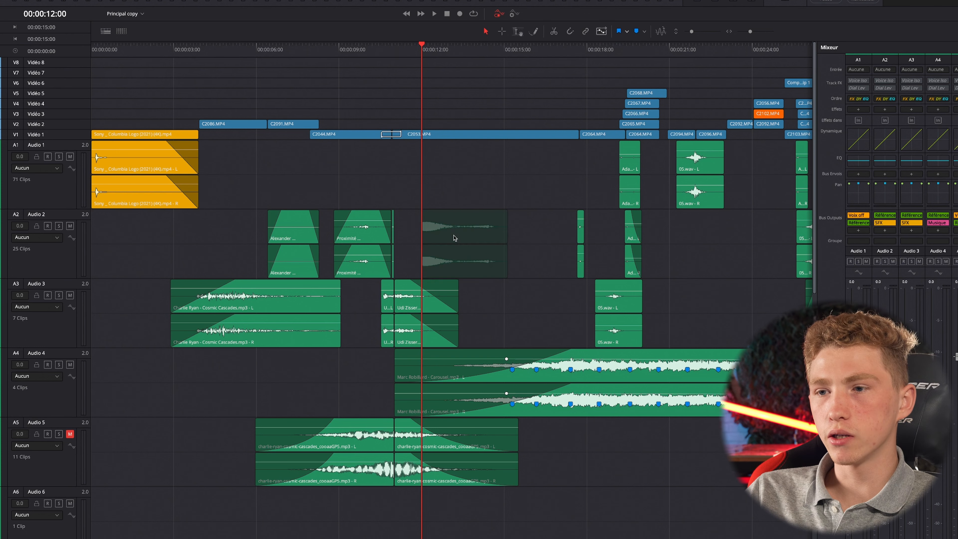
Preview the cut clip at 00:00:13:00 and 00:00:21:00, and paste it on Audio 2 at 00:00:29:00.
click(399, 50)
drag(399, 50, 443, 74)
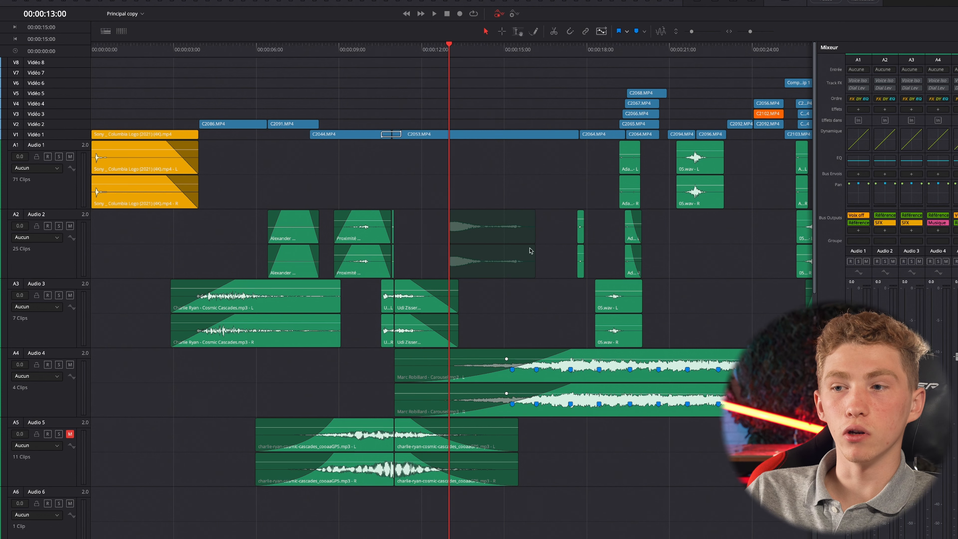
scroll(545, 56, right, 3)
drag(546, 56, 573, 54)
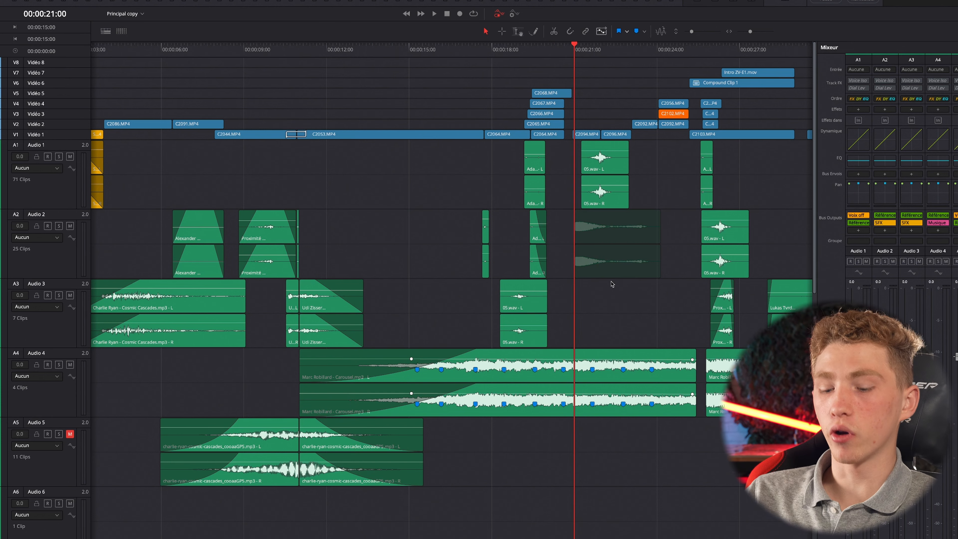
scroll(612, 284, right, 10)
click(477, 47)
click(472, 47)
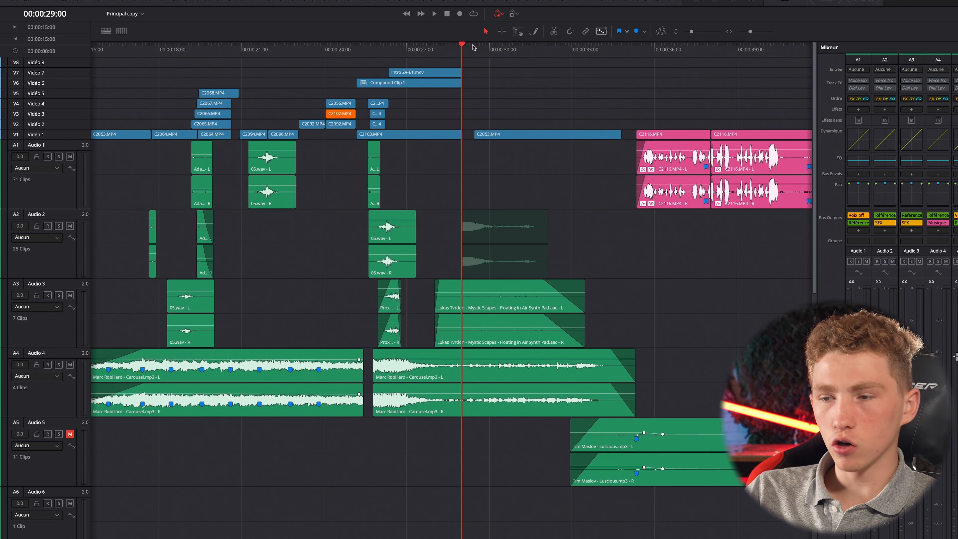
key(Return)
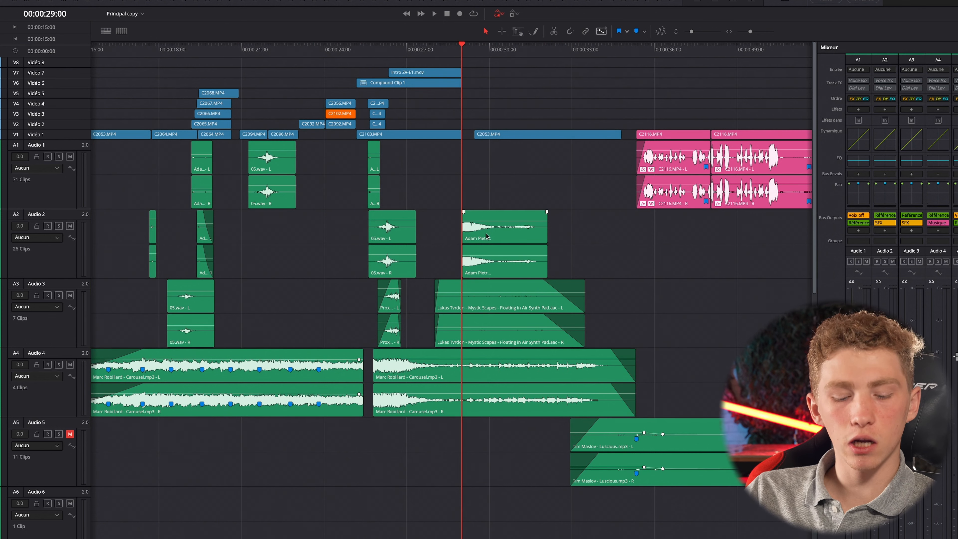
Duplicate the pasted clip to about 00:00:34:00 on Audio 2 and remove the duplicate.
drag(487, 236, 617, 238)
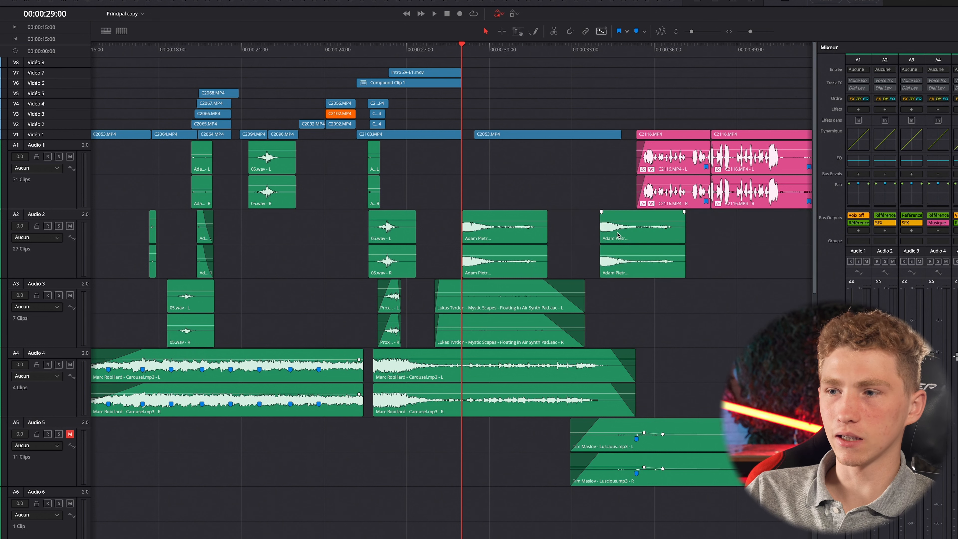
key(Delete)
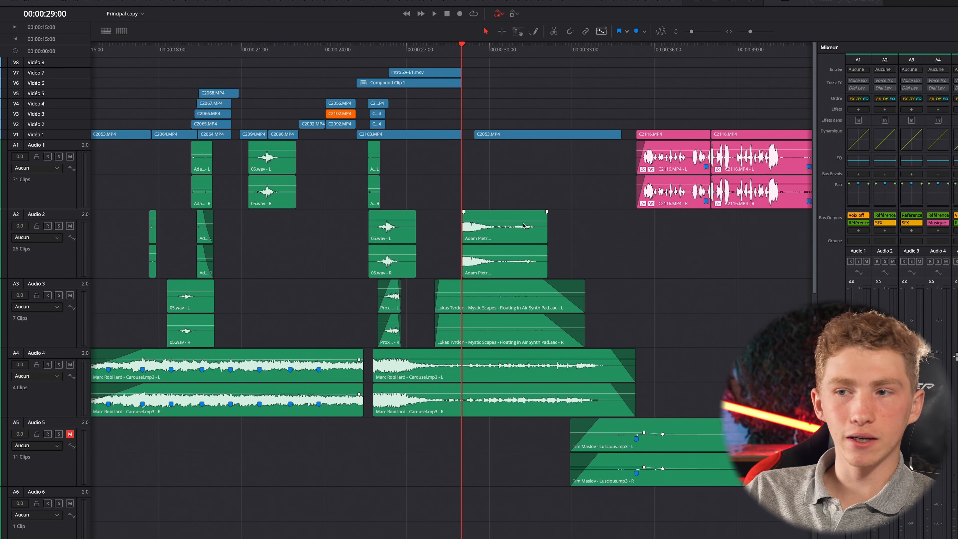
Copy the clip at 00:00:29:00 on Audio 2 and preview its paste position at 00:00:33:00.
click(504, 234)
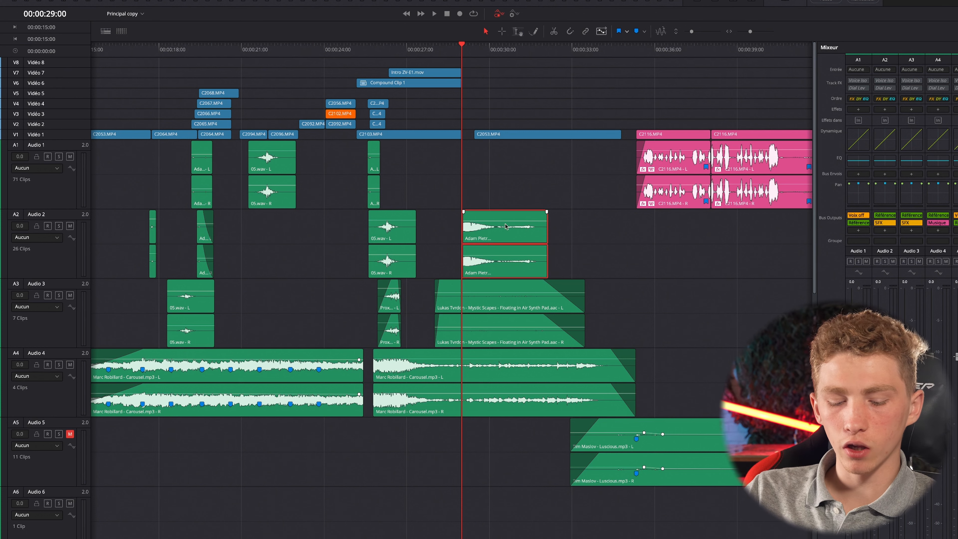
key(super+c)
click(574, 54)
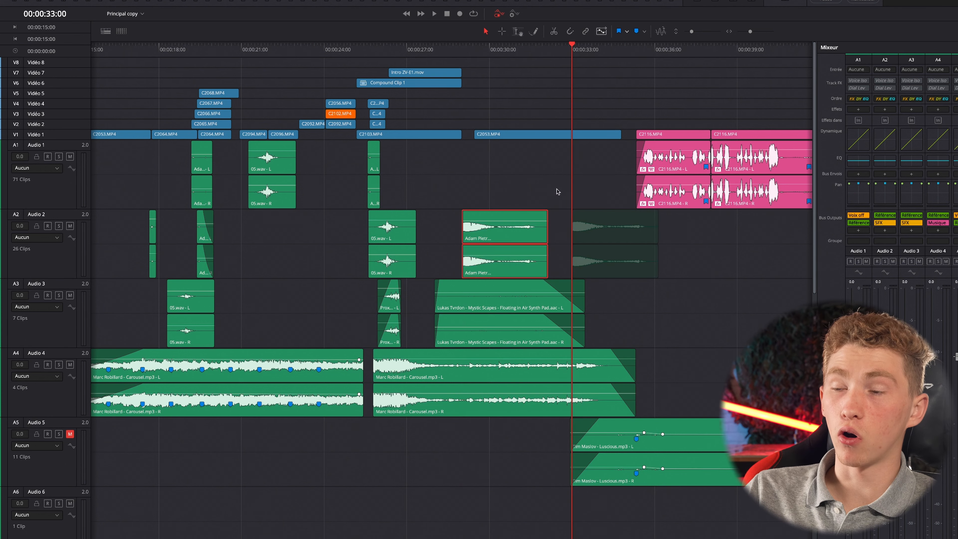
click(682, 259)
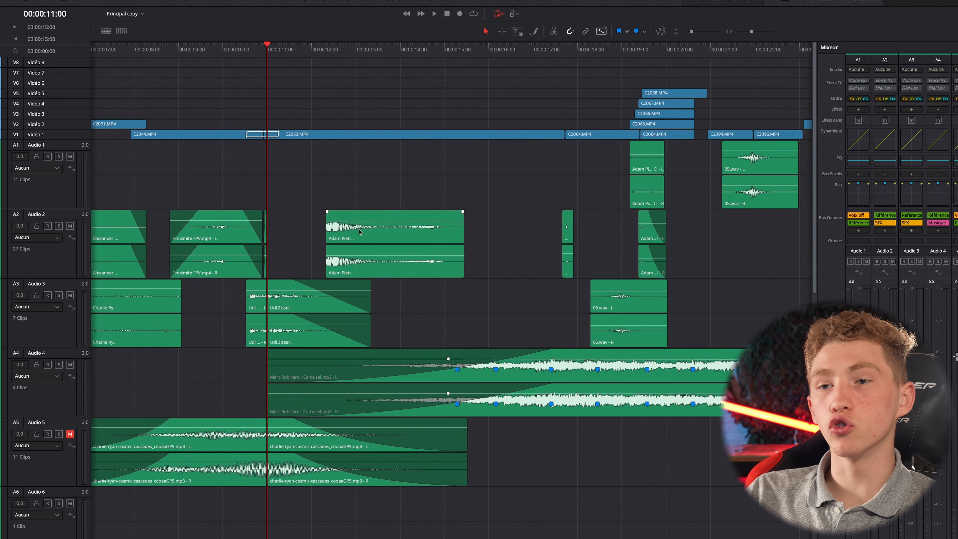
Reposition the sound-effect clip after the playhead on Audio 2 several times, ending with its start at 00:00:13:00.
drag(360, 233, 317, 224)
key(ctrl+z)
drag(375, 223, 335, 222)
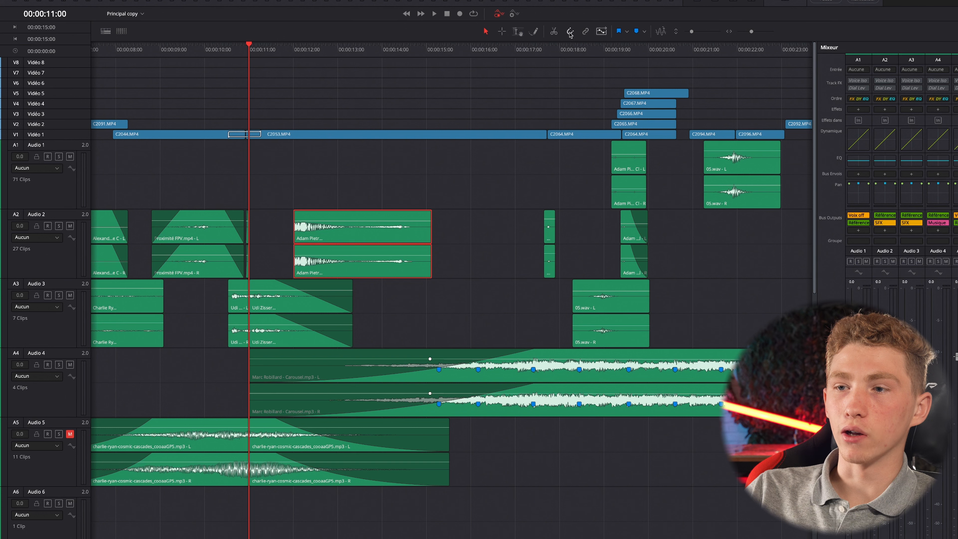
drag(354, 238, 400, 221)
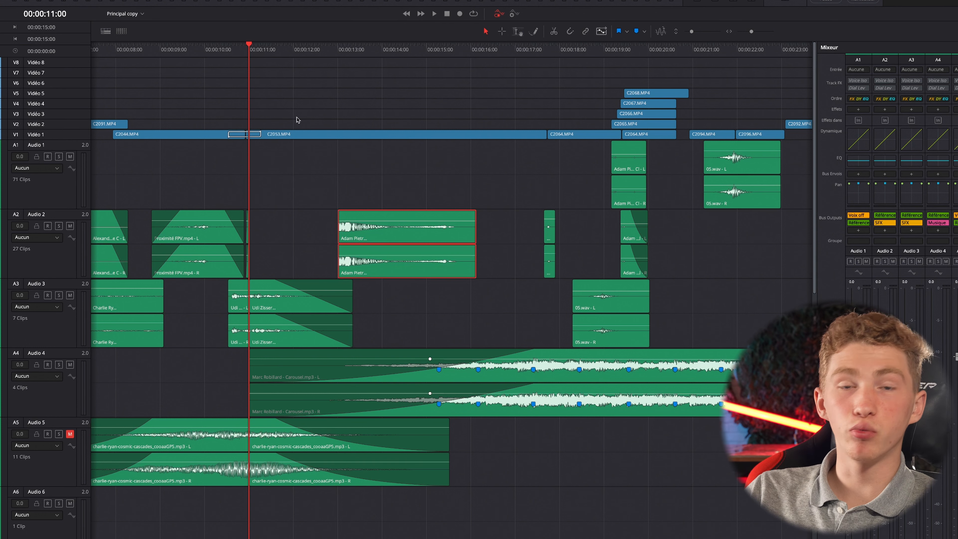
Check the edit grid's 1 second resolution and move the Audio 2 clip along the grid to start at 00:00:14:00.
click(121, 31)
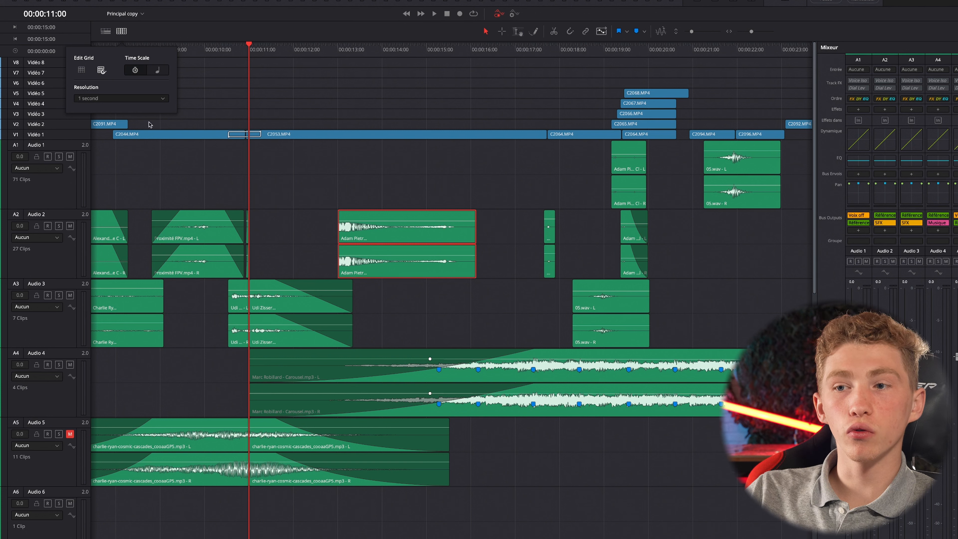
key(d)
mouse_move(418, 236)
mouse_down()
mouse_move(463, 236)
mouse_move(297, 233)
mouse_move(421, 237)
mouse_up()
key(d)
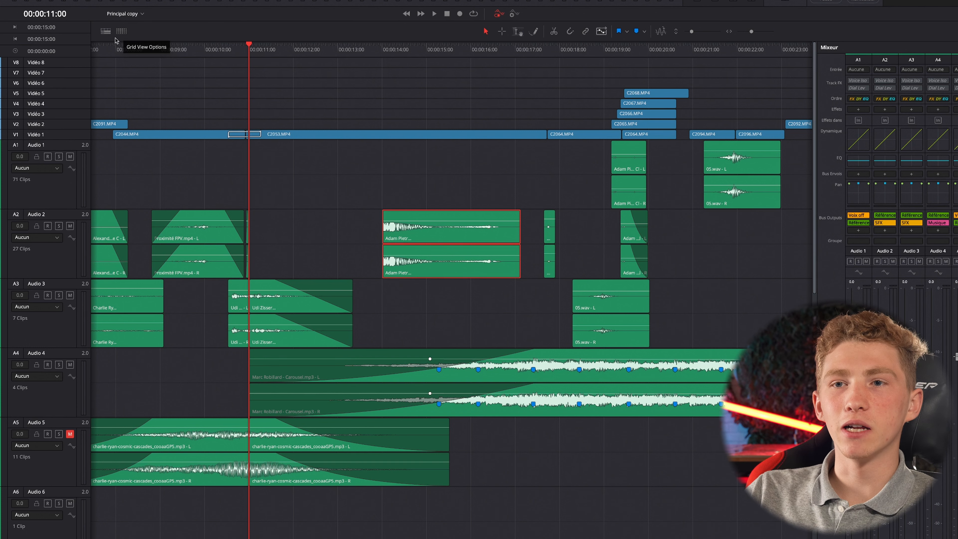
Choose another edit grid resolution and move the Audio 2 clip to start about 1.5 seconds after the playhead.
click(122, 33)
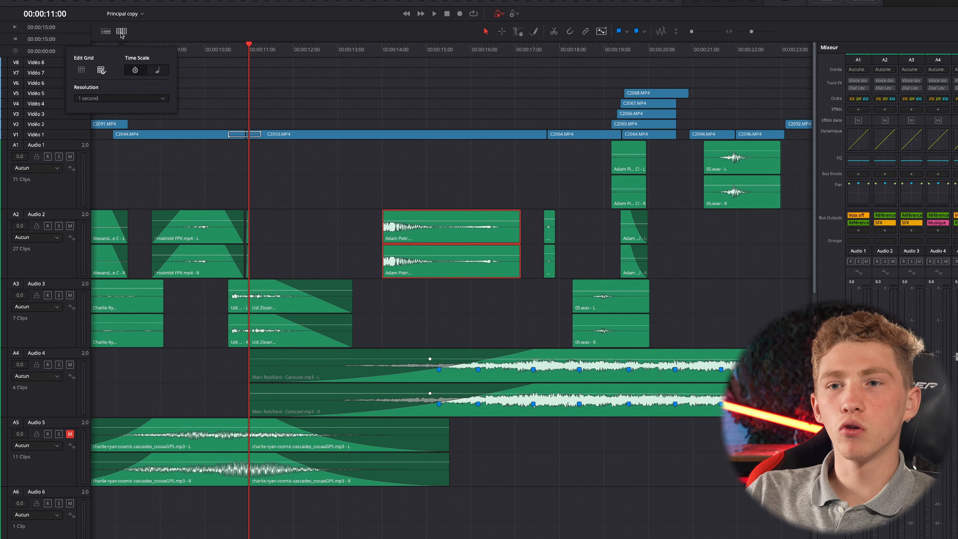
click(113, 98)
click(101, 118)
drag(422, 236, 284, 232)
scroll(342, 242, up, 5)
drag(284, 232, 234, 233)
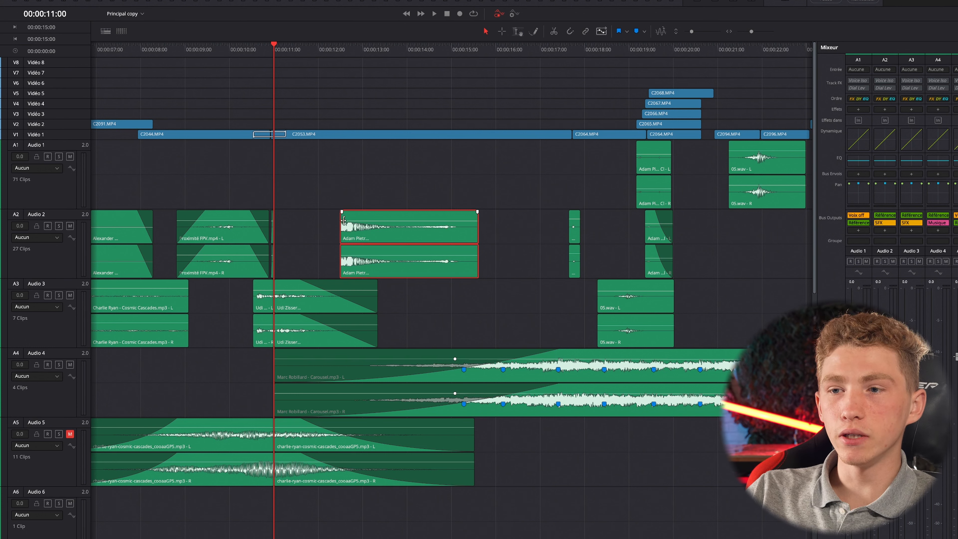
Add a fade-in about 1.6 seconds long to the selected Audio 2 clip and adjust its curve.
drag(343, 212, 383, 214)
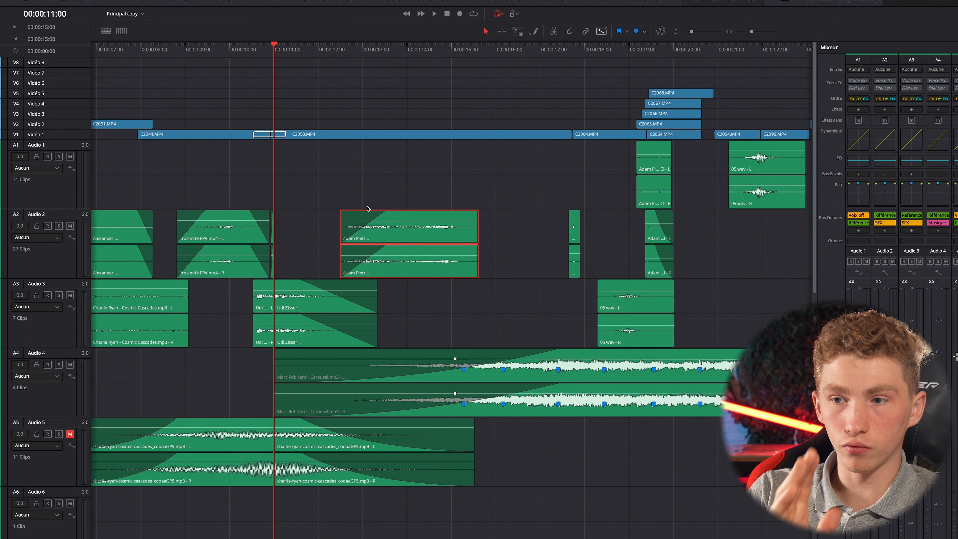
drag(385, 212, 413, 212)
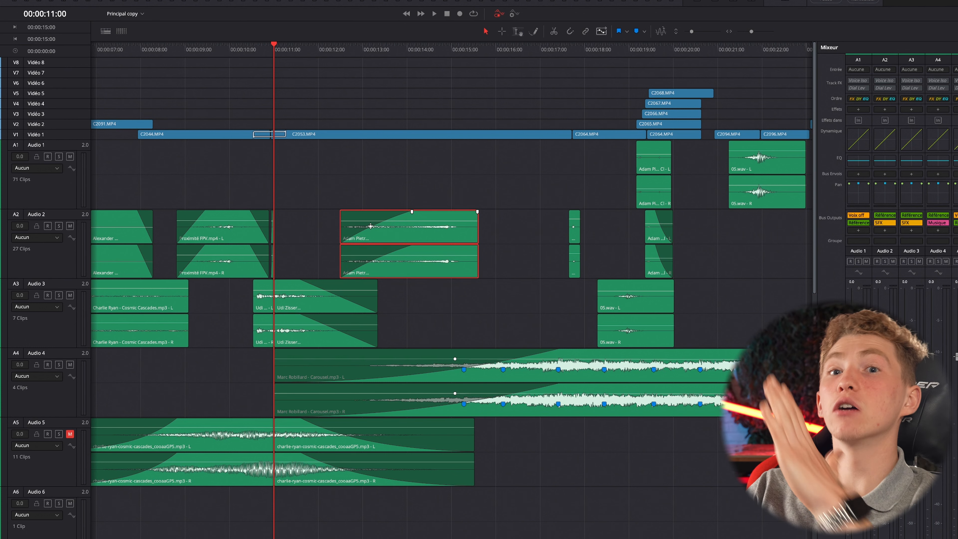
mouse_move(371, 226)
mouse_down()
mouse_move(400, 233)
mouse_move(377, 231)
mouse_up()
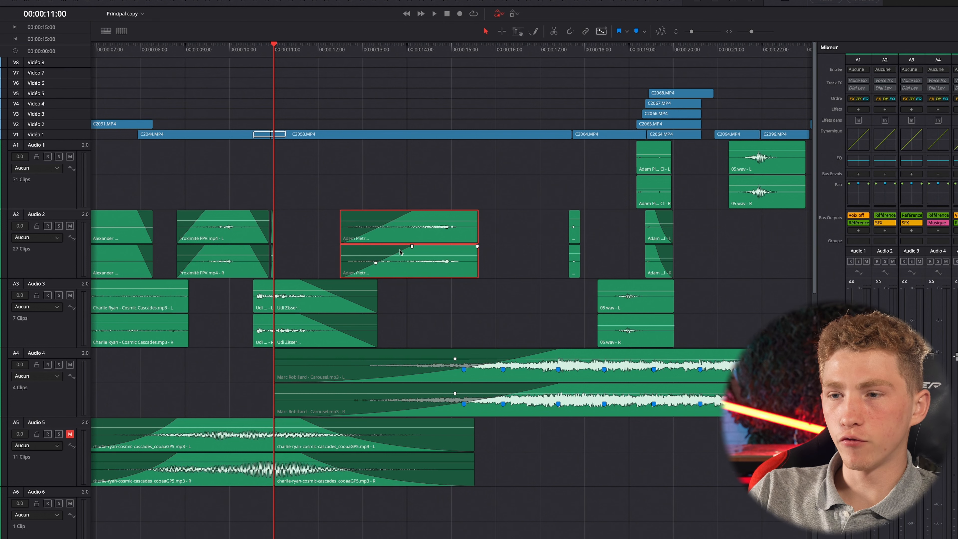
Trim the end of the Audio 2 clip to about 1.5 seconds long and set the playhead at its start, 00:00:12:09.
scroll(402, 252, up, 4)
mouse_move(376, 291)
mouse_down()
mouse_move(384, 298)
mouse_move(384, 279)
mouse_move(388, 289)
mouse_move(379, 292)
mouse_move(369, 281)
mouse_up()
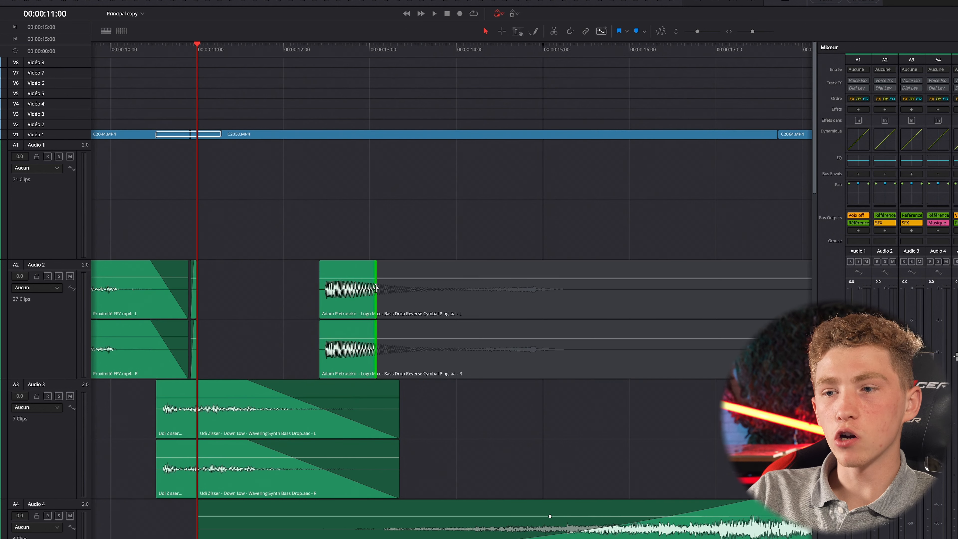
drag(379, 298, 557, 311)
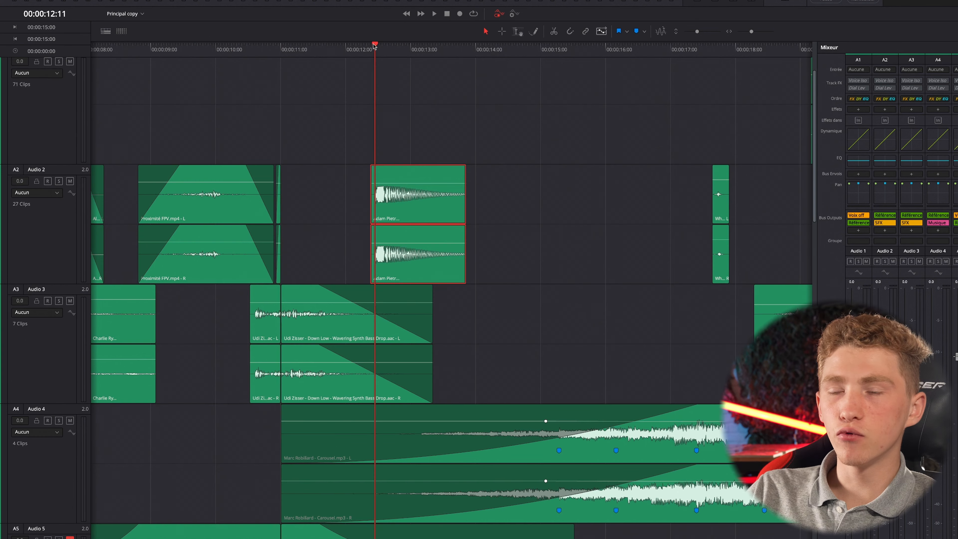
mouse_move(374, 45)
mouse_down()
mouse_move(385, 57)
mouse_move(422, 58)
mouse_move(371, 63)
mouse_up()
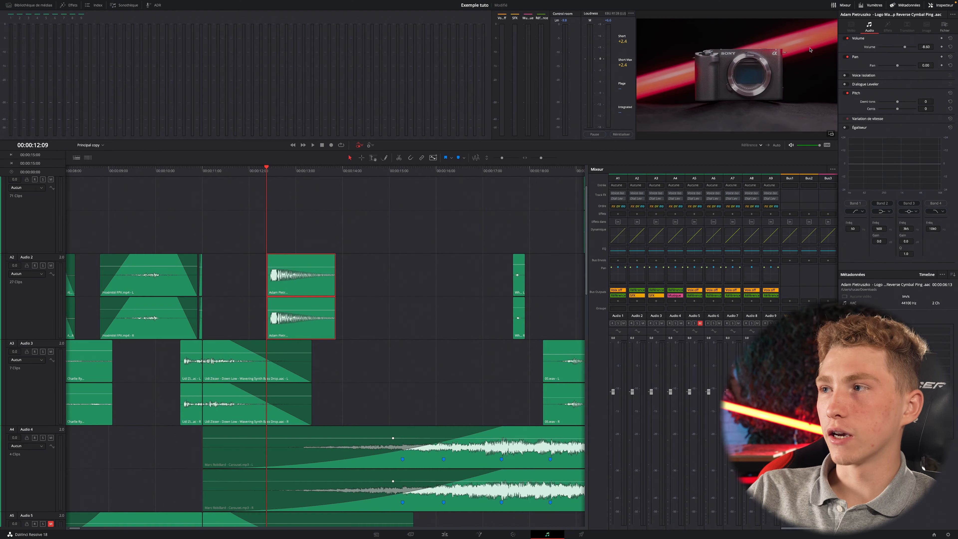
Lower the selected Audio 2 clip's volume and fine-tune it with the clip's volume line.
drag(905, 48, 891, 48)
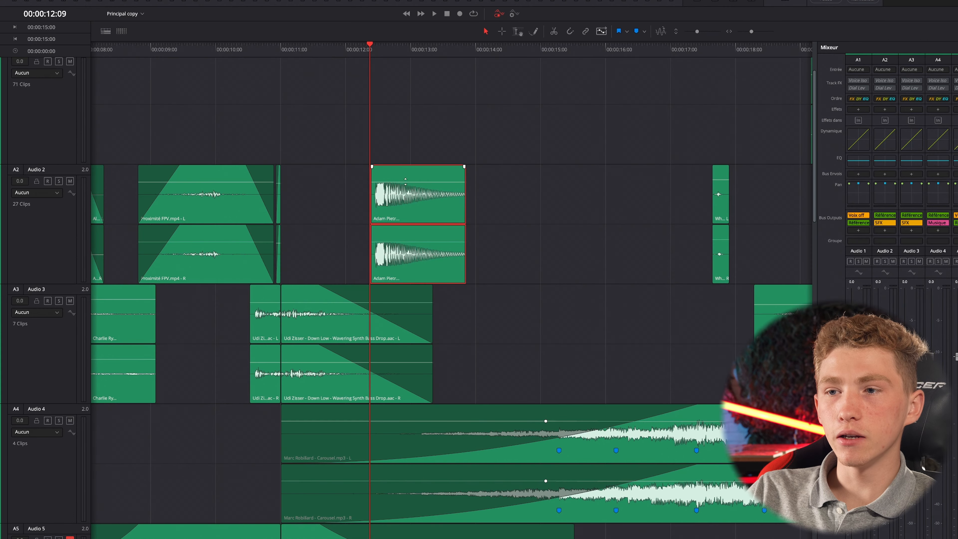
drag(435, 182, 434, 183)
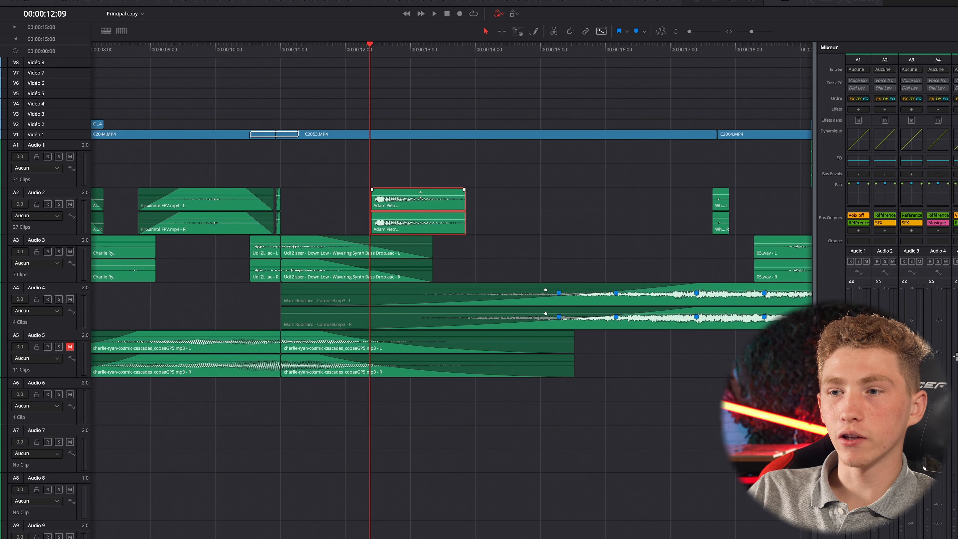
Adjust the Audio 2 clip's volume line slightly and play the clip back from 00:00:12:10.
drag(421, 193, 424, 194)
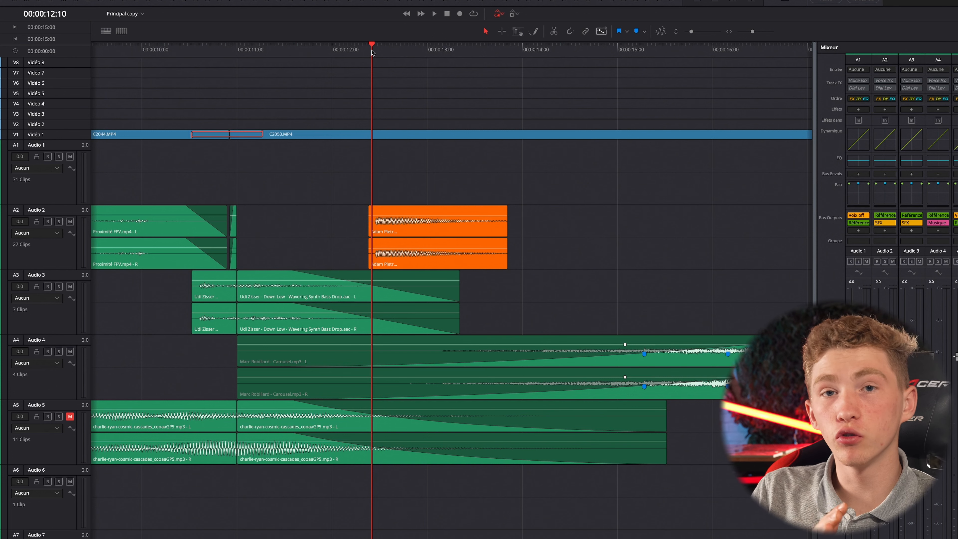
click(439, 222)
key(space)
key(space)
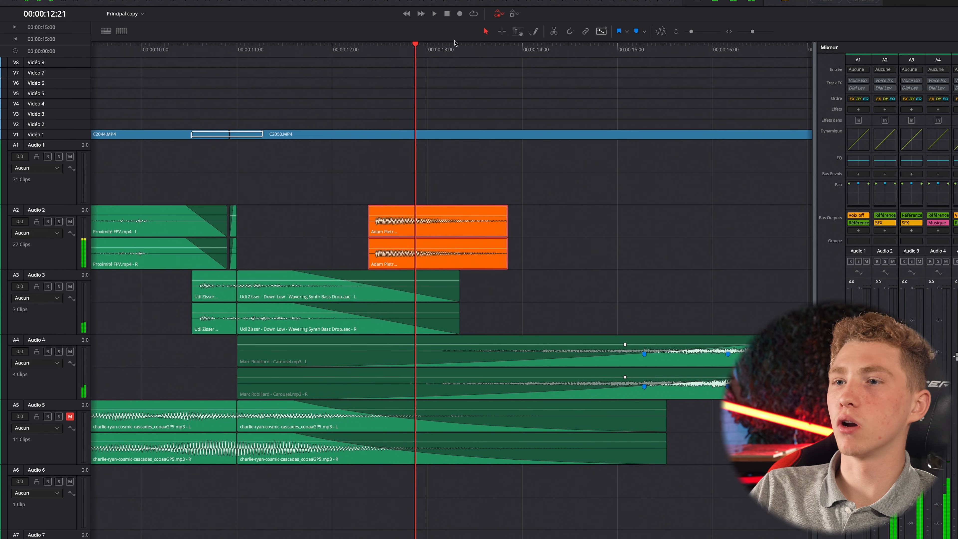
Set volume keyframes on the orange Audio 2 clip around 00:00:12:12 and 00:00:12:23 and lower the second one.
click(379, 49)
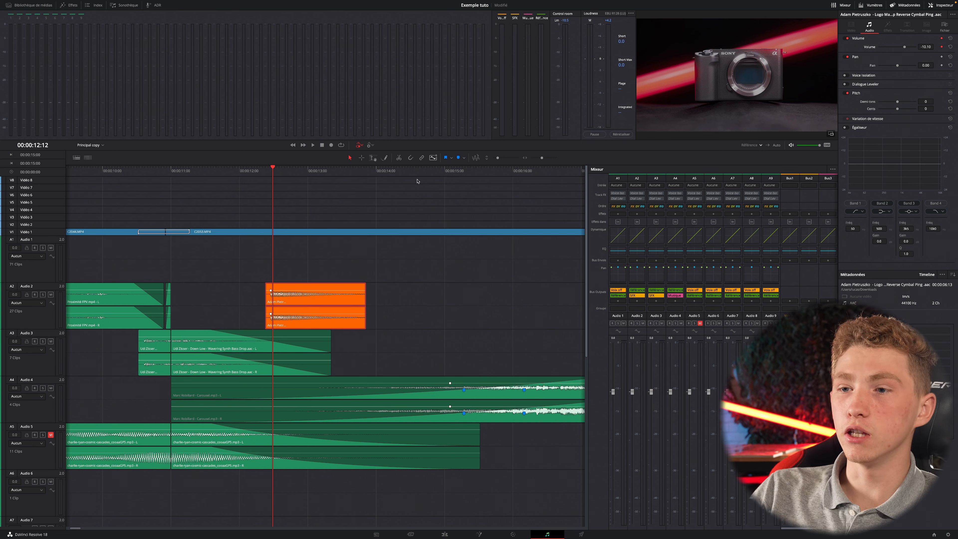
click(305, 170)
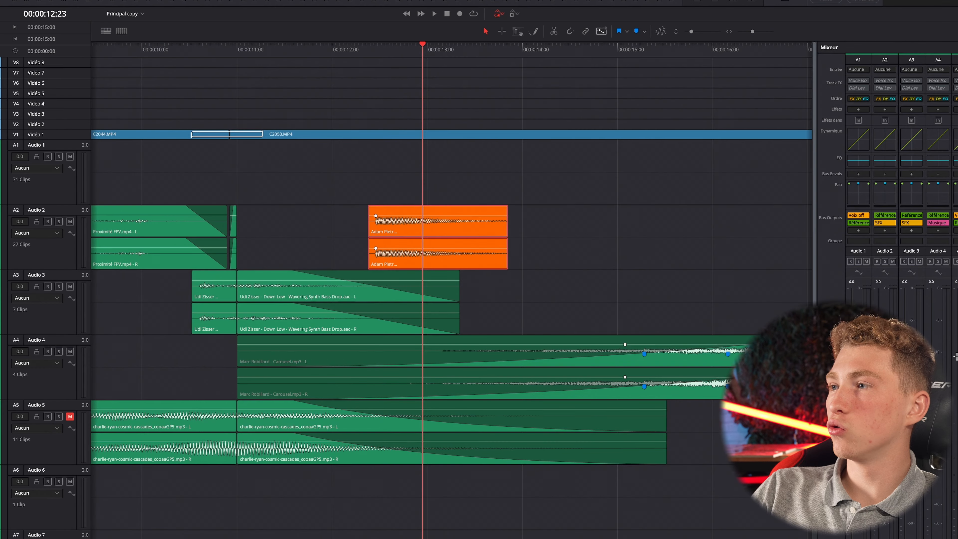
alt+click(418, 215)
drag(418, 216, 418, 220)
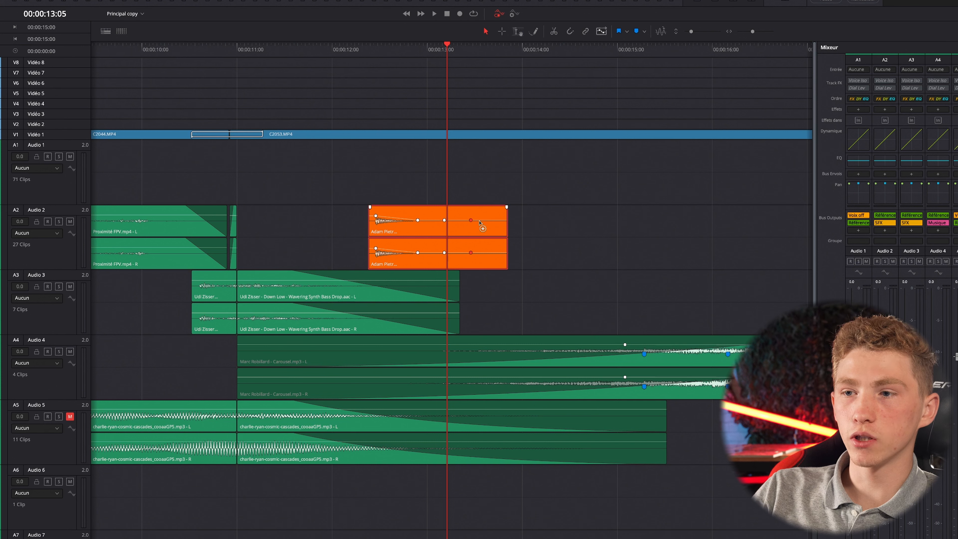
Reshape the Audio 2 clip's volume curve by moving its existing keyframes and adding one just after 00:00:13:05.
drag(474, 222, 418, 216)
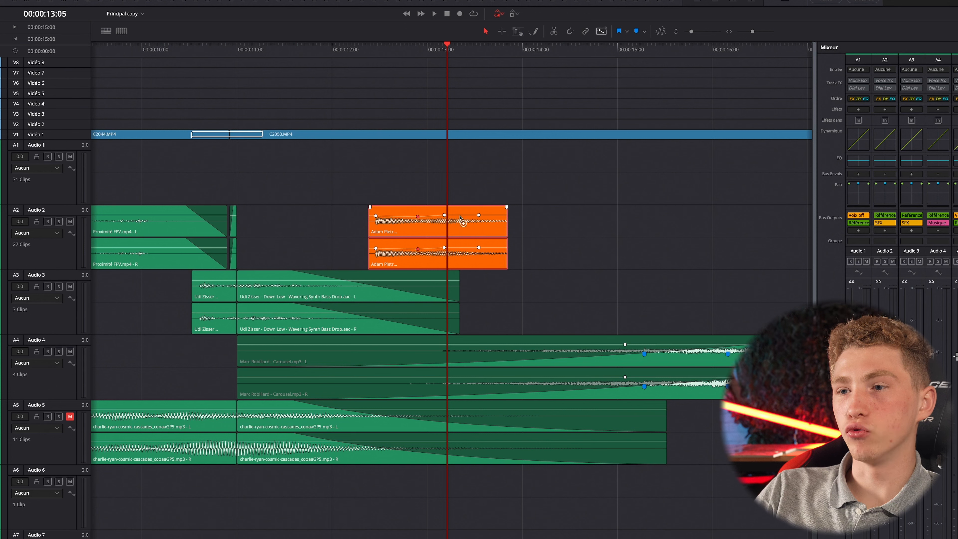
drag(460, 215, 460, 213)
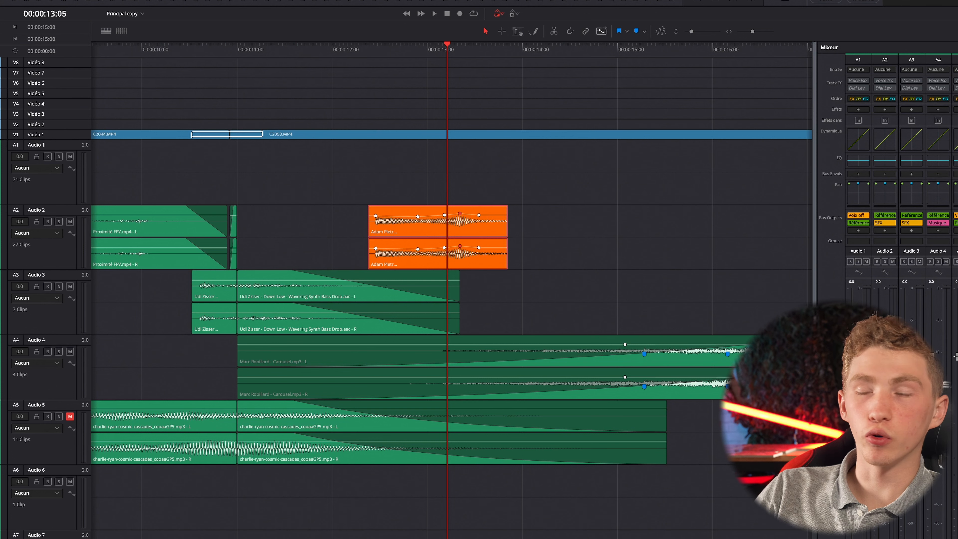
drag(459, 212, 458, 218)
scroll(460, 210, up, 2)
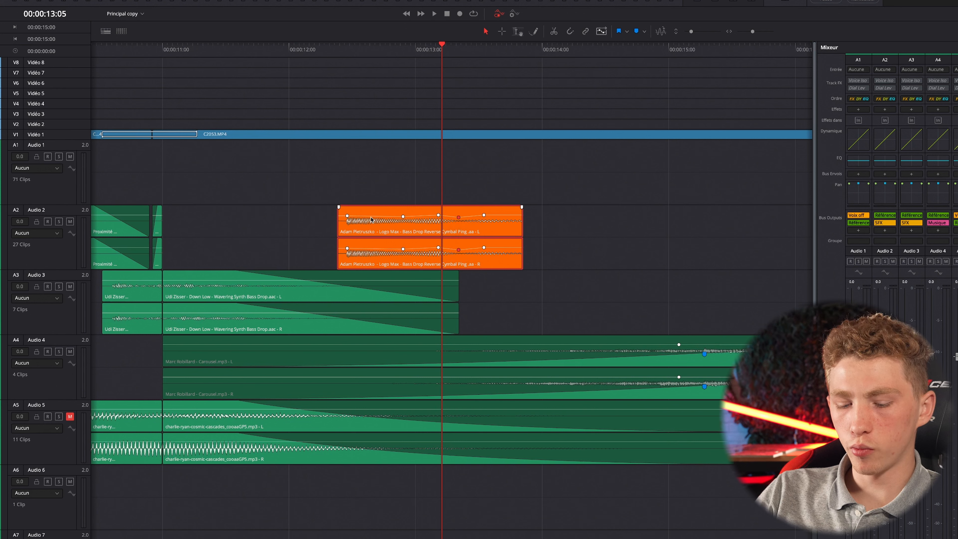
drag(402, 216, 367, 213)
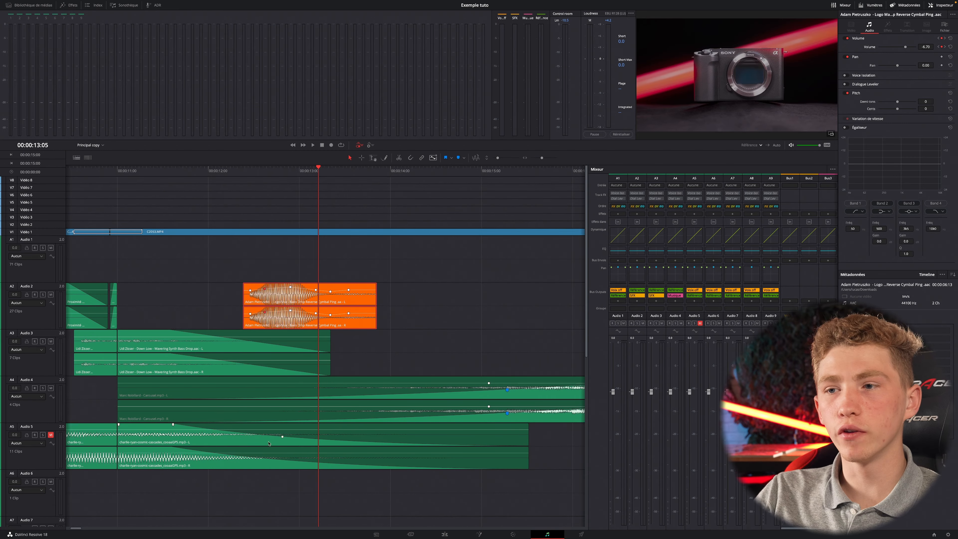
Delete the selected volume keyframe and reset the Audio 2 clip's volume.
key(Delete)
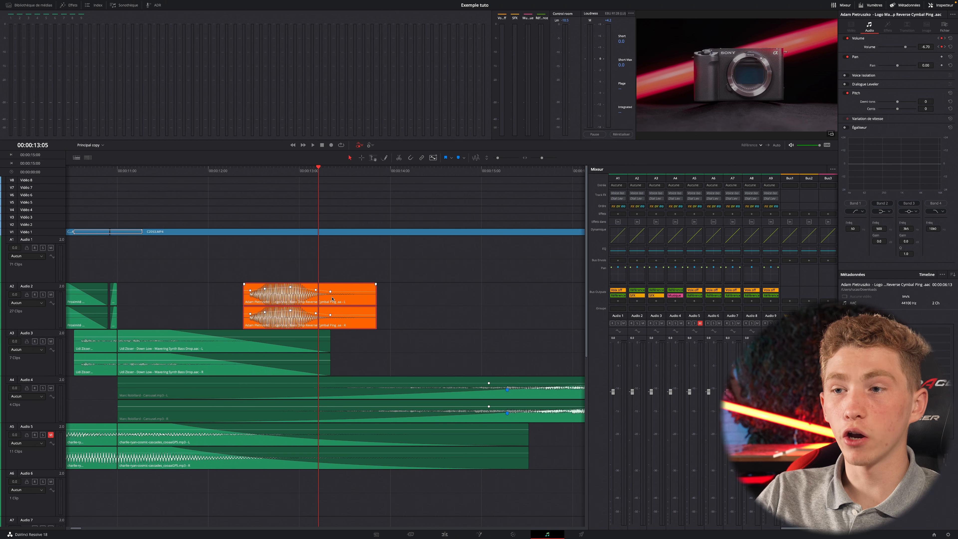
click(951, 47)
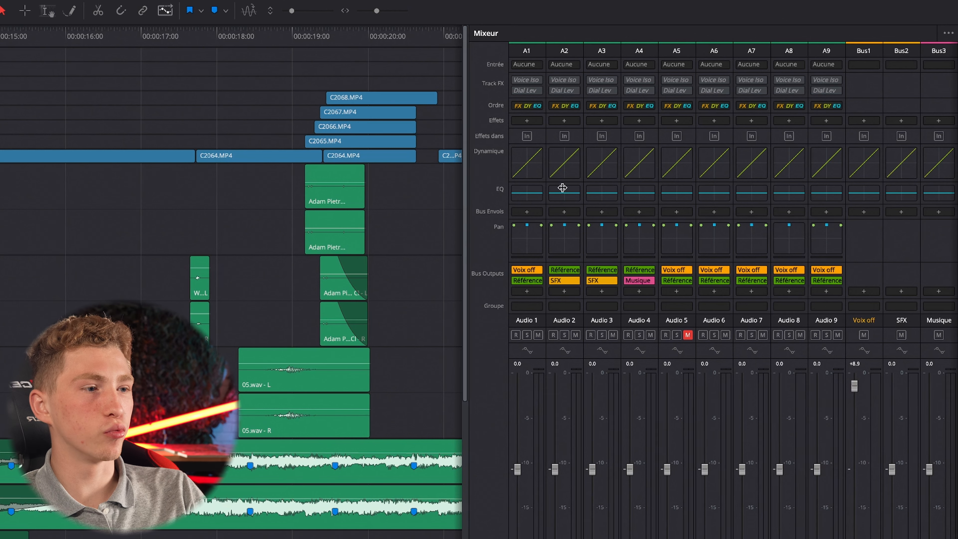
Narrow the mixer, widen it again until the Bus4 strip shows, and check its options.
drag(468, 189, 691, 192)
drag(696, 246, 431, 245)
click(948, 34)
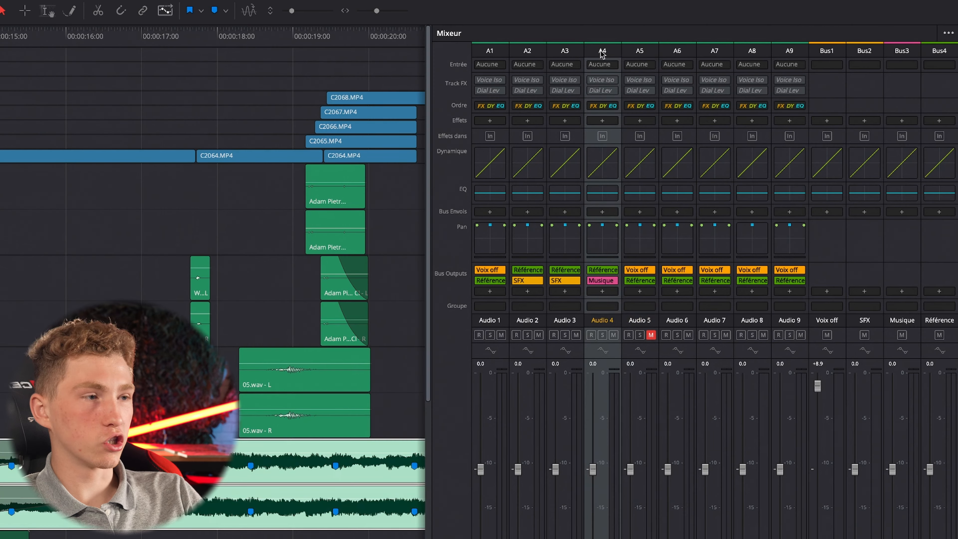
Select the Audio 1 to Audio 4 mixer strips in turn to match them with their timeline tracks, ending on Audio 4.
click(480, 52)
click(461, 53)
click(568, 51)
click(521, 53)
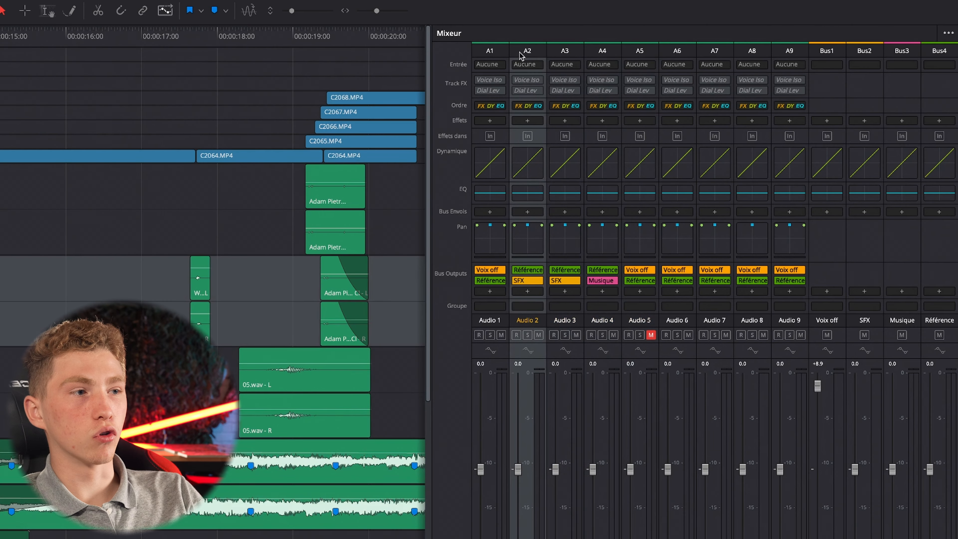
click(567, 53)
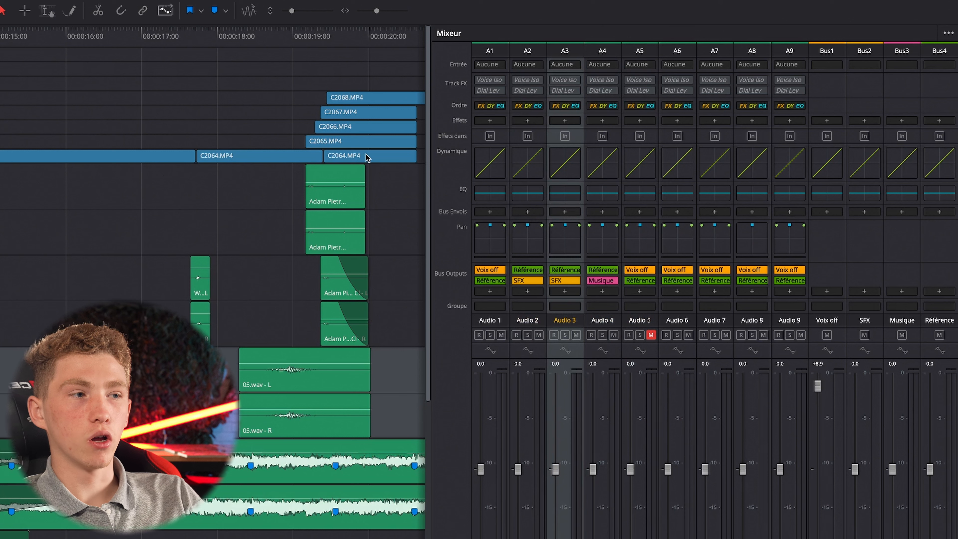
click(602, 51)
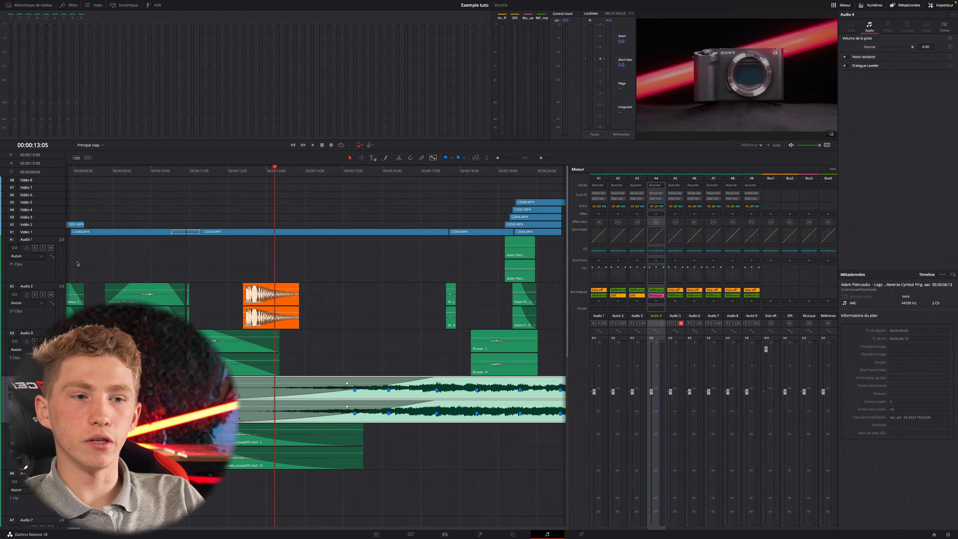
Select the A6 track and assign the Microphone MacBook Pro source to its Voix off-L and Voix off-R inputs.
scroll(317, 339, down, 4)
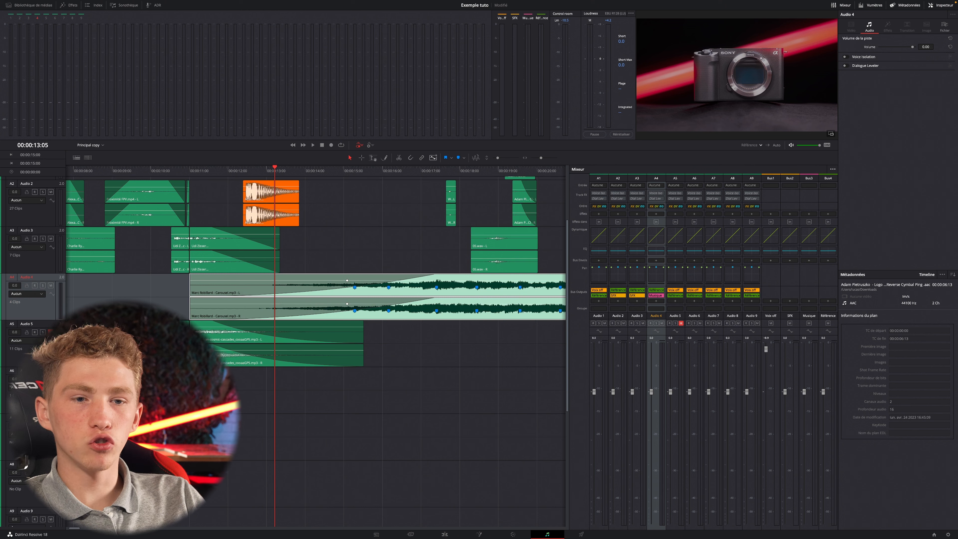
click(332, 389)
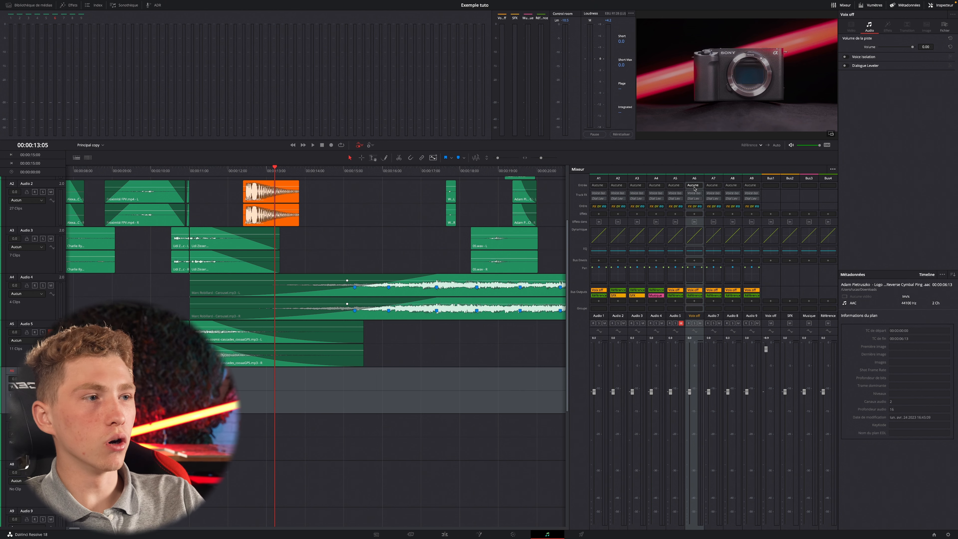
click(693, 185)
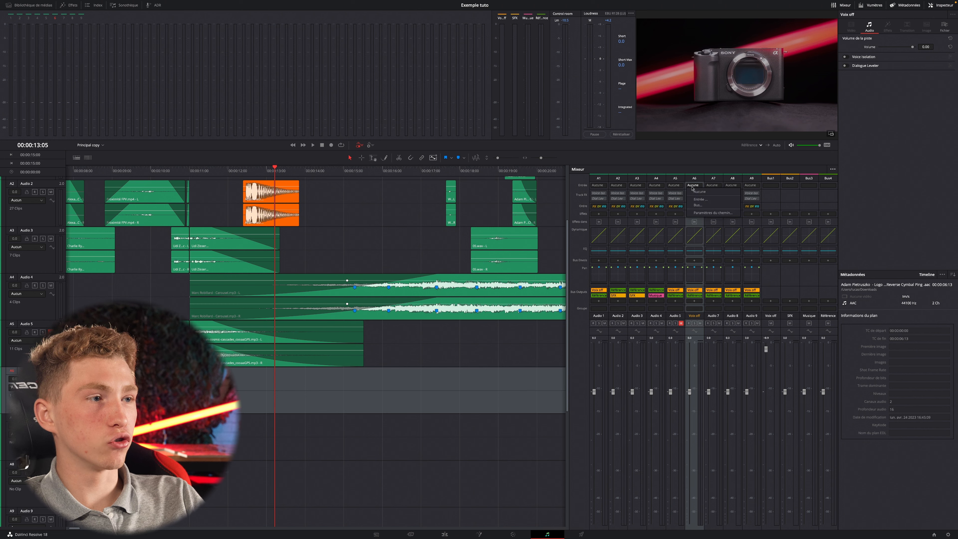
click(701, 199)
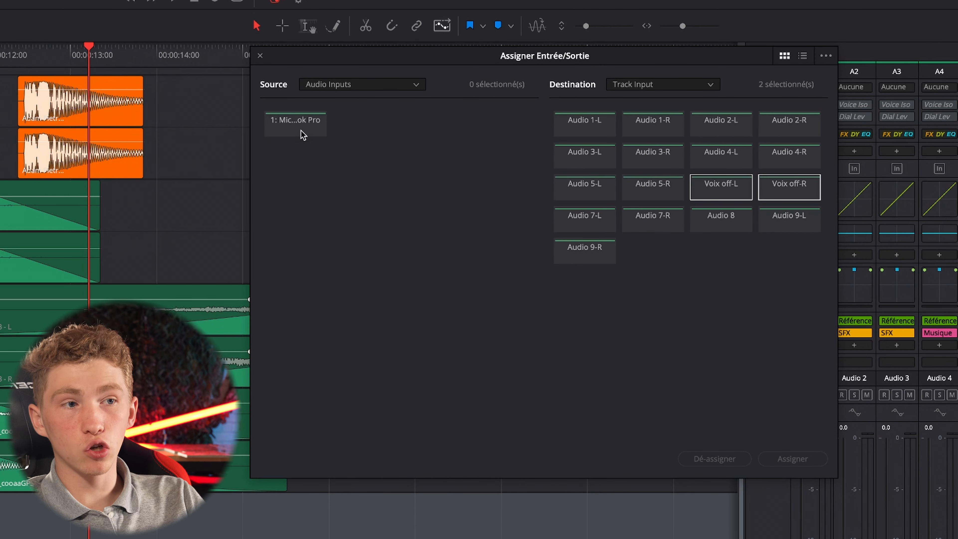
click(297, 129)
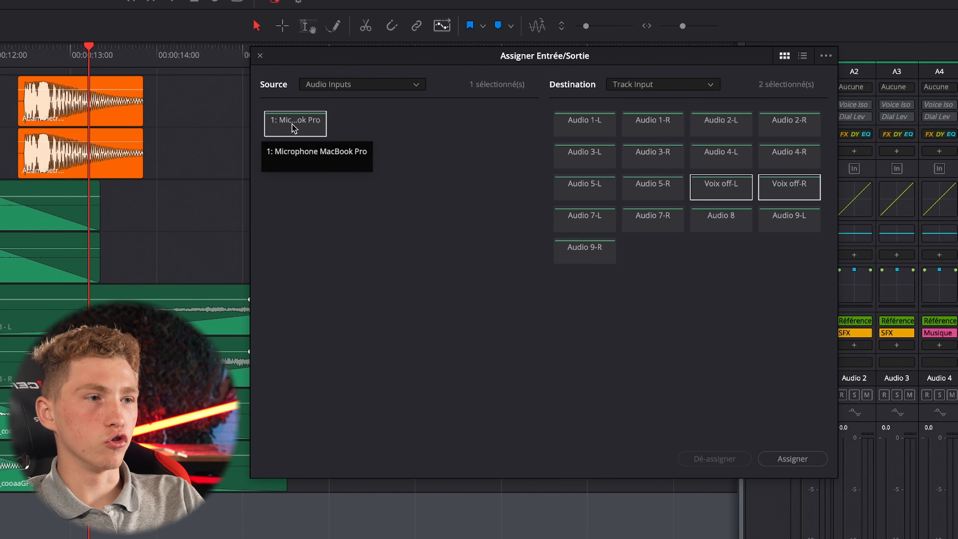
click(774, 459)
click(261, 55)
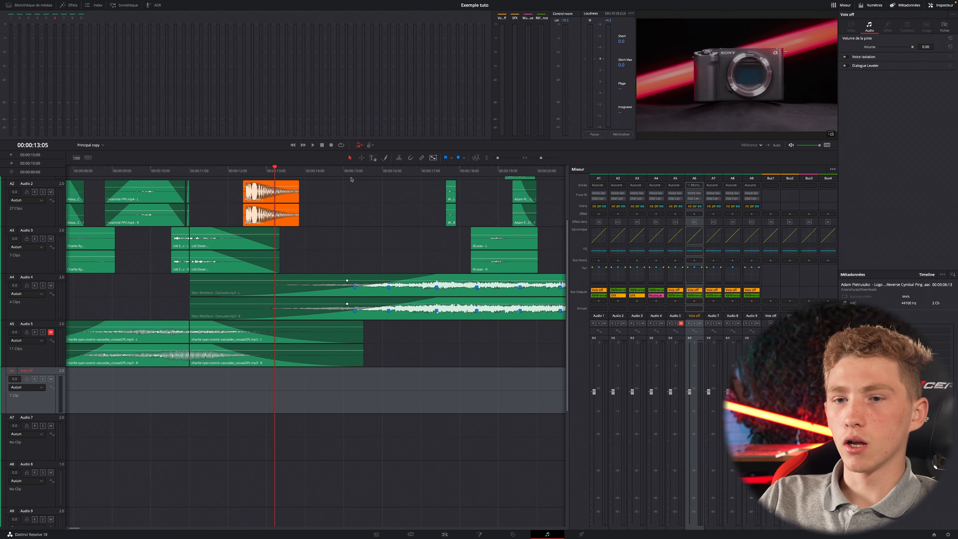
Arm the Voix off track for recording and record a voice-over from 00:00:13:05 to about 00:00:20:01.
scroll(83, 391, down, 1)
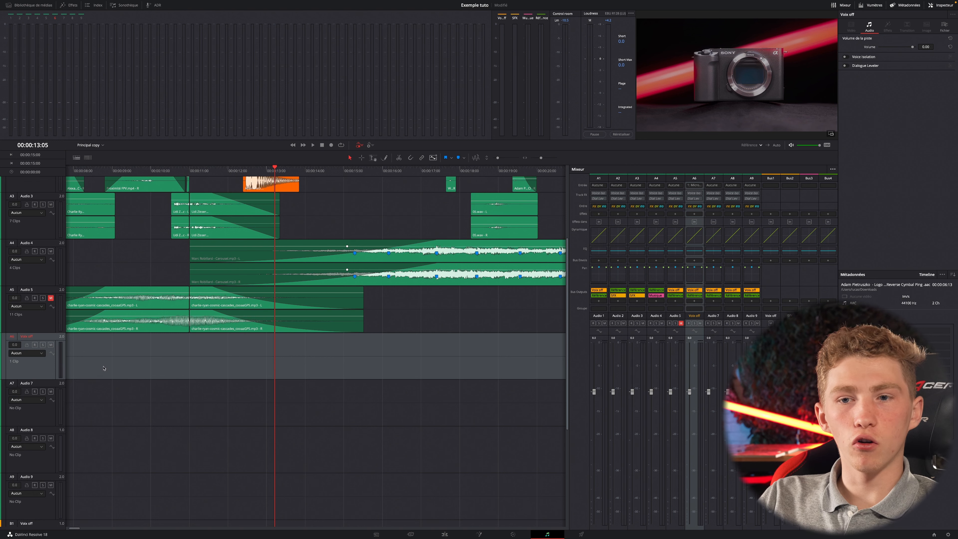
click(35, 345)
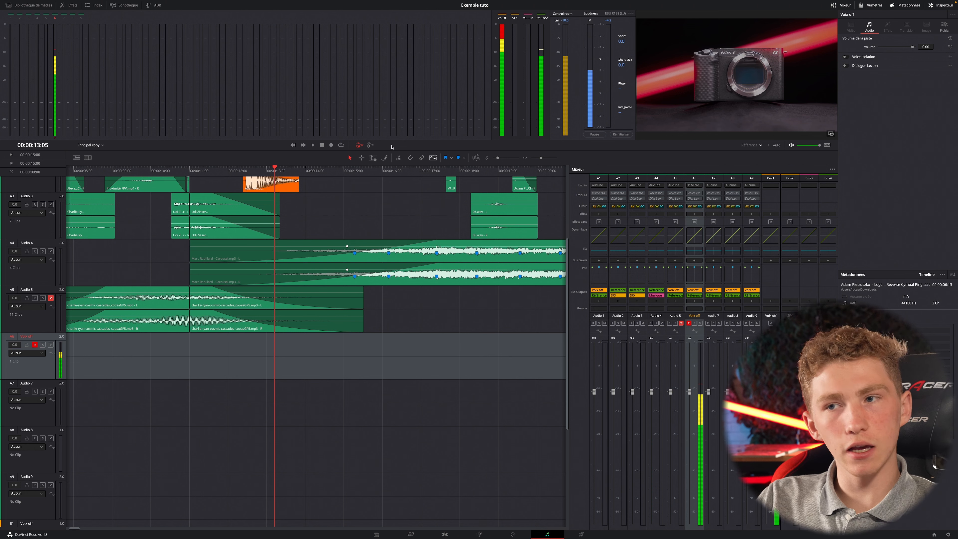
click(331, 145)
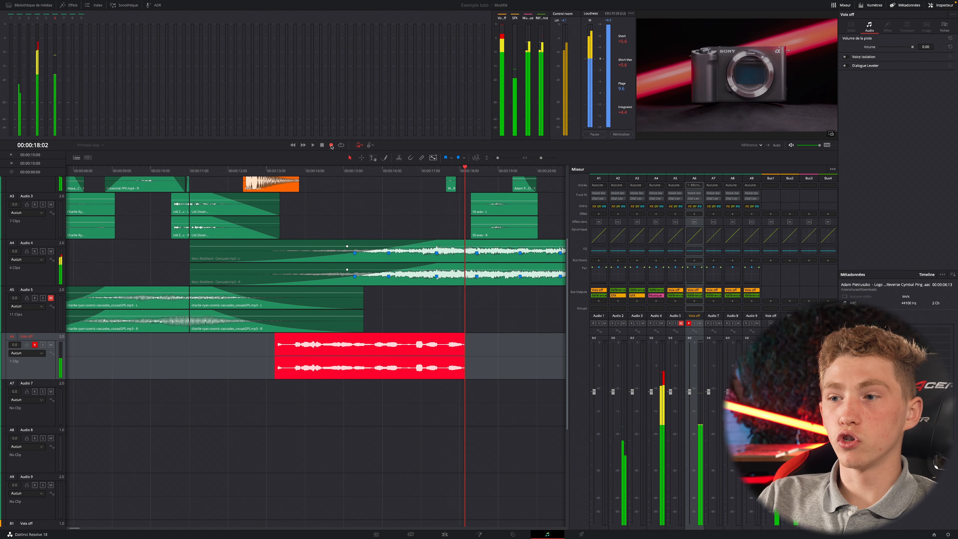
click(332, 145)
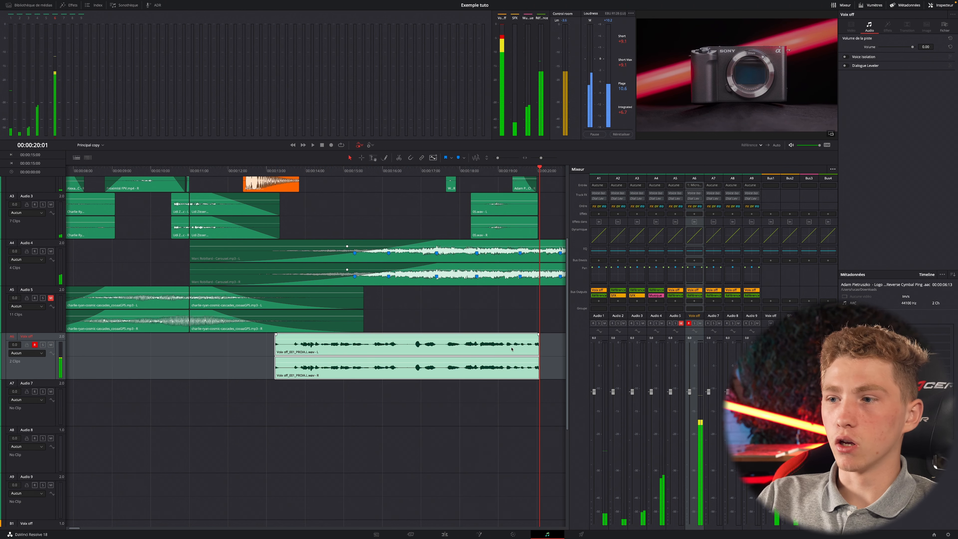
Try trimming the end of the recorded Voix off clip and undo the trim.
drag(539, 349, 366, 341)
key(super+z)
Split the recorded Voix off clip shortly after 00:00:17:00 and at 00:00:18:00, and delete the section between the cuts.
scroll(317, 335, right, 4)
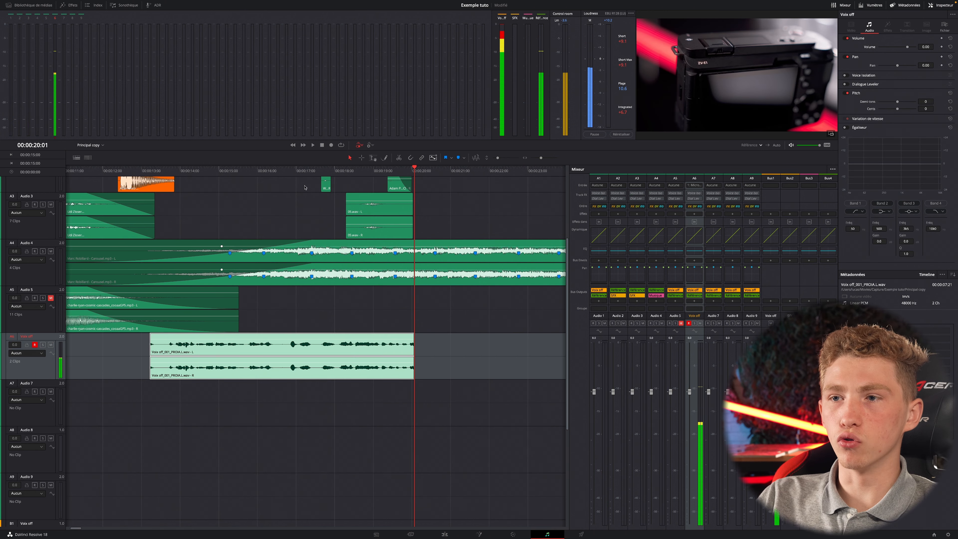
click(304, 188)
key(space)
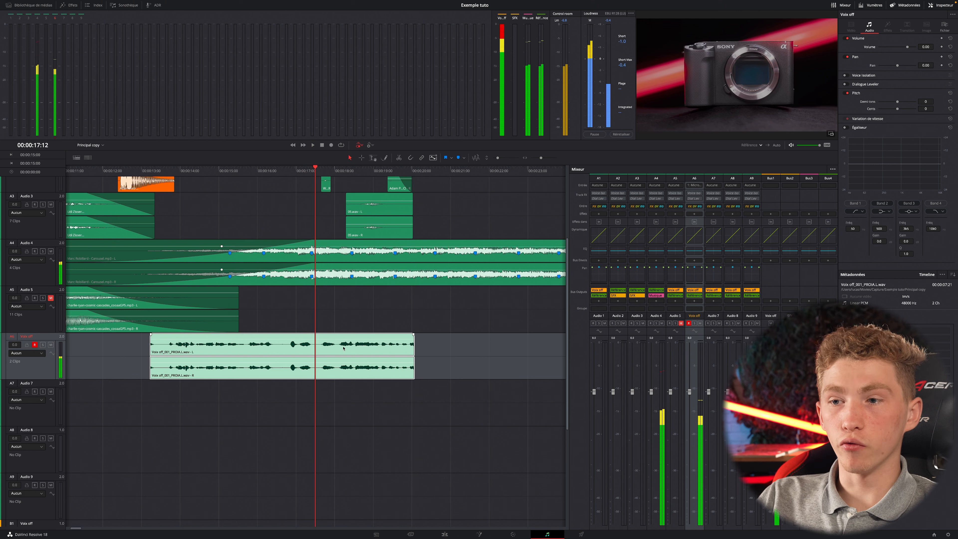
key(ctrl+b)
key(space)
key(super+b)
drag(352, 350, 335, 349)
key(BackSpace)
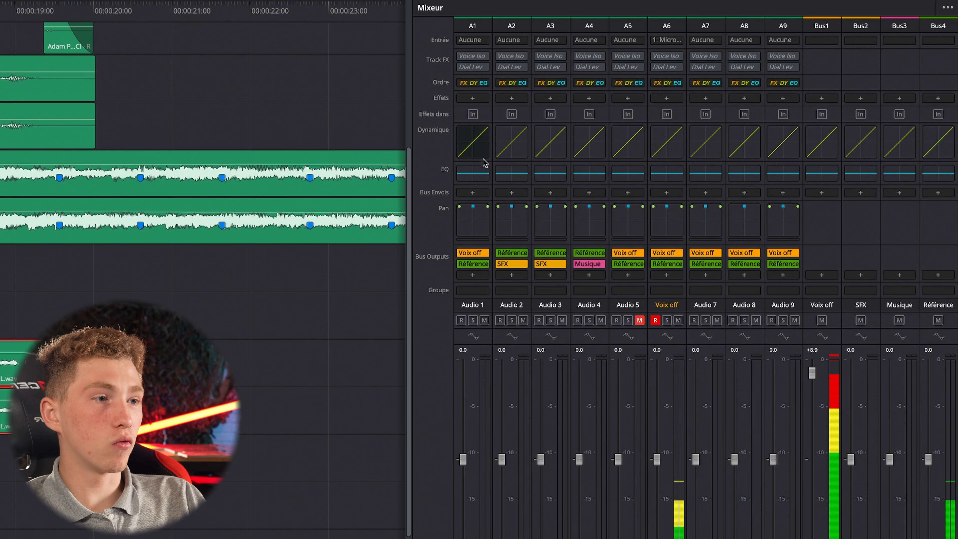
Open the pan settings of the Voix off track and move their window aside.
click(472, 178)
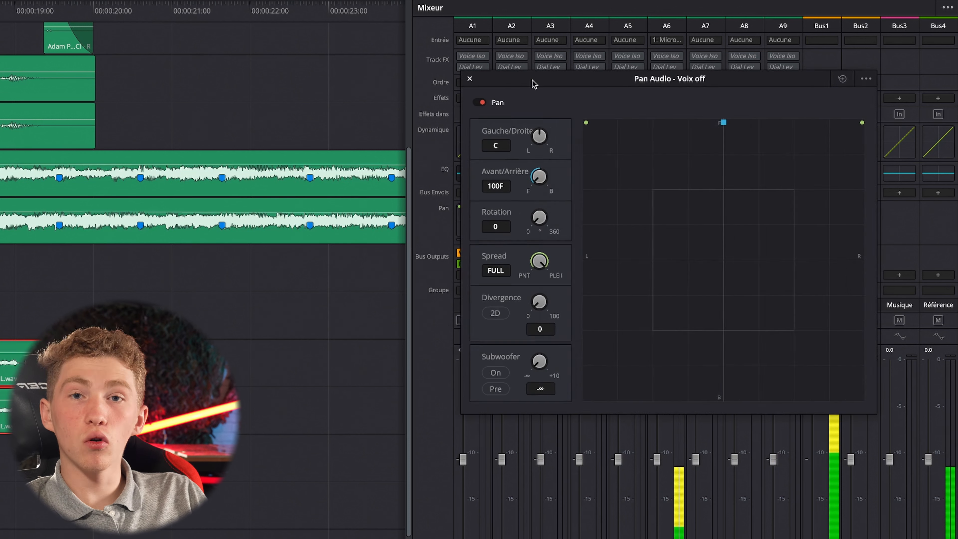
drag(532, 80, 599, 80)
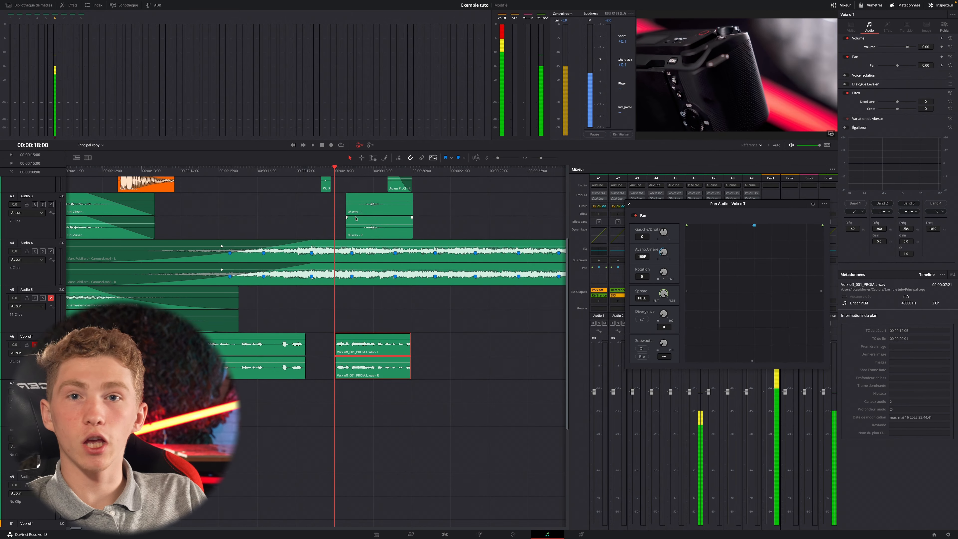
Use range selection to mark about 2 seconds from 00:00:18:00 across the Voix off and Audio 7 tracks.
click(372, 158)
click(353, 363)
drag(354, 363, 411, 341)
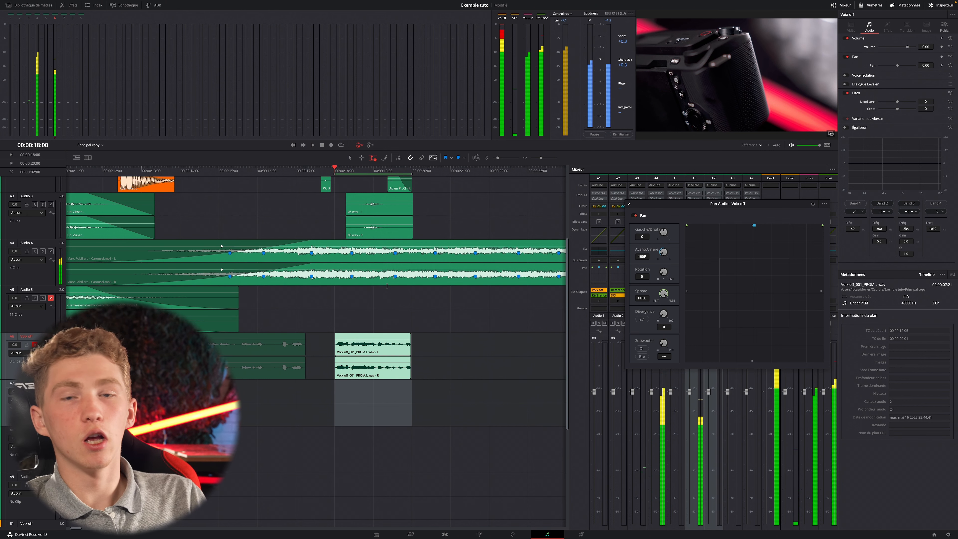
Solo the Voix off track, pan it to 18L and 63B, and close the pan settings.
drag(652, 205, 453, 181)
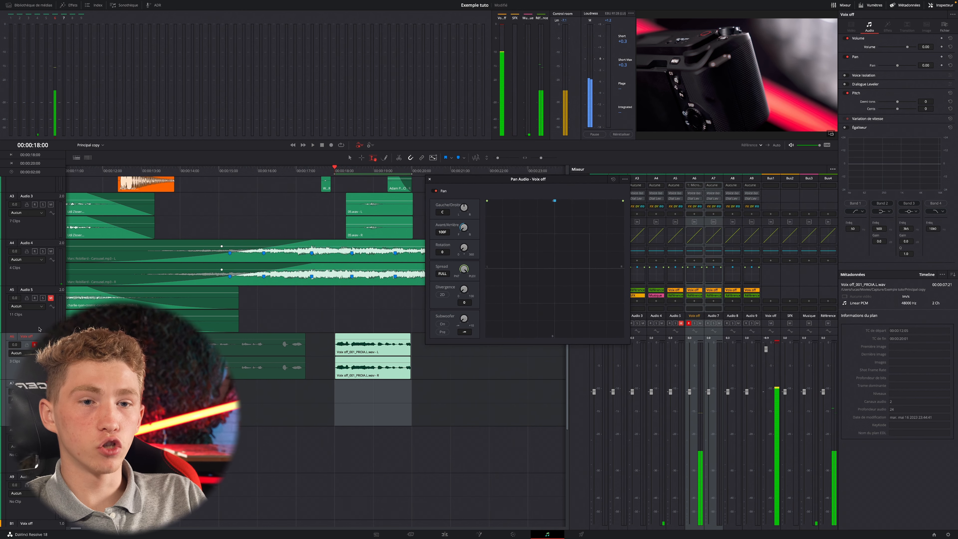
click(694, 323)
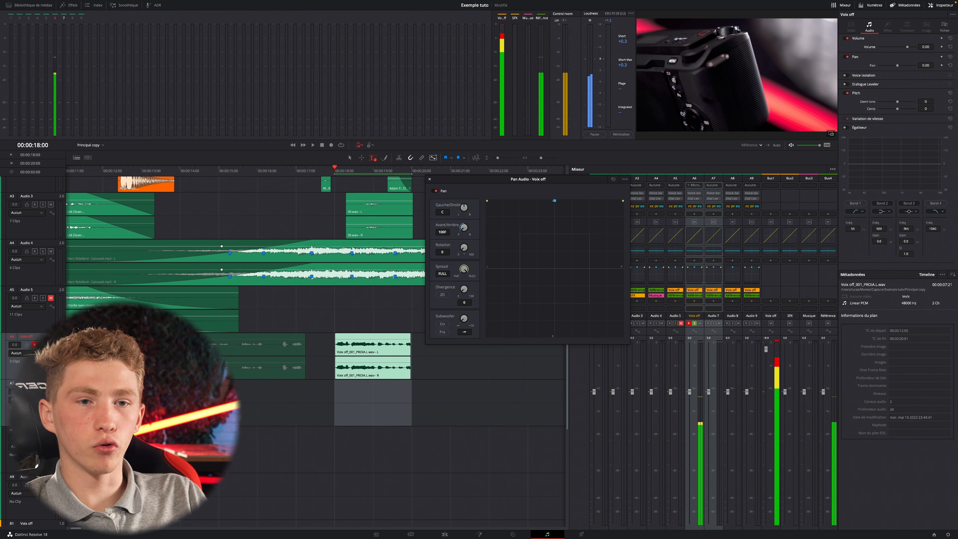
drag(555, 201, 543, 314)
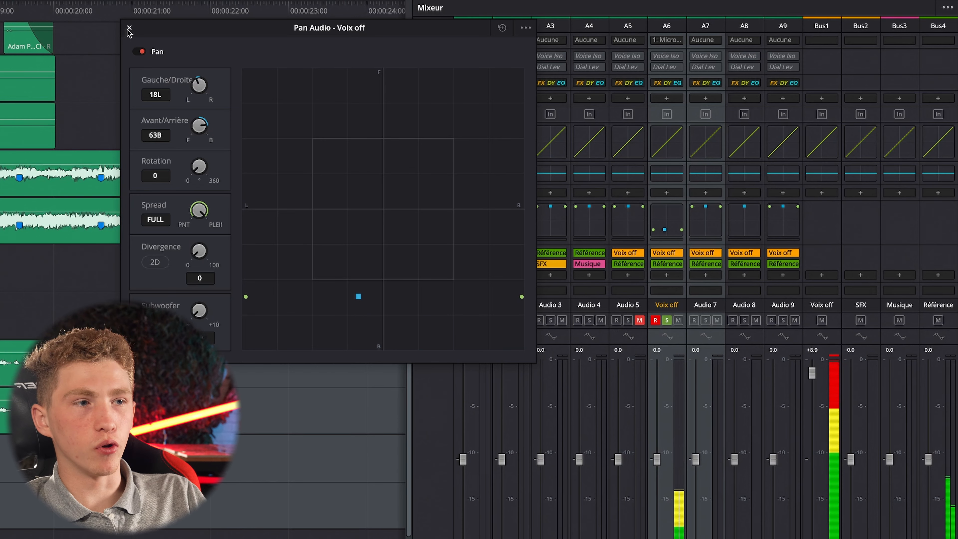
click(129, 28)
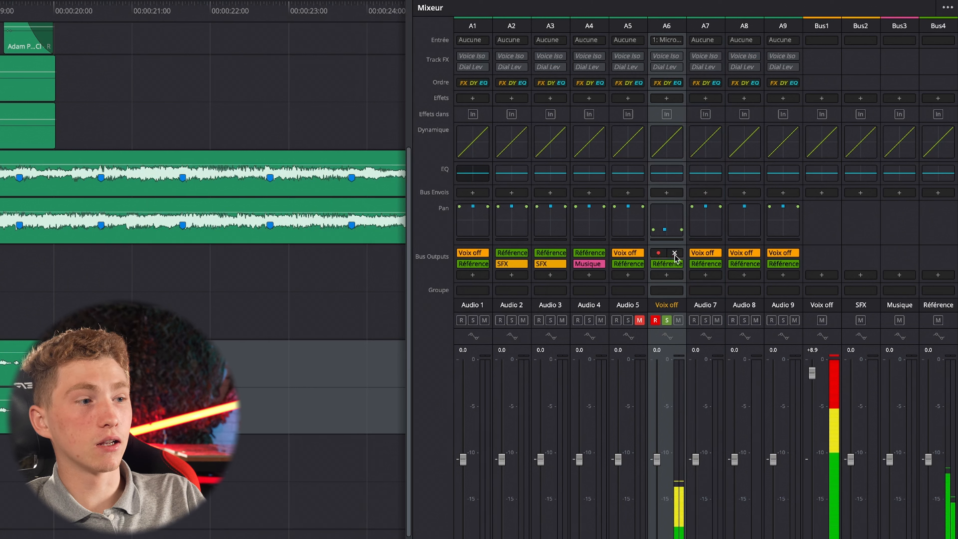
Mute the Voix off track and try out its fader in the mixer.
mouse_move(678, 265)
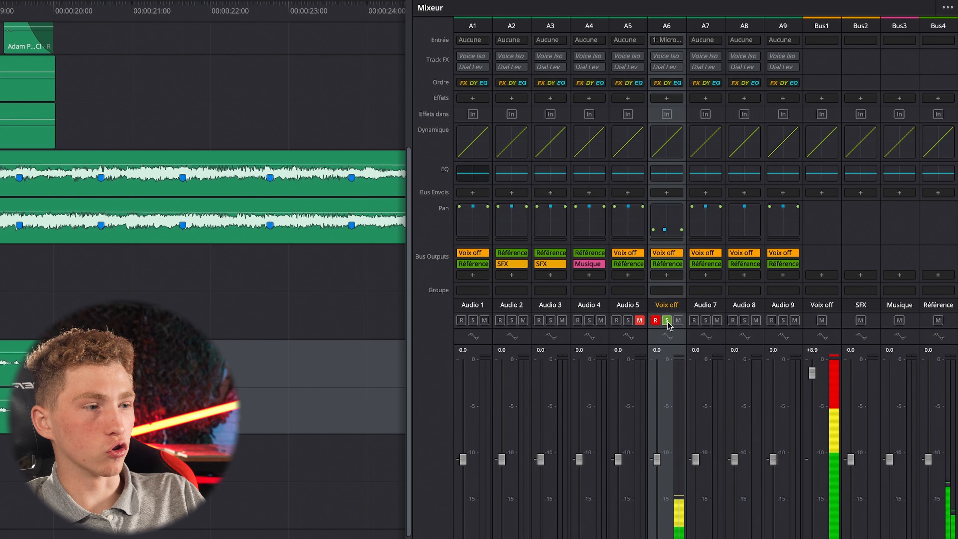
click(679, 320)
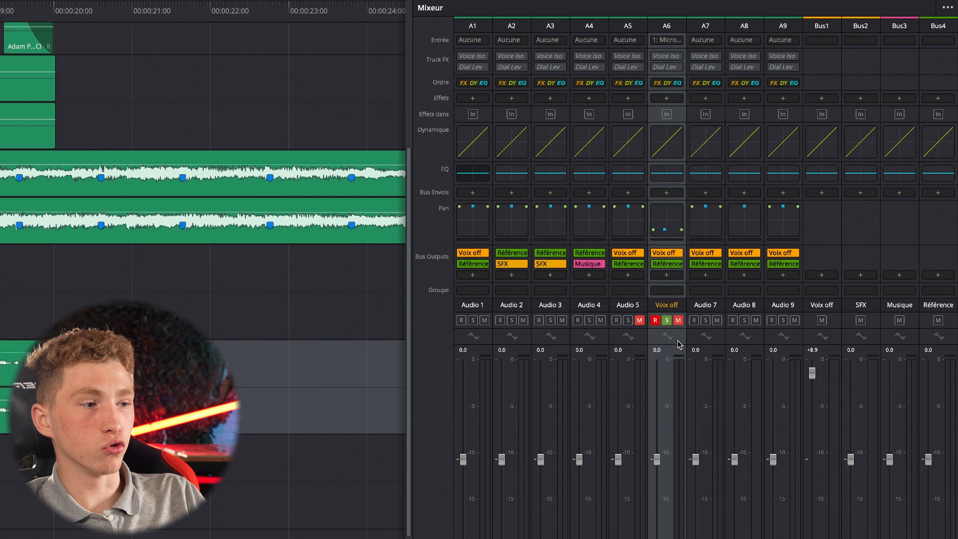
mouse_move(657, 460)
mouse_down()
mouse_move(658, 365)
mouse_move(657, 534)
mouse_move(657, 404)
mouse_move(660, 479)
mouse_move(659, 458)
mouse_up()
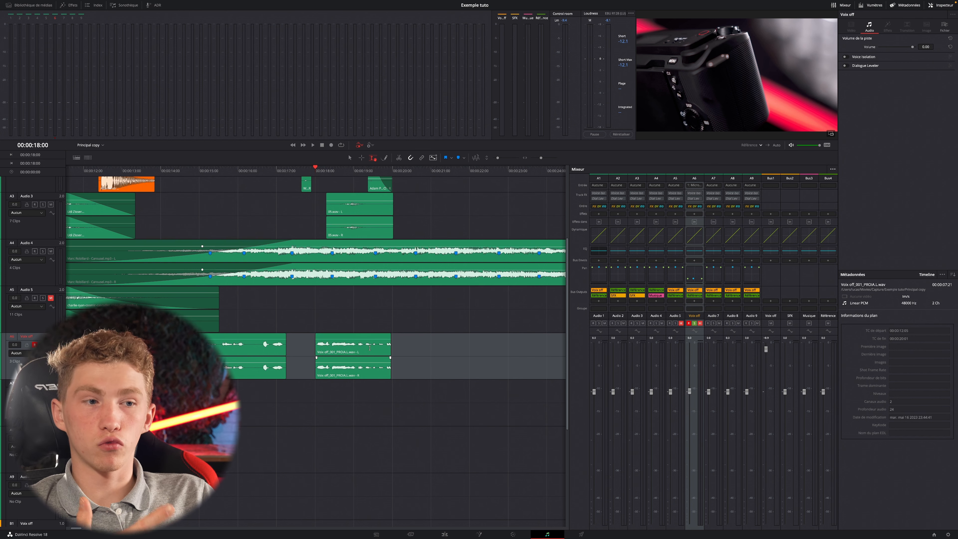
Select the Voix off clip starting at 00:00:18:00 and lower its clip volume to about -0.3 dB.
click(354, 348)
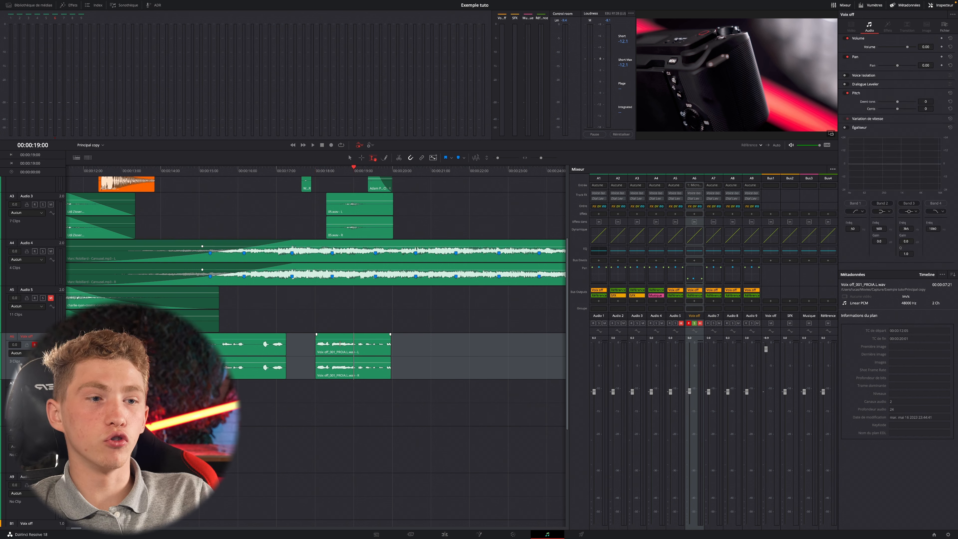
click(339, 356)
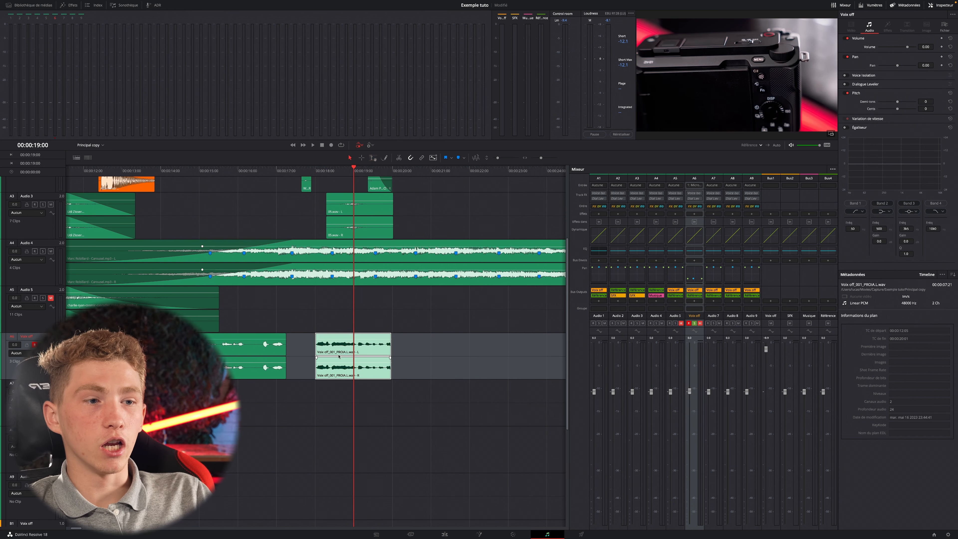
drag(343, 339, 343, 340)
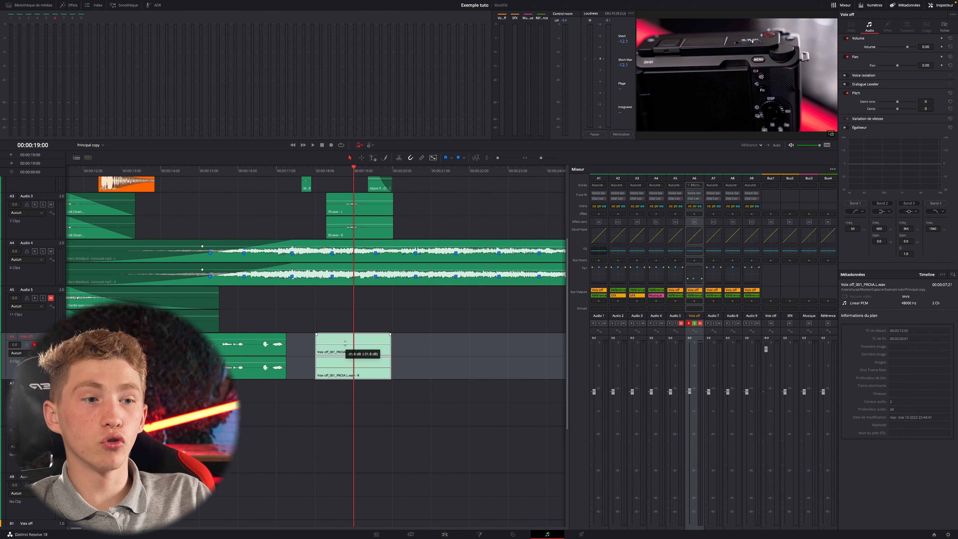
Move the Voix off track's fader up and down in the mixer, leaving it at about +1.9 dB.
mouse_move(686, 392)
mouse_down()
mouse_move(690, 400)
mouse_move(691, 362)
mouse_move(691, 379)
mouse_up()
drag(693, 442, 695, 363)
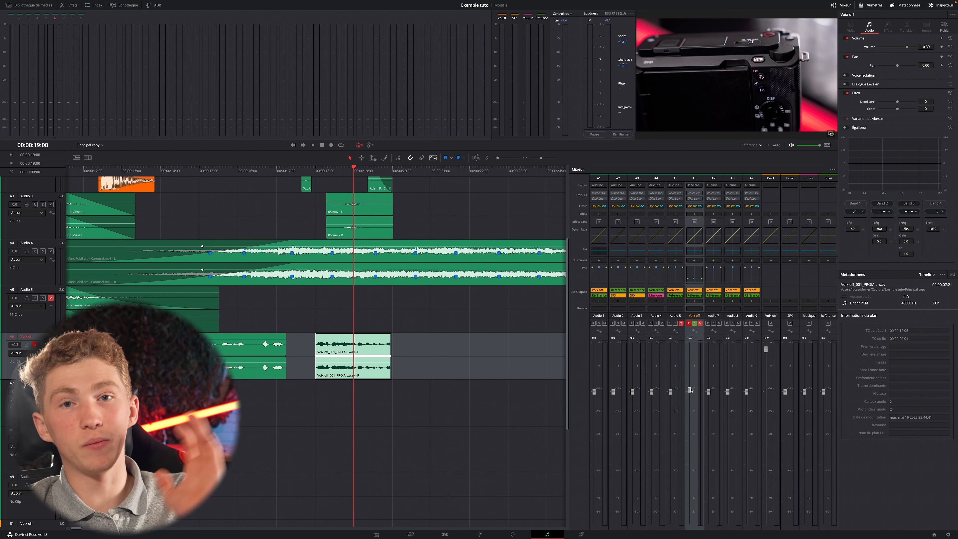
drag(690, 390, 695, 416)
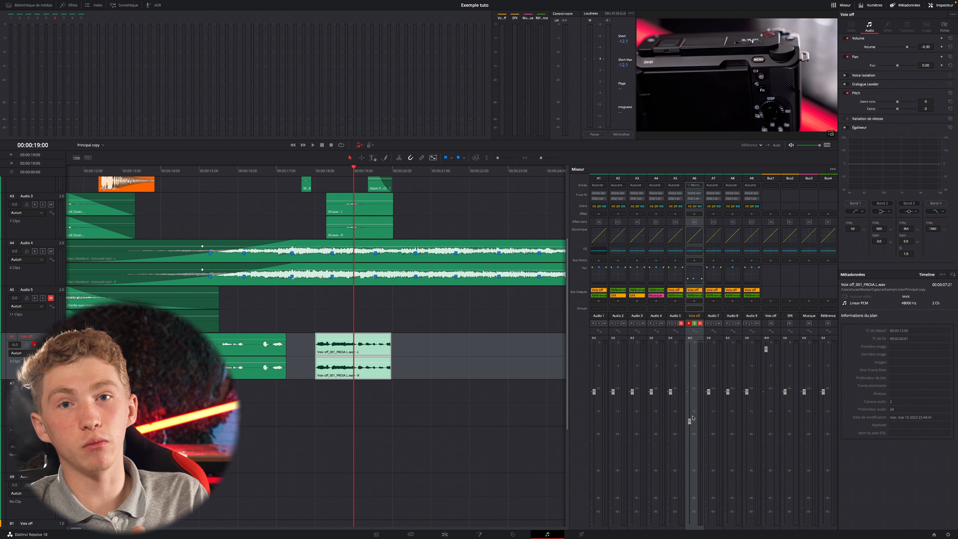
drag(693, 418, 697, 341)
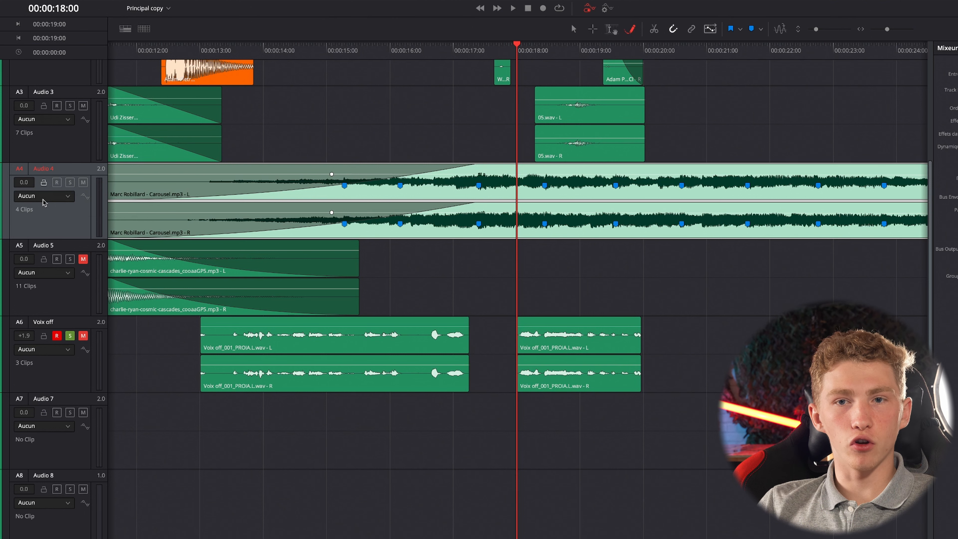
Turn automation off and on again, and display the Fader Level automation on the Audio 4 track.
click(586, 14)
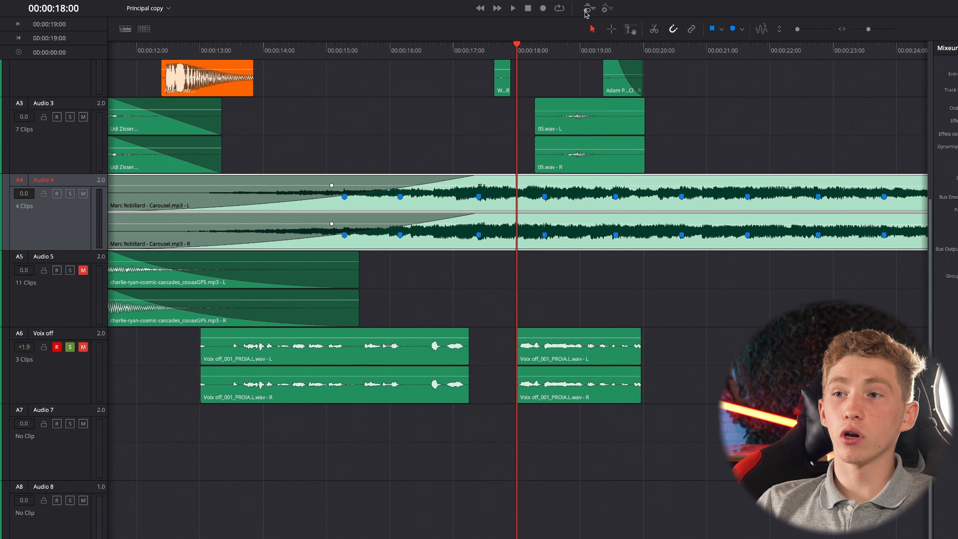
click(588, 9)
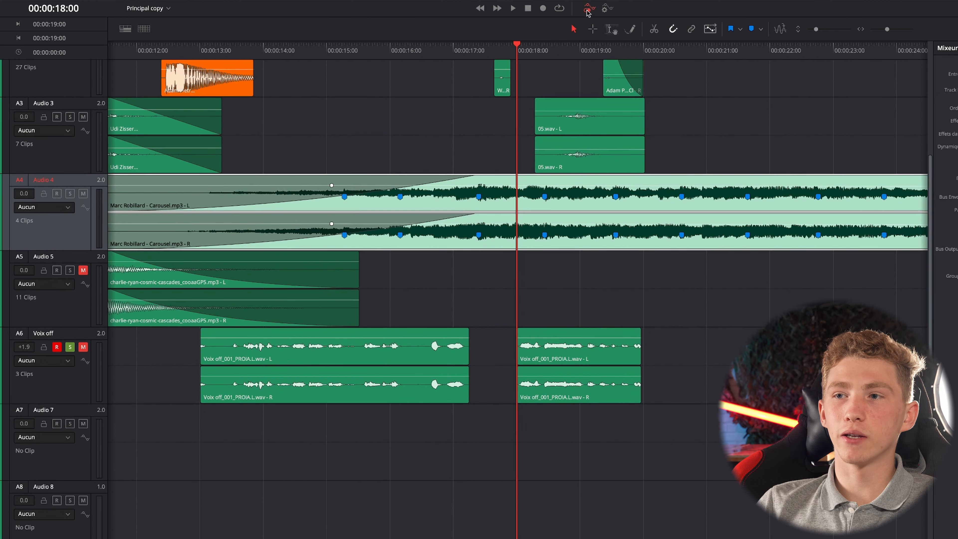
click(51, 209)
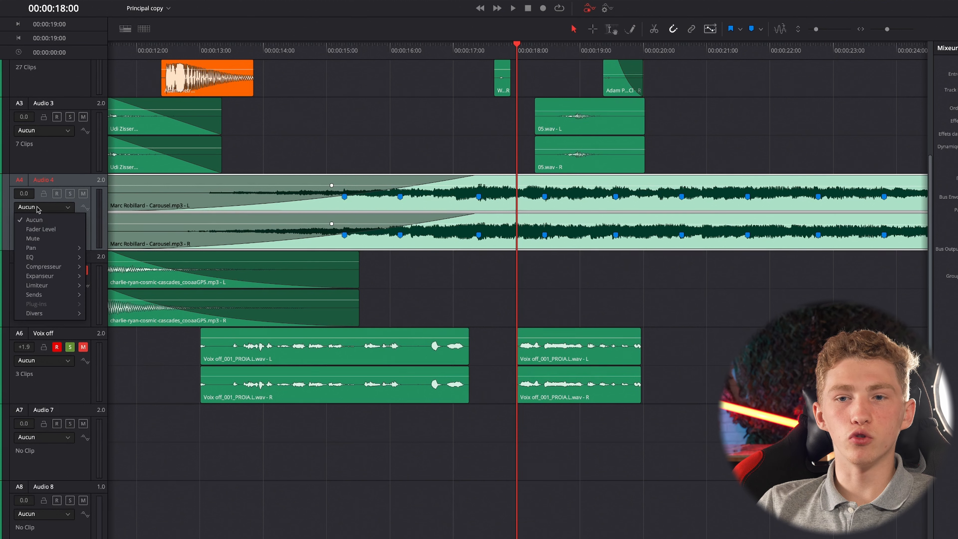
click(44, 231)
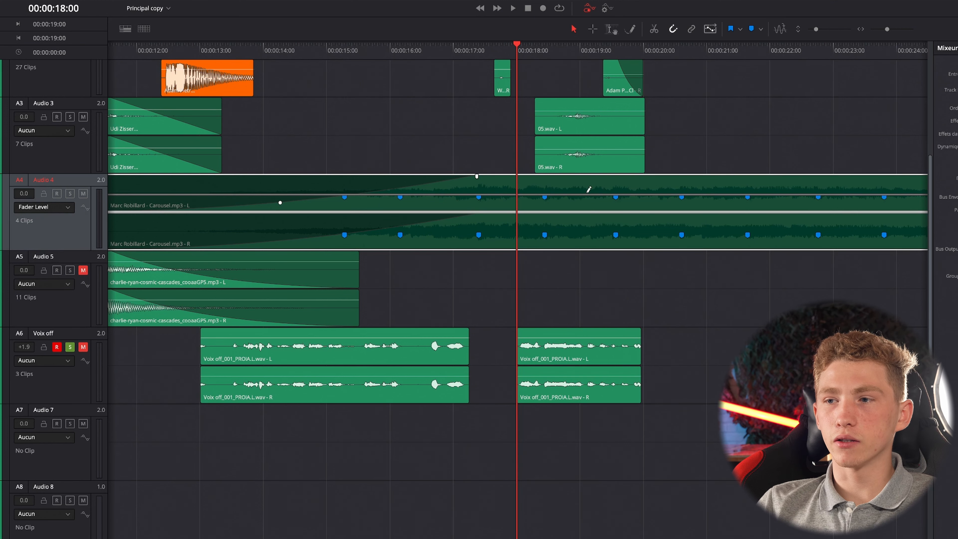
Draw a dip in the Audio 4 fader automation from 00:00:18:05, down to about -5 dB.
scroll(576, 205, up, 5)
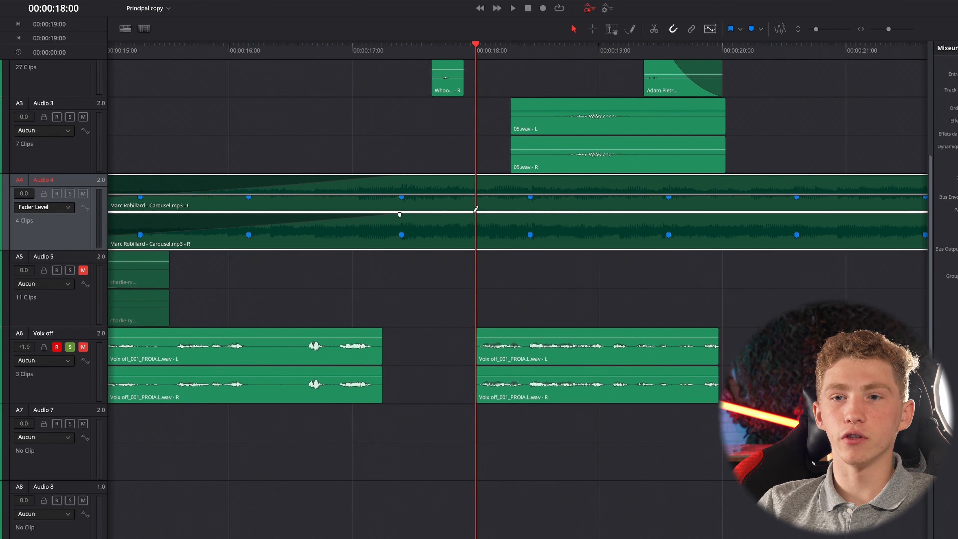
scroll(447, 209, left, 3)
click(617, 195)
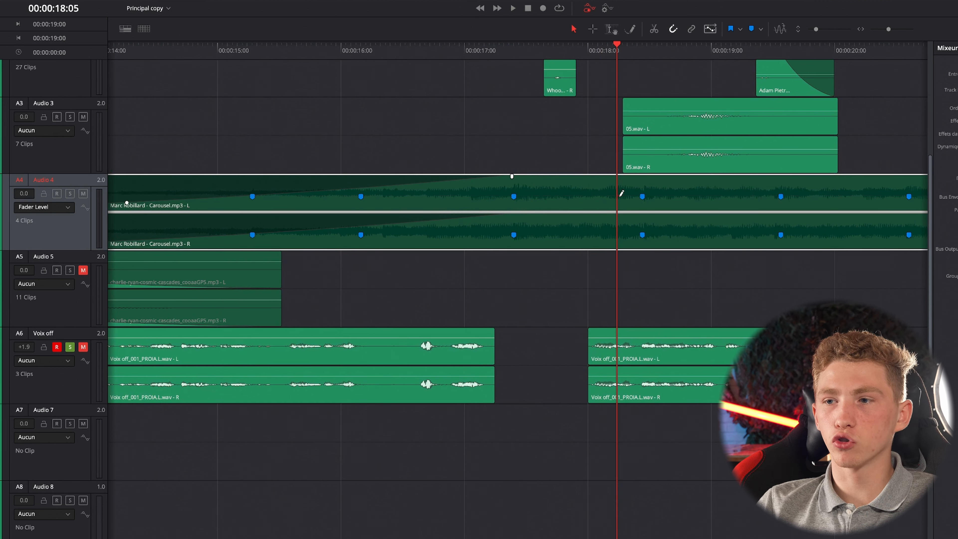
drag(640, 201, 638, 204)
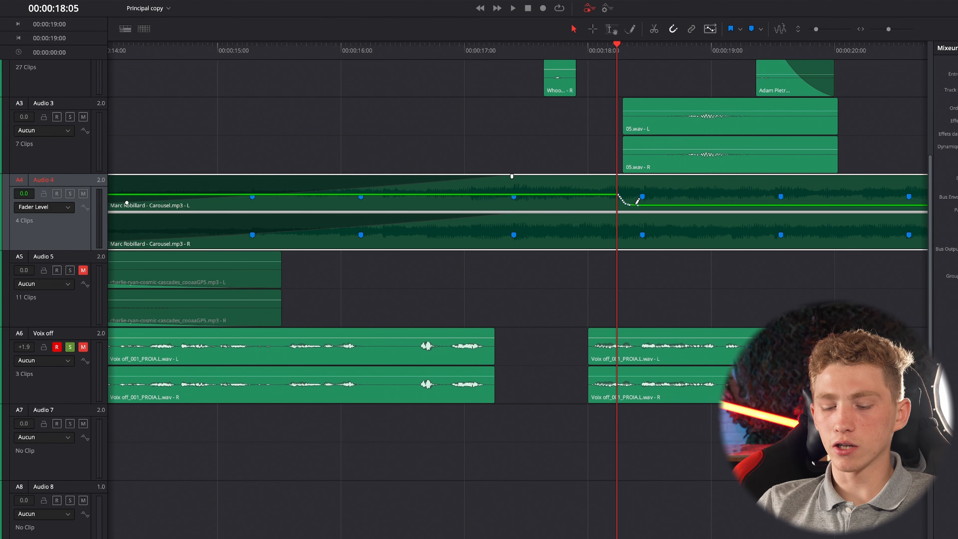
Play the timeline from 00:00:18:00 to check the dip in the Audio 4 fader automation.
scroll(637, 204, up, 5)
click(754, 51)
click(535, 55)
key(space)
key(space)
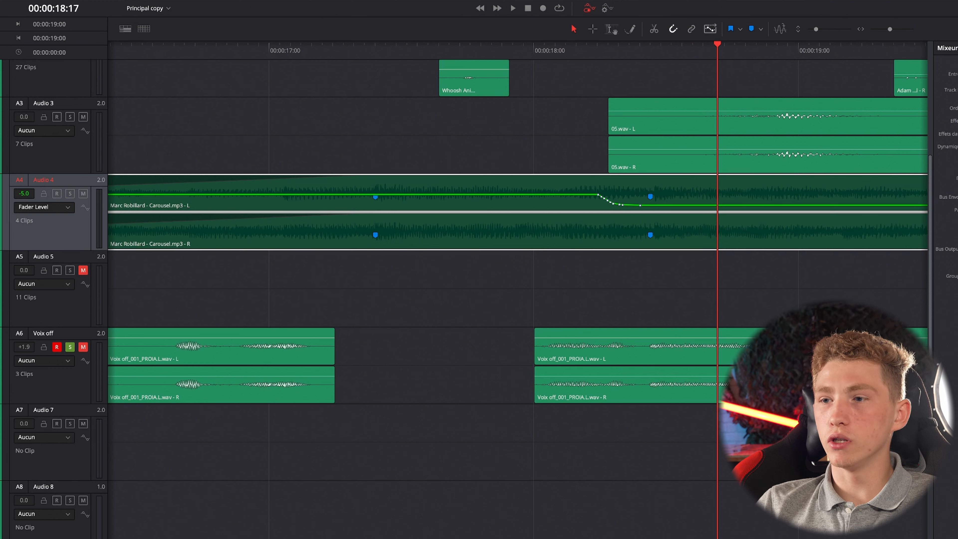
Draw the Audio 4 fader automation rising again between about 00:00:18:21 and 00:00:19:00, and play that section back.
click(757, 50)
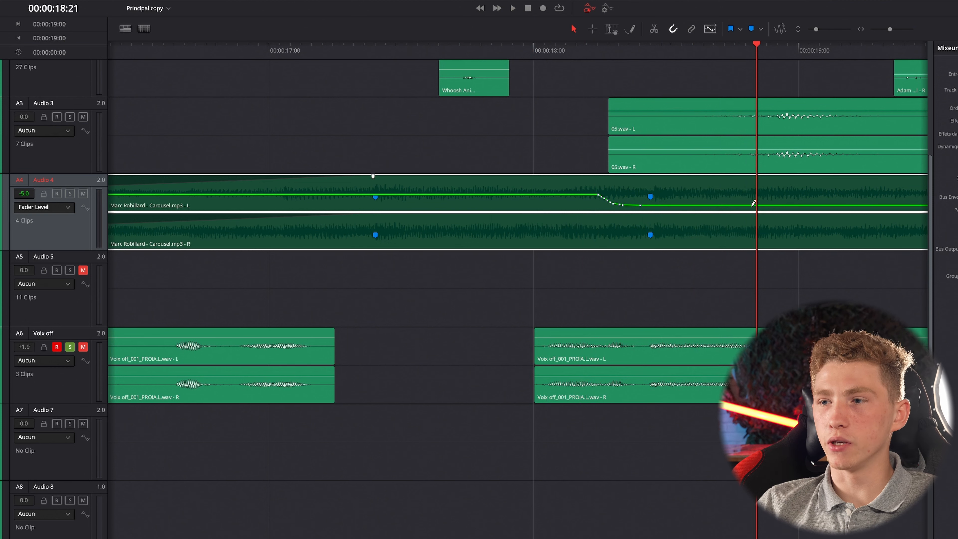
drag(798, 190, 804, 186)
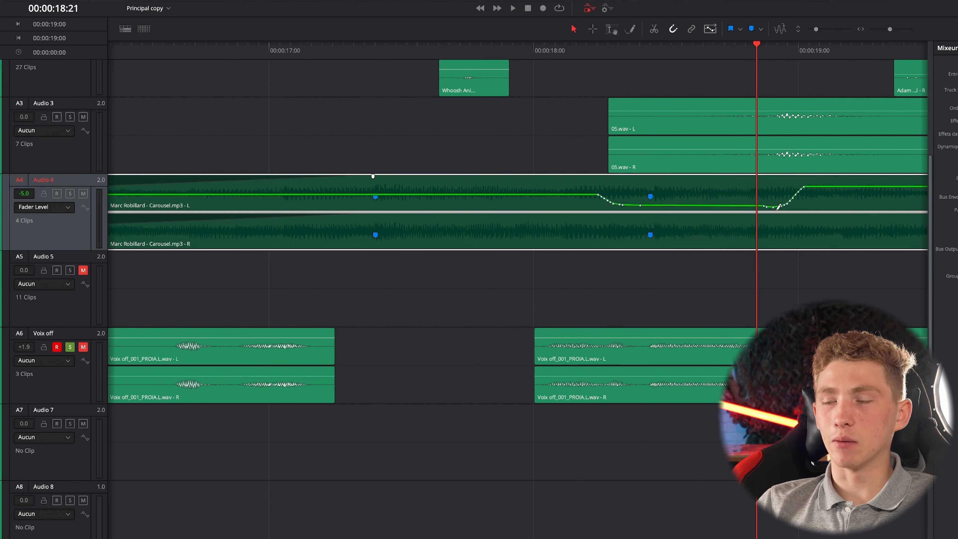
key(space)
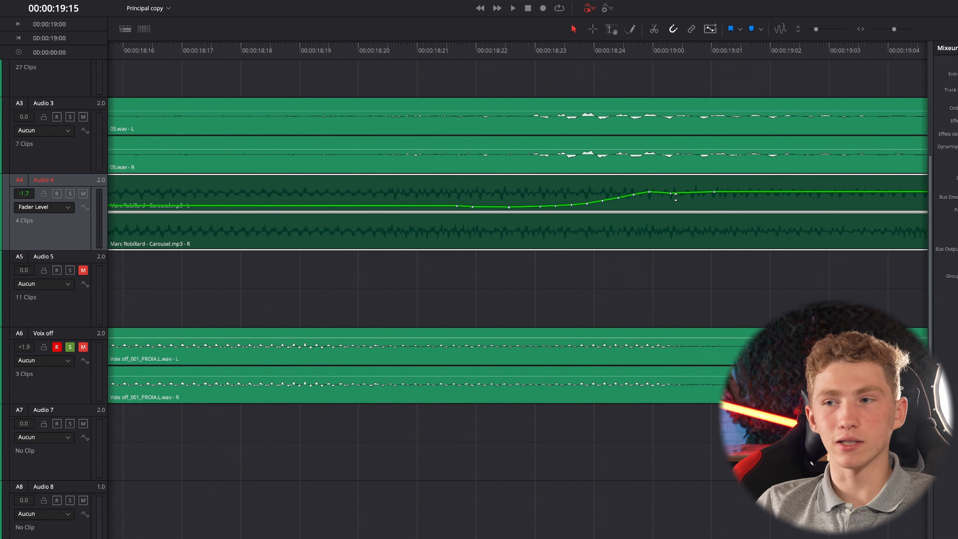
scroll(679, 205, down, 5)
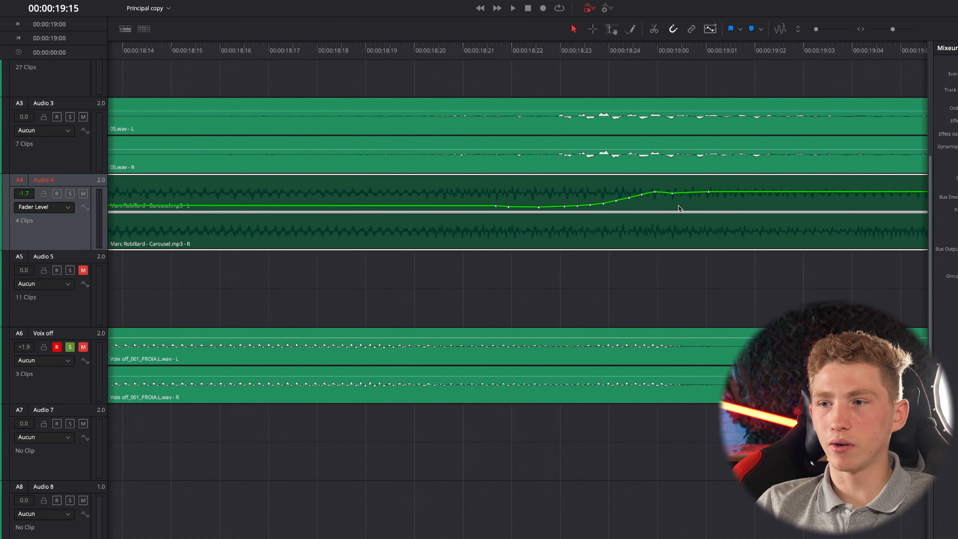
scroll(671, 219, down, 3)
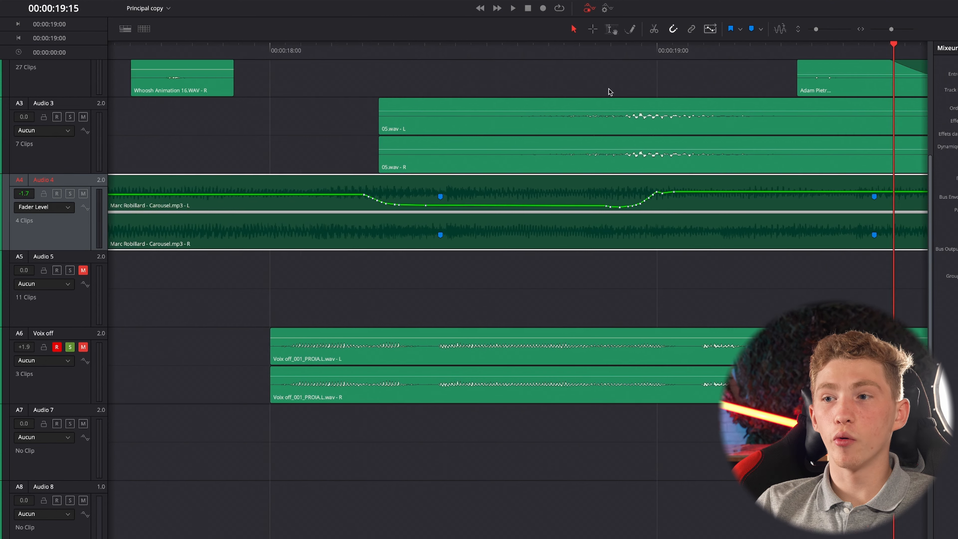
scroll(623, 133, down, 1)
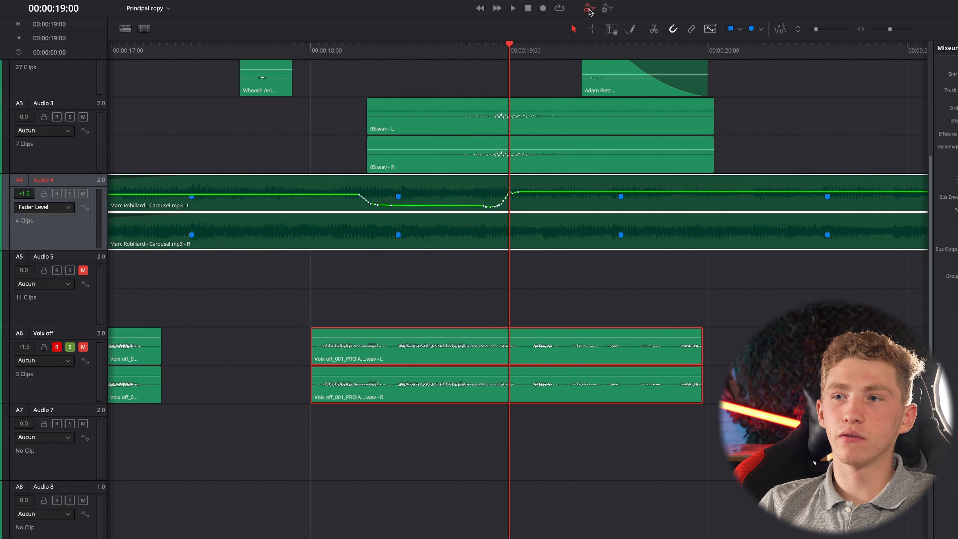
Examine the parameters that can be automated on the Audio 4 track, including the EQ options.
click(53, 206)
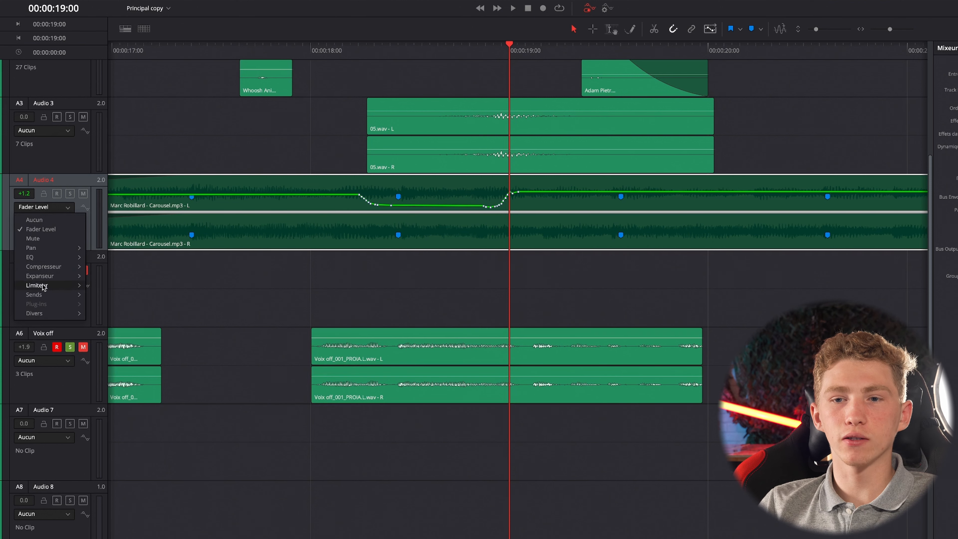
mouse_move(48, 250)
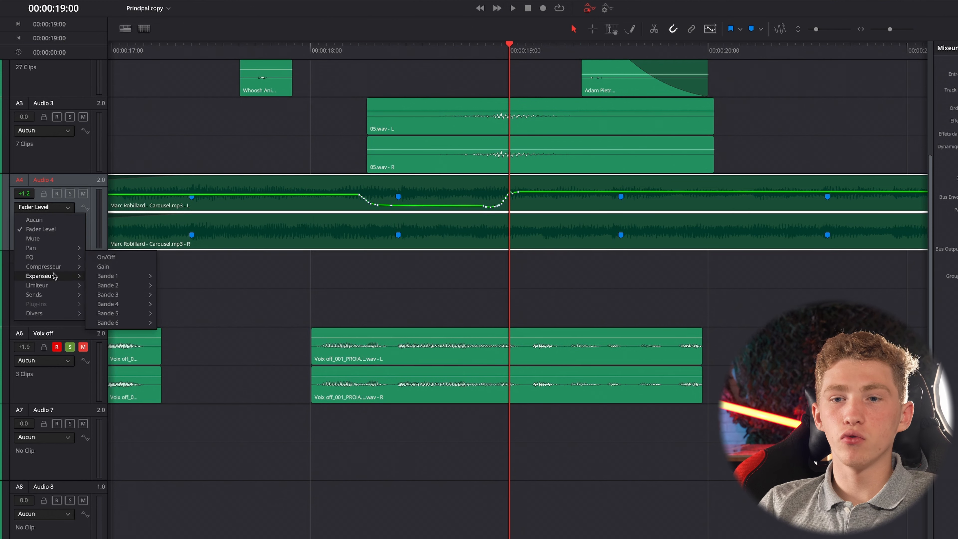
click(135, 133)
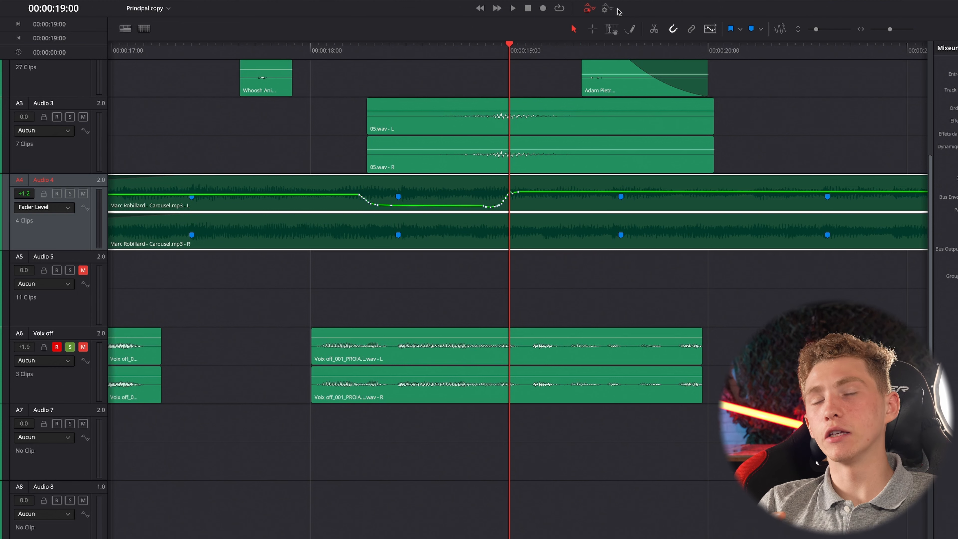
Select the Voix off clip starting at 00:00:18:00, play from there and return the playhead to 00:00:18:00.
click(438, 353)
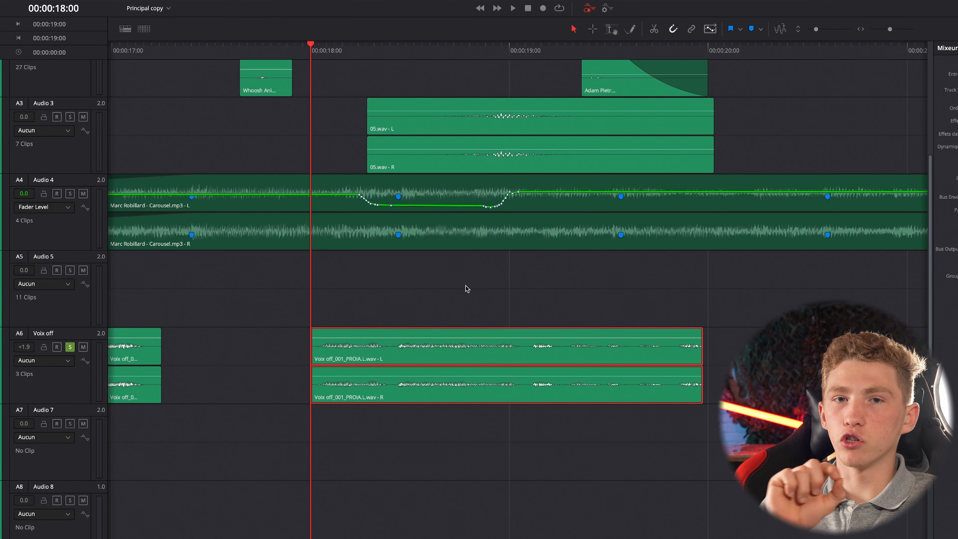
key(space)
key(space)
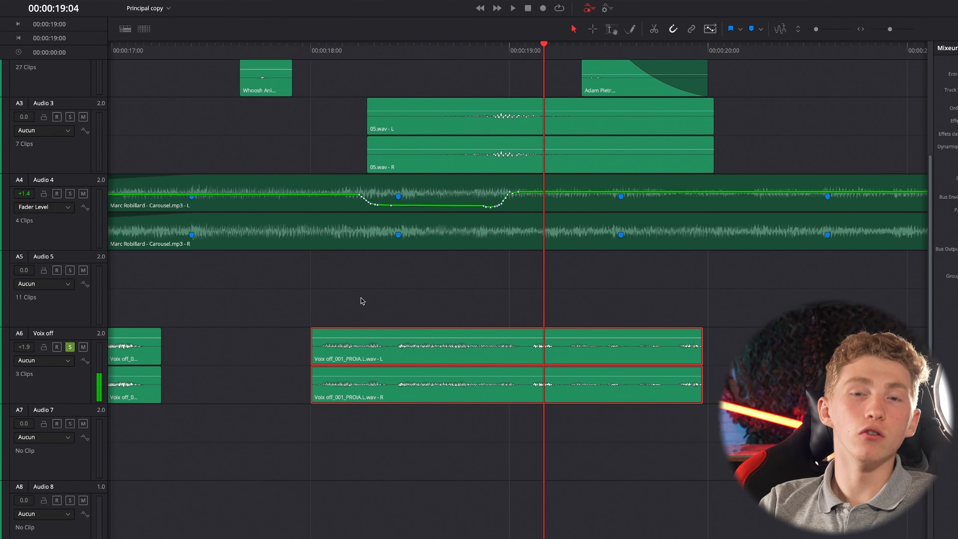
click(321, 56)
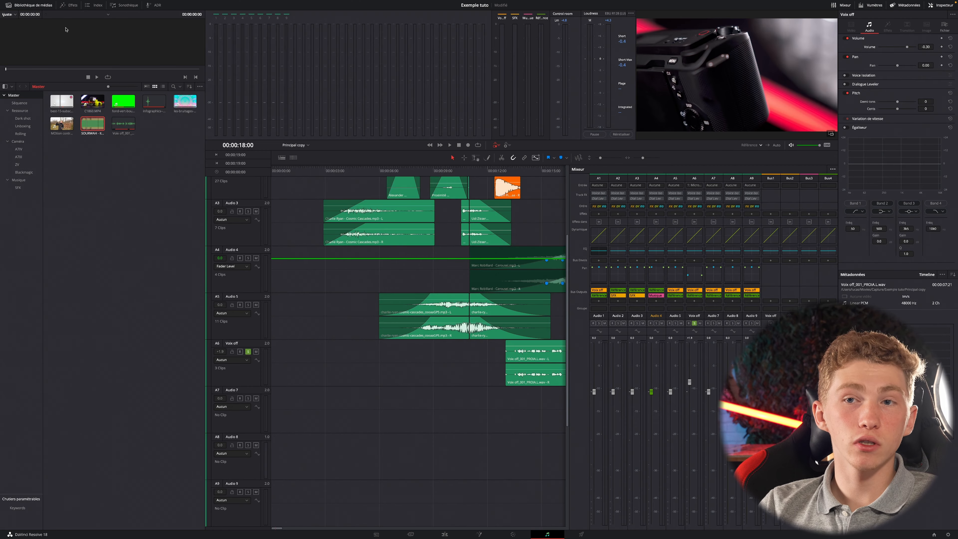
Add BalloonPlanet - Breaking Sweat.mp3 from the Musique bin to the Audio 9 track at about 00:00:02:00.
click(19, 180)
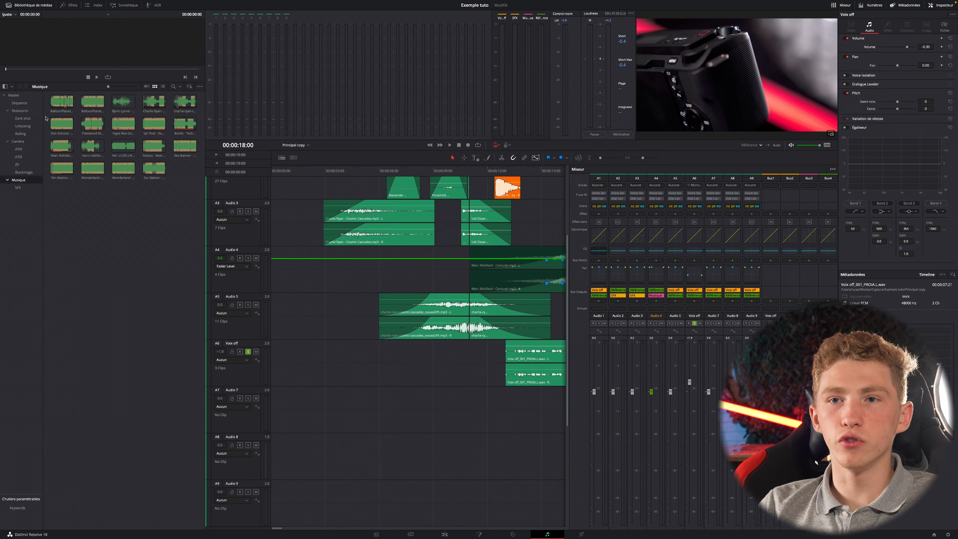
drag(62, 101, 315, 491)
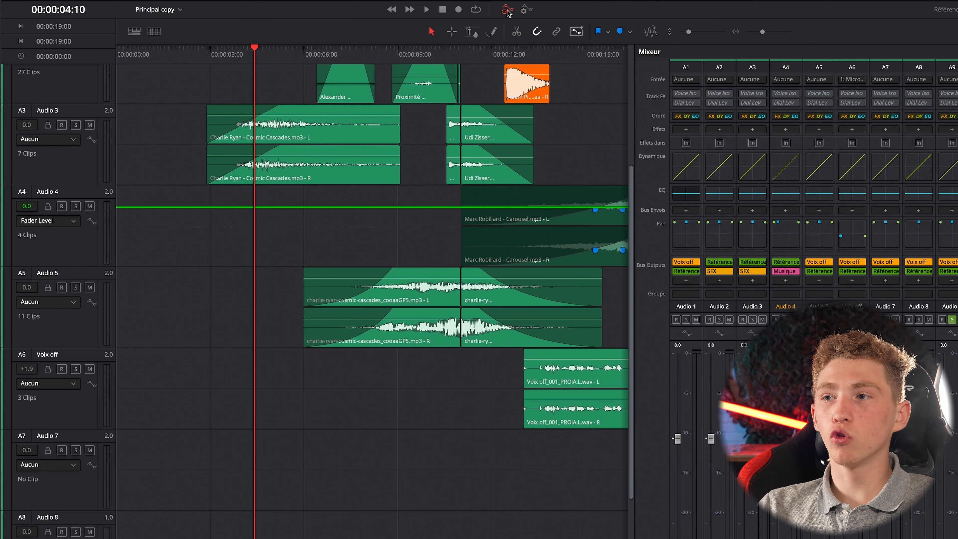
Show the automation options and activate automation for Pan, Fader and EQ.
click(523, 10)
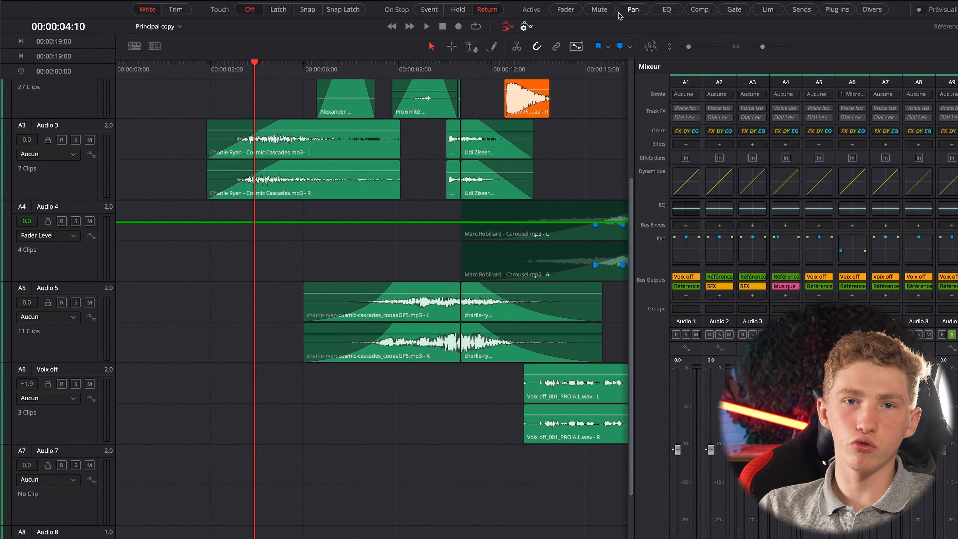
click(640, 14)
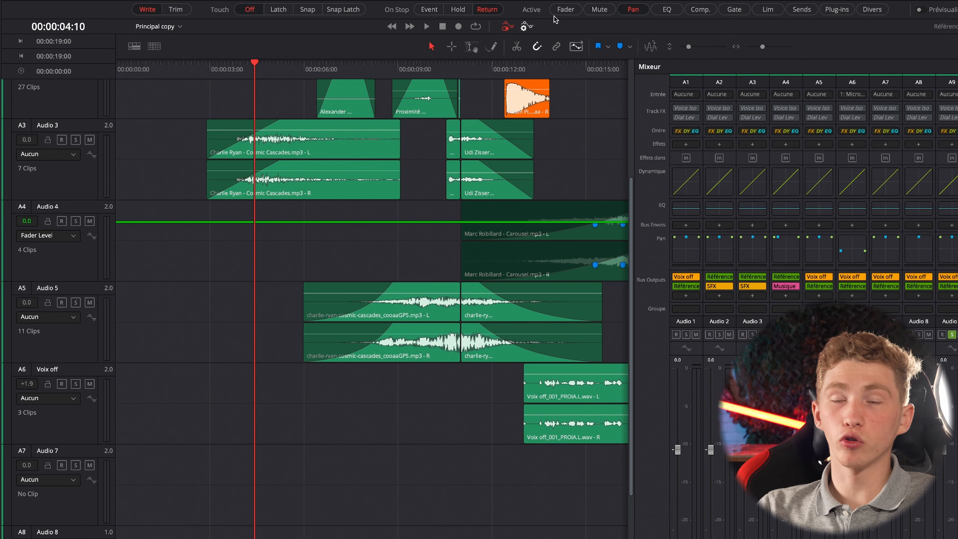
click(567, 10)
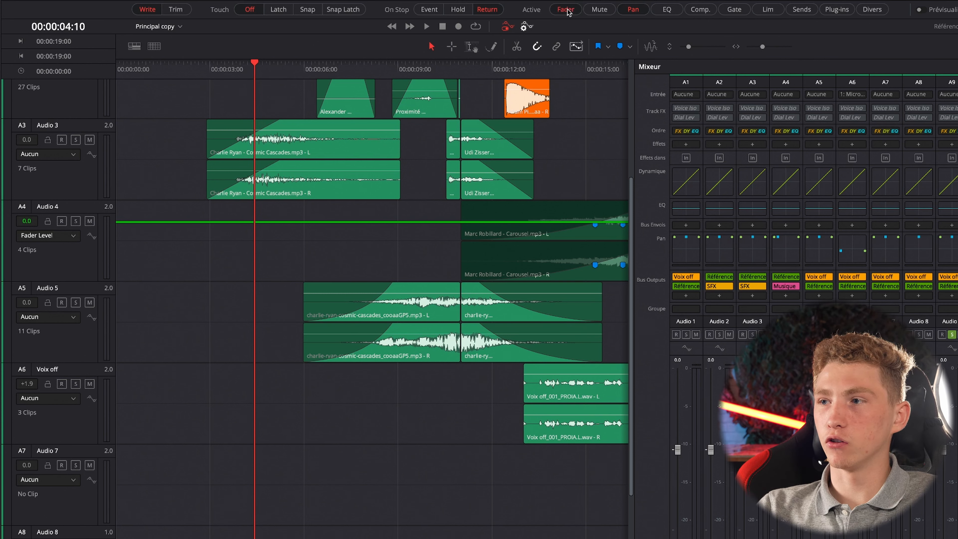
click(668, 11)
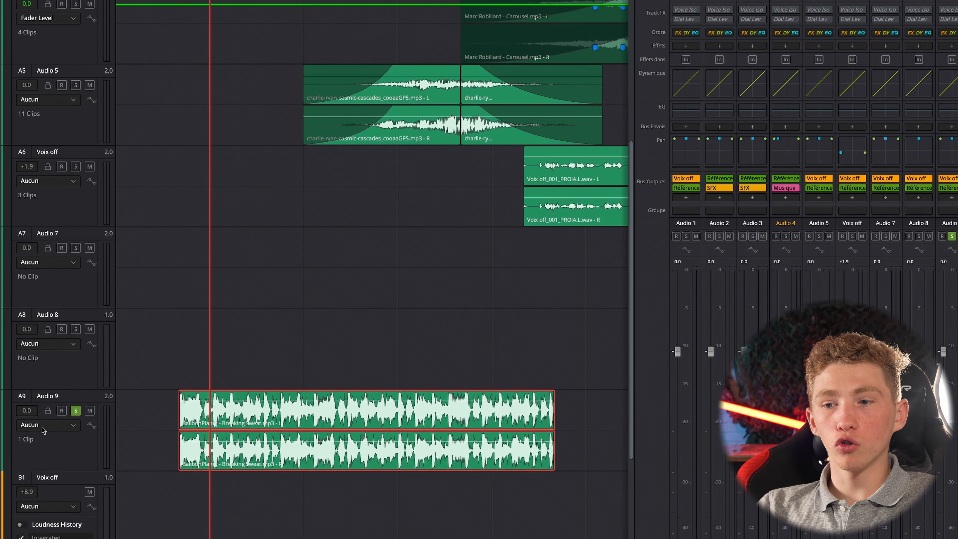
Display the L/R Pan automation curve on the Audio 9 track and select its BalloonPlanet clip.
click(43, 426)
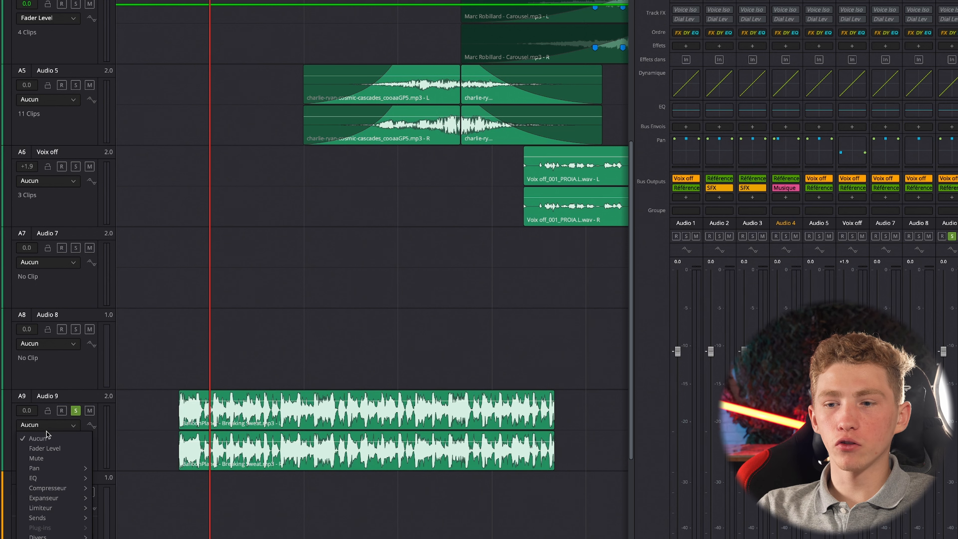
mouse_move(49, 469)
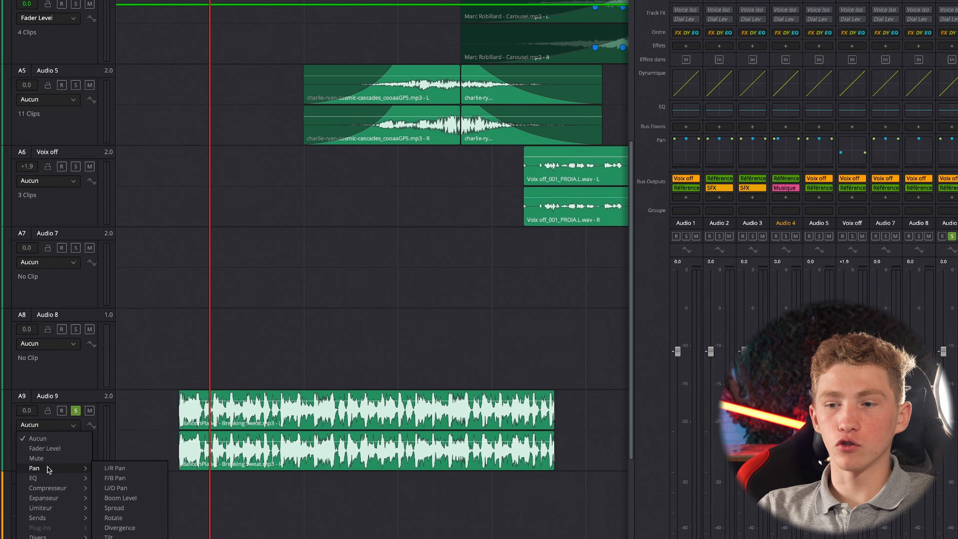
click(117, 469)
click(286, 417)
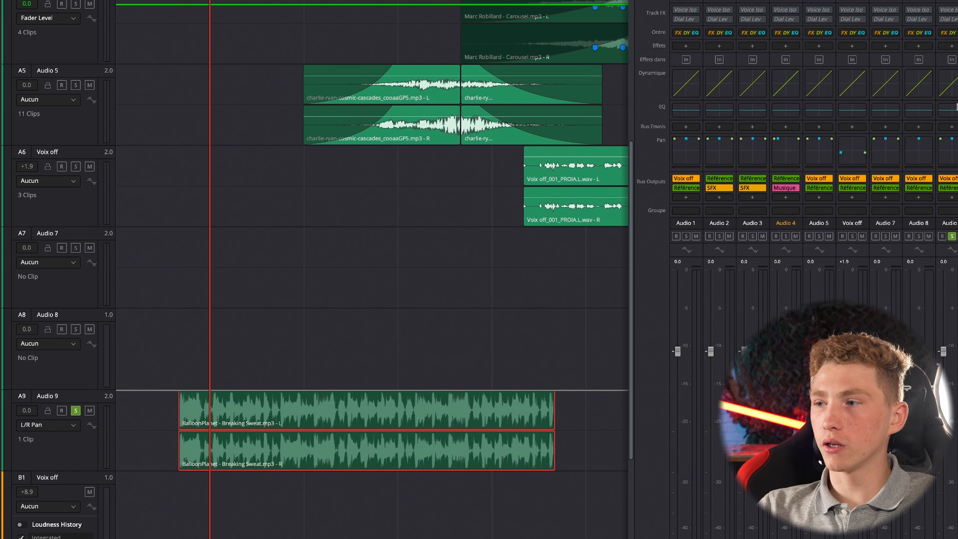
With Audio 9's pan controls open and its automation armed, record sweeping pan moves during playback up to 00:00:12:23.
double_click(956, 148)
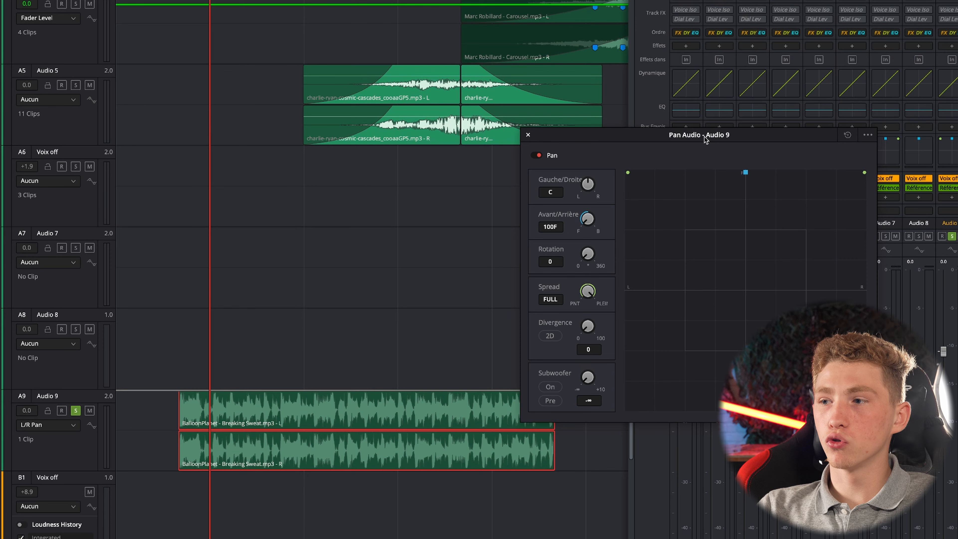
drag(704, 136, 810, 211)
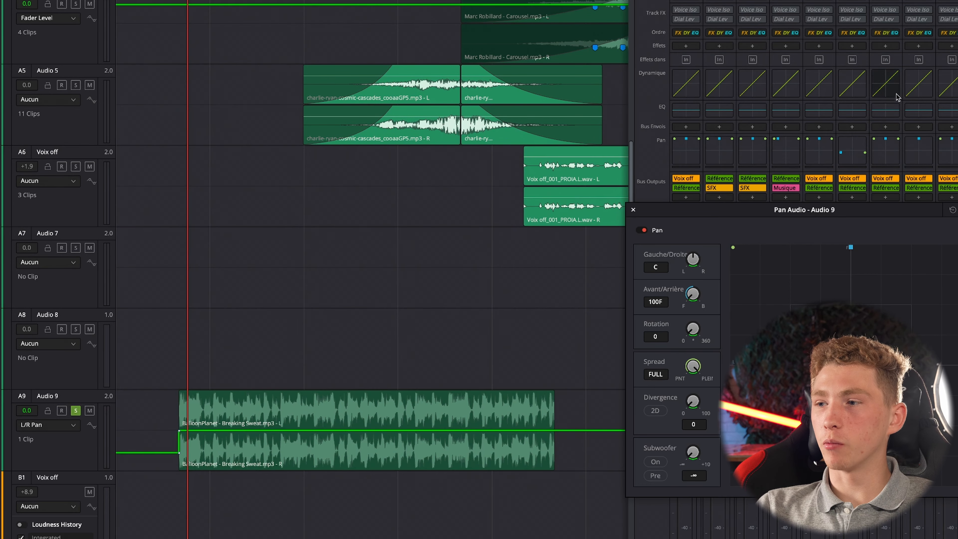
drag(734, 210, 719, 223)
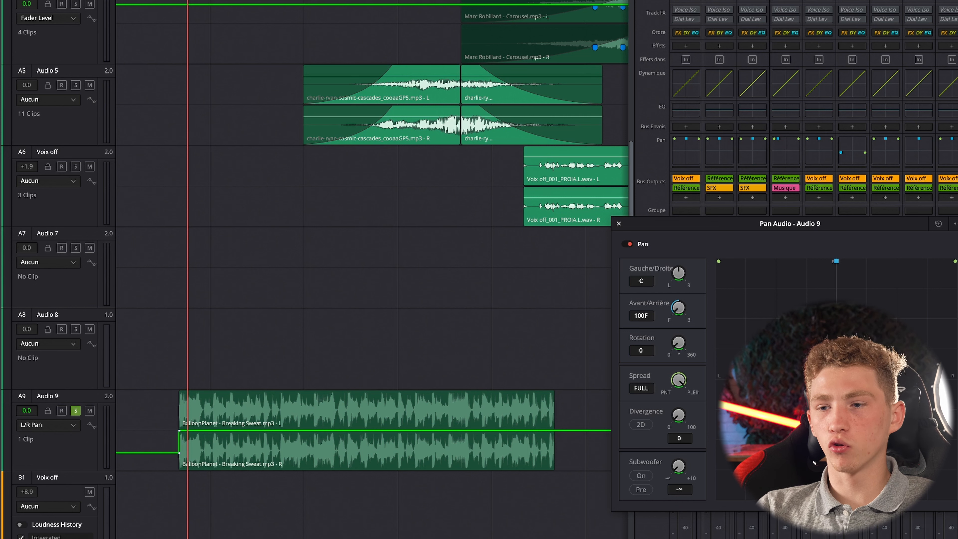
click(91, 426)
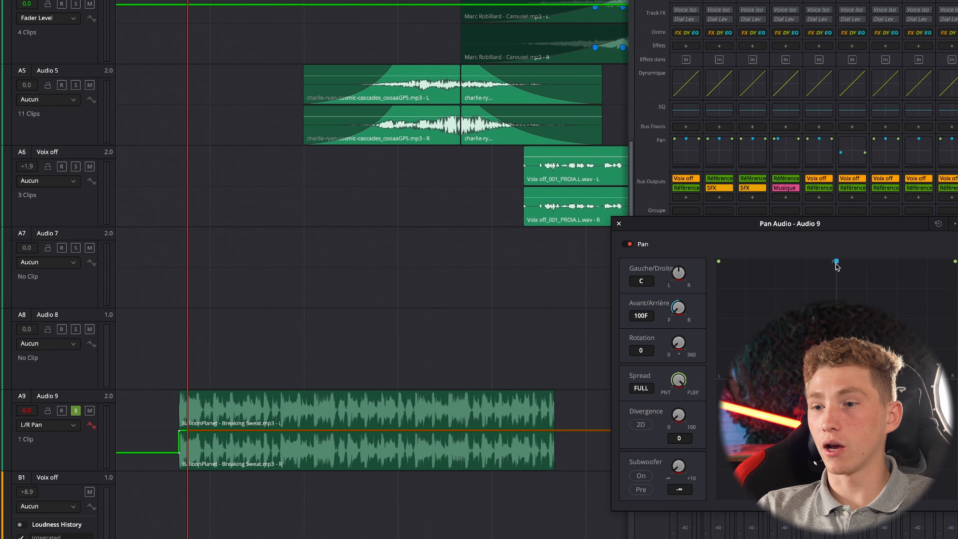
key(space)
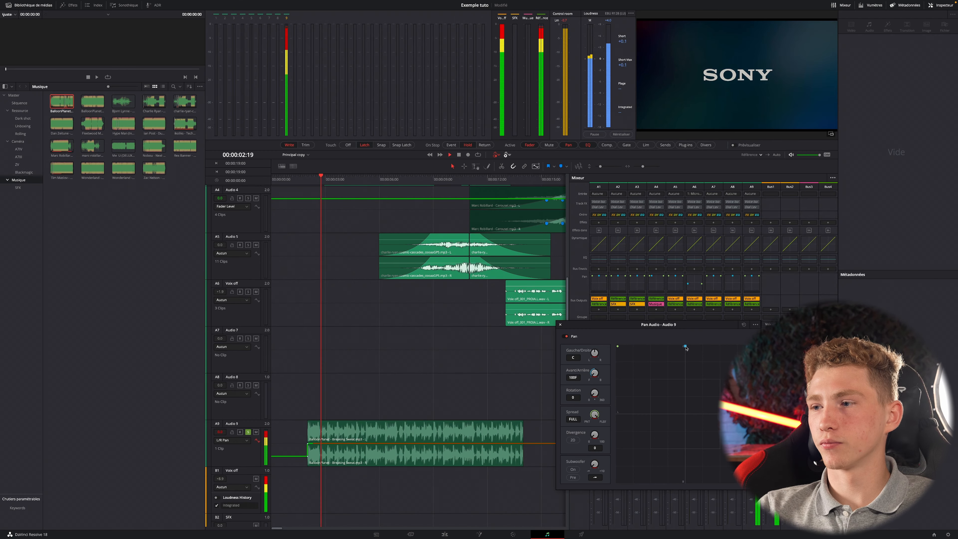
mouse_move(687, 348)
mouse_down()
mouse_move(618, 358)
mouse_move(711, 391)
mouse_up()
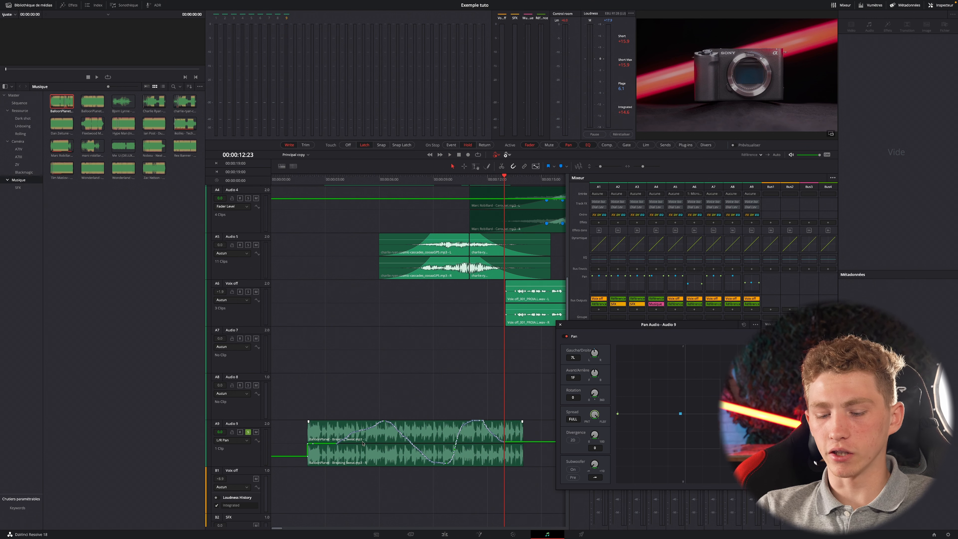
Hide the media library and play back the pan automation on Audio 9 from about 00:00:03:00.
scroll(363, 444, up, 3)
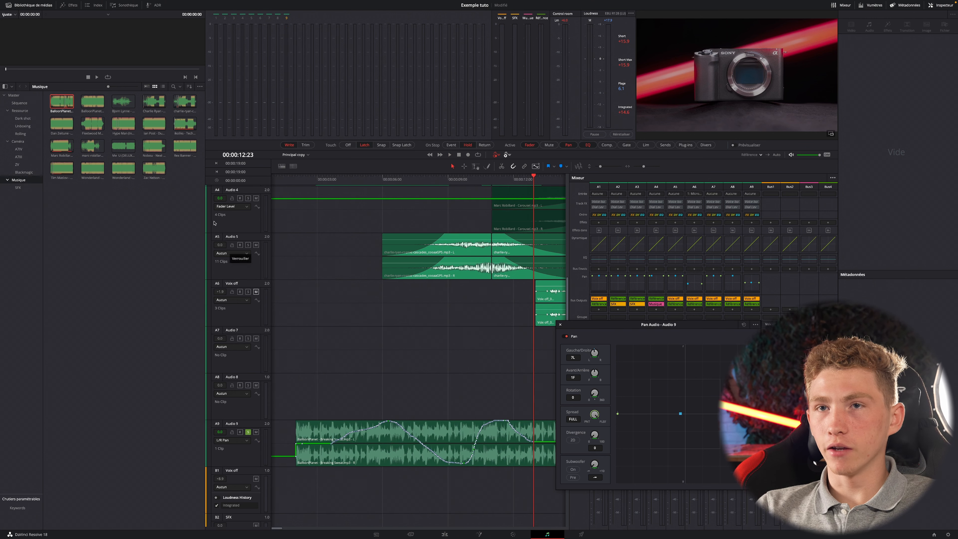
click(44, 6)
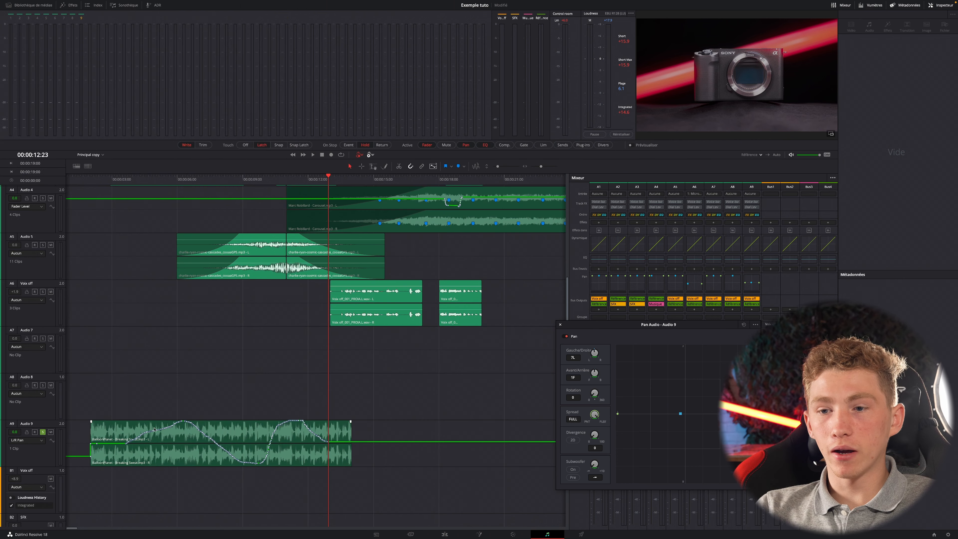
scroll(277, 440, left, 2)
click(130, 181)
key(space)
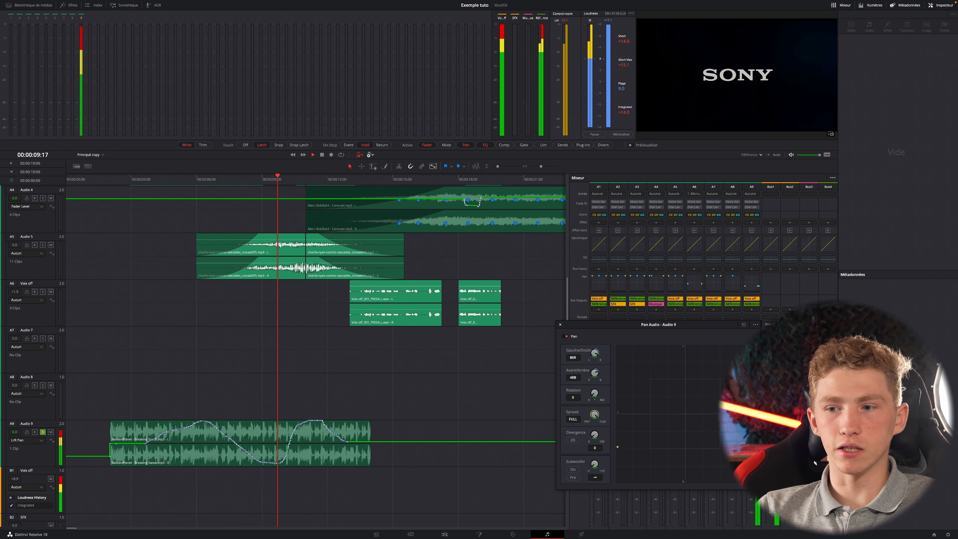
key(space)
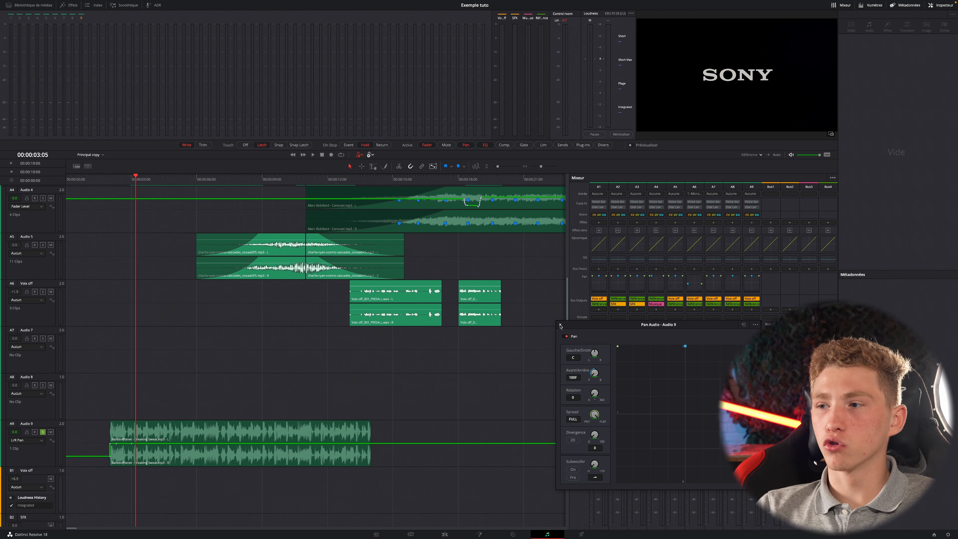
Close the Audio 9 pan window and display the Fader Level automation curve on that track.
click(561, 325)
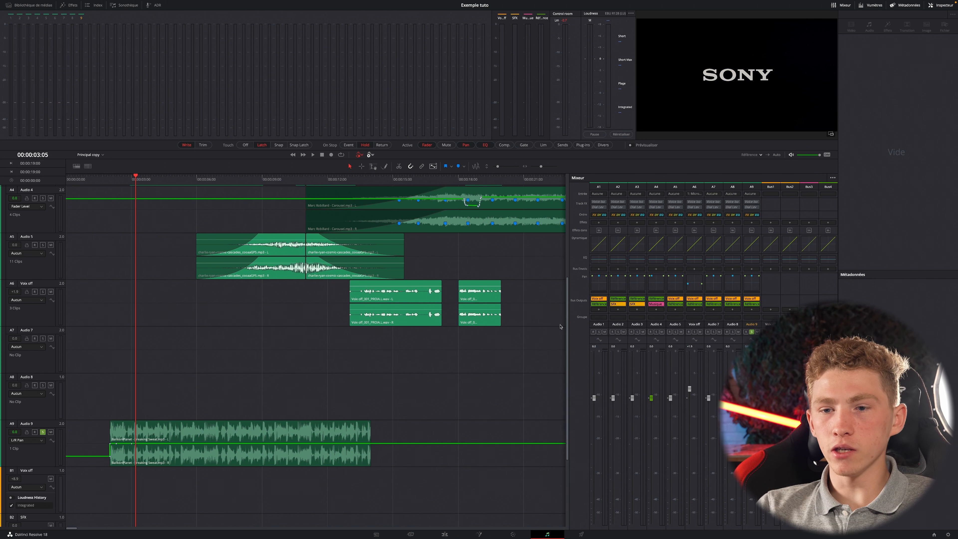
click(30, 442)
click(28, 455)
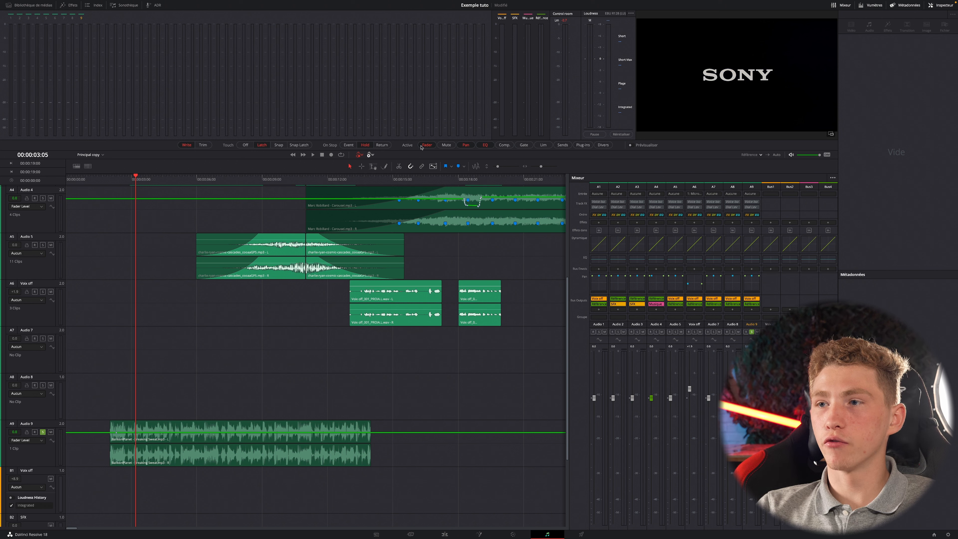
Activate Mute automation and record lowering and raising moves of the armed Audio 9 fader during playback from 00:00:03:05.
click(447, 145)
click(52, 441)
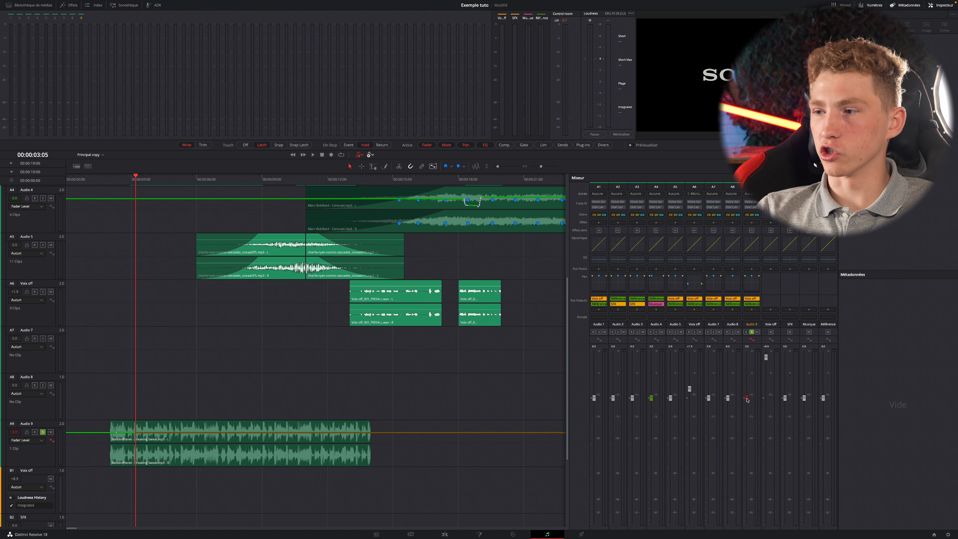
key(space)
mouse_move(747, 400)
mouse_down()
mouse_move(744, 454)
mouse_move(743, 375)
mouse_up()
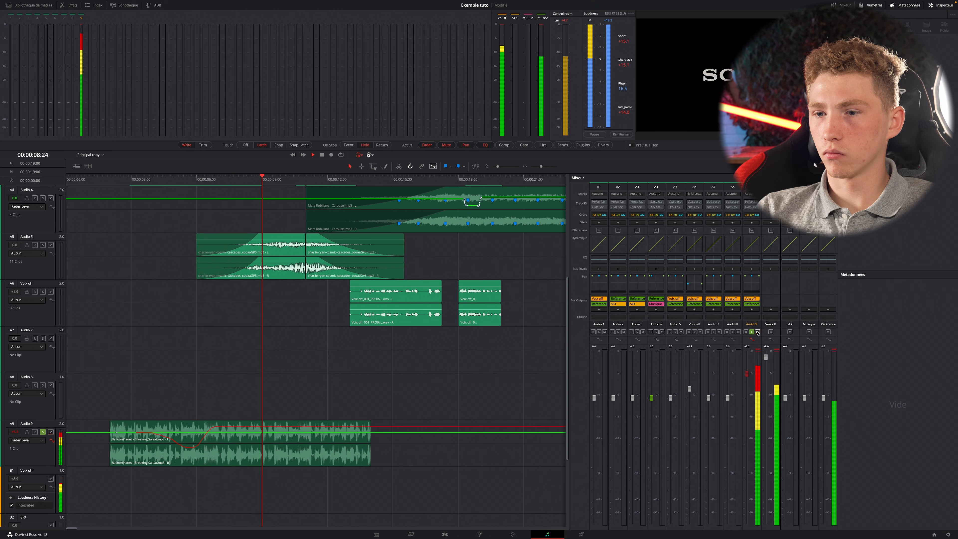
drag(747, 374, 749, 406)
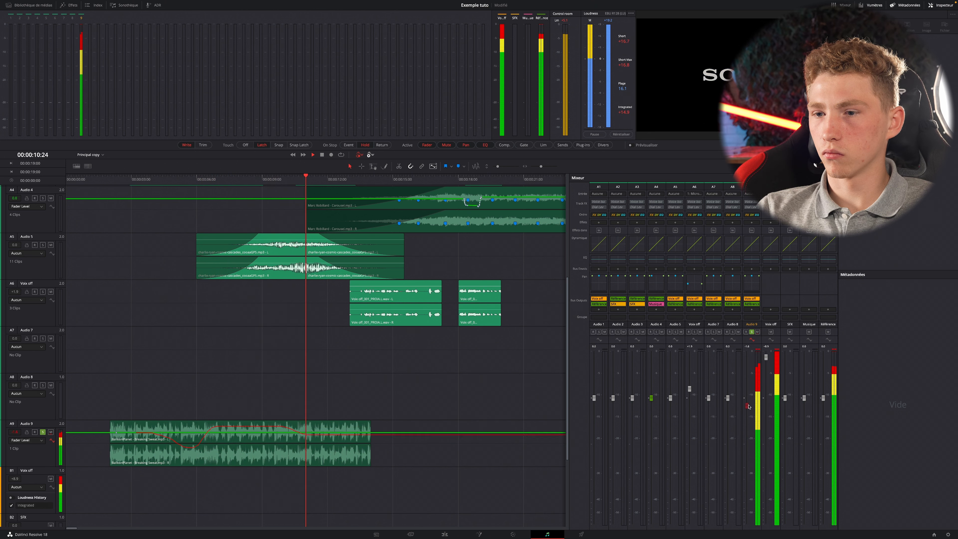
key(space)
Play back the fader automation on Audio 9 from 00:00:03:00 and move the playhead back to about 00:00:08:00.
click(132, 180)
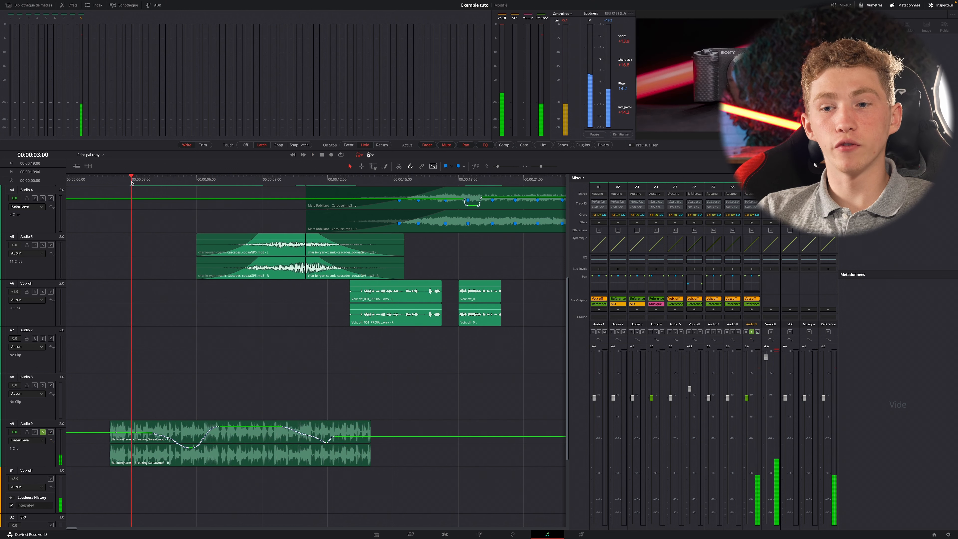
key(space)
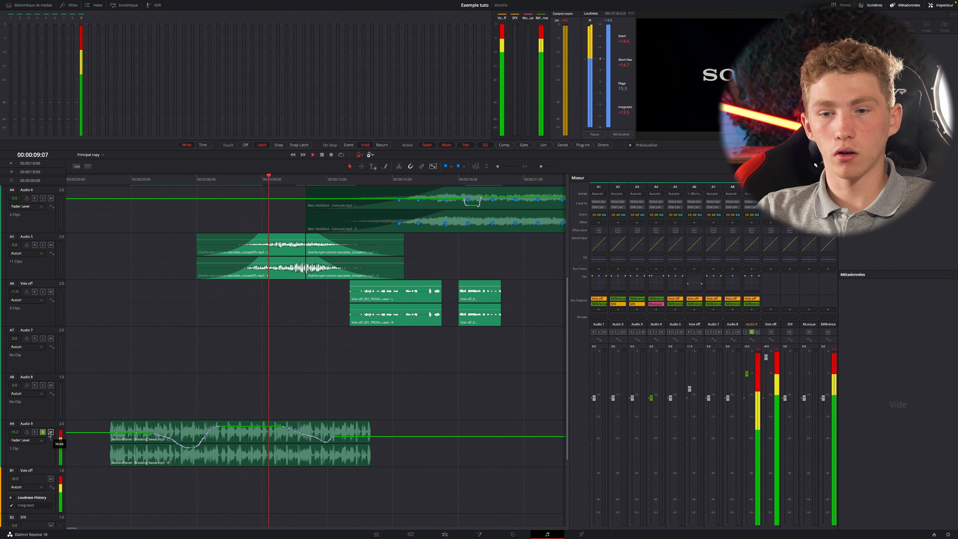
key(space)
drag(241, 181, 231, 181)
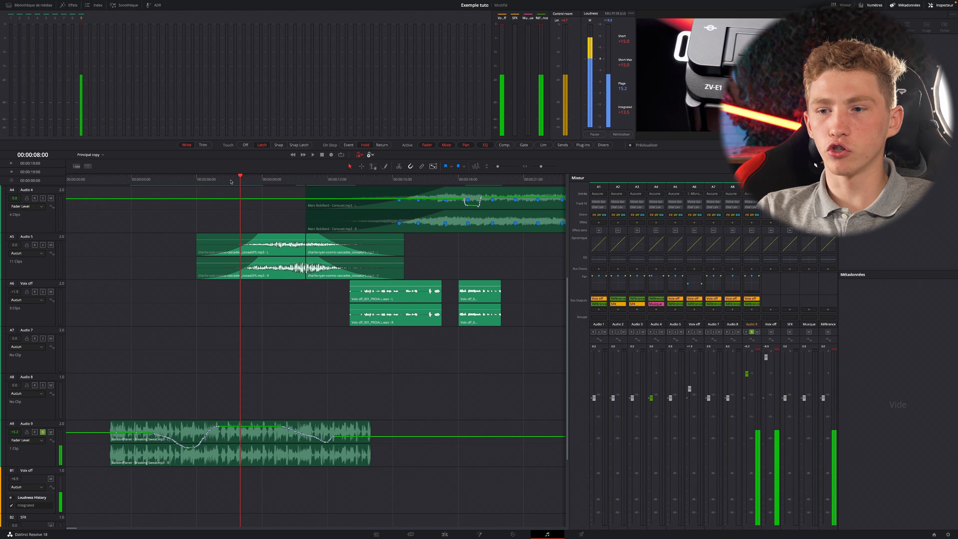